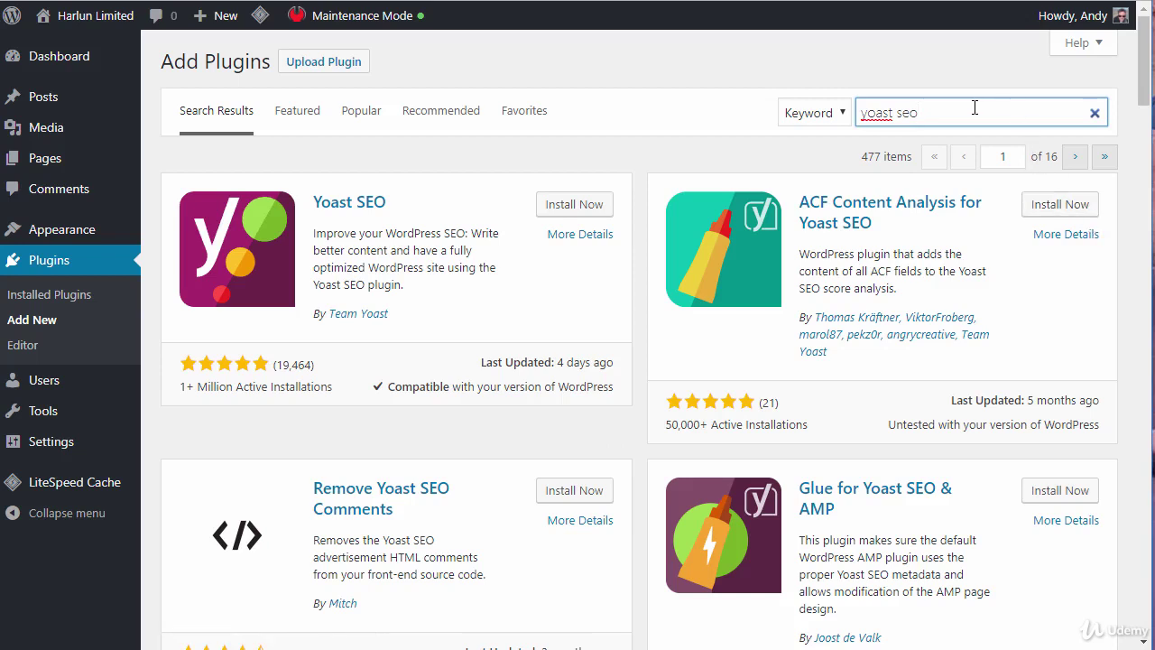
Step: Install and activate the Yoast SEO plugin from the search results, and open its general SEO settings
{"action": "left_click", "coordinate": [596, 208]}
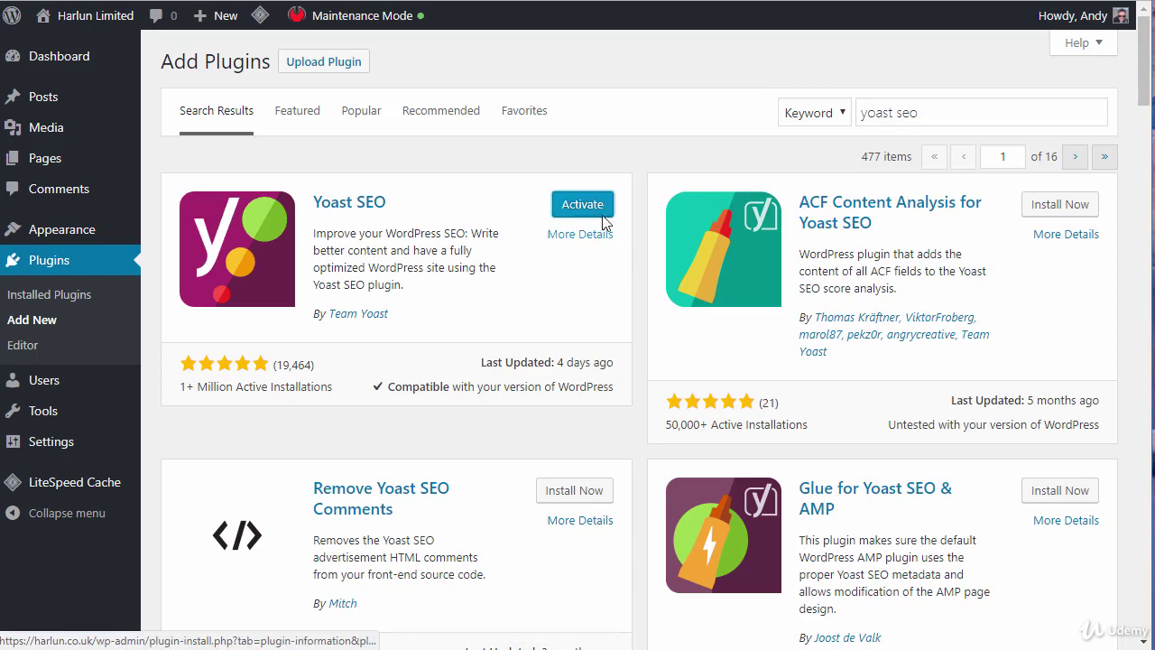
{"action": "left_click", "coordinate": [601, 216]}
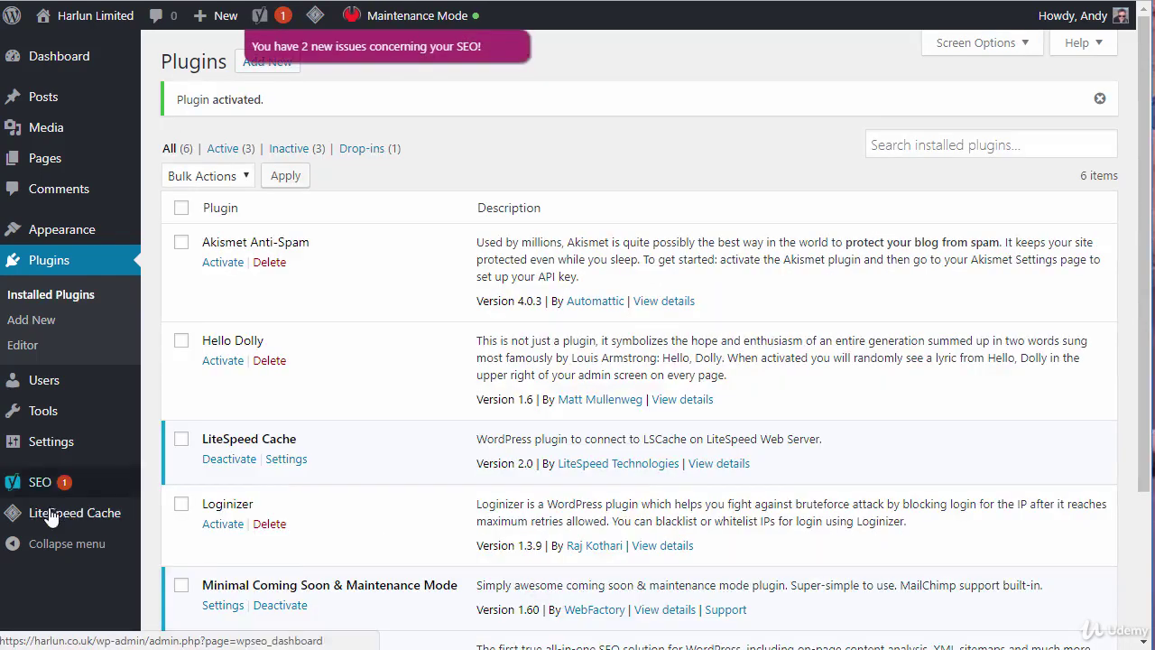
{"action": "mouse_move", "coordinate": [40, 485]}
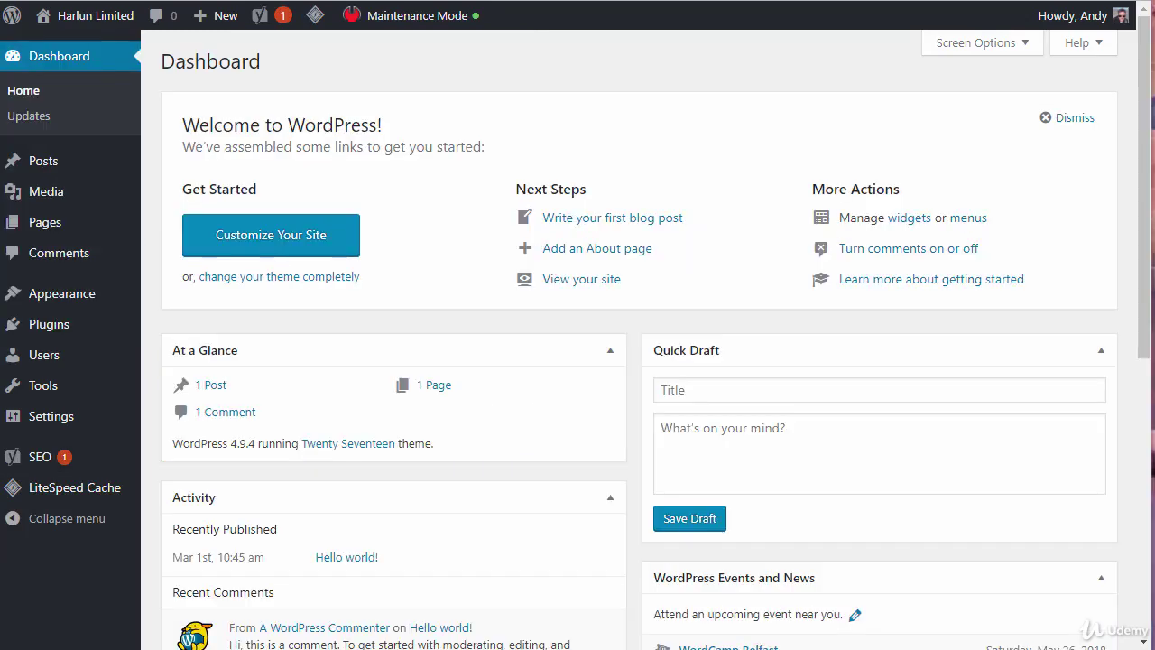
{"action": "left_click", "coordinate": [39, 460]}
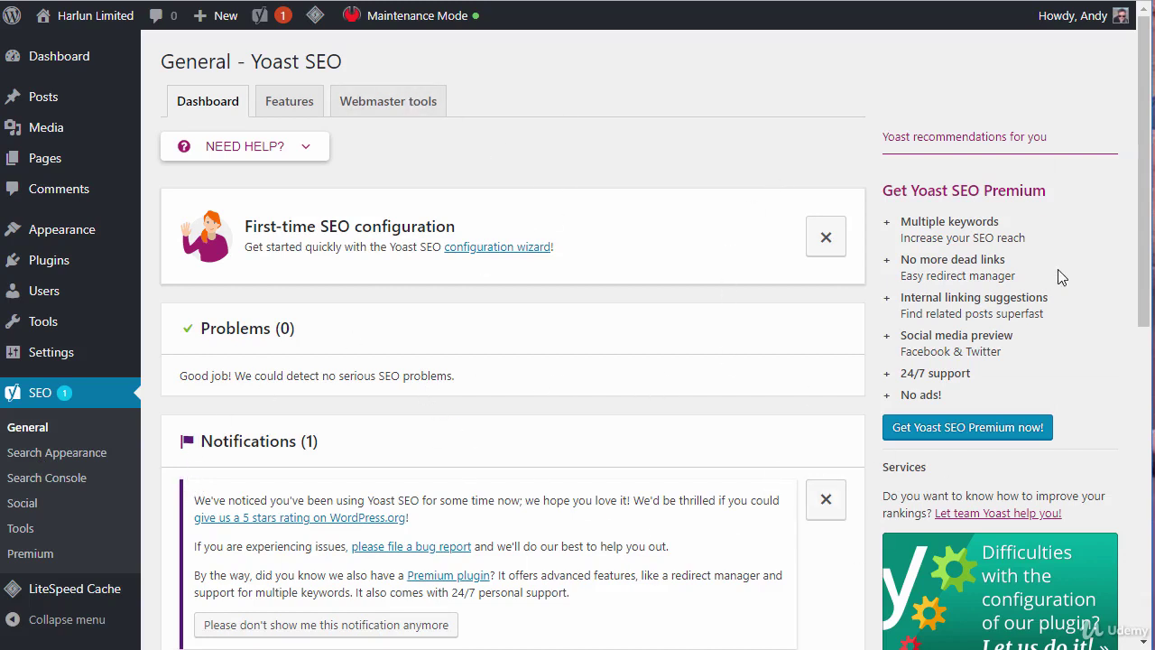
Step: Dismiss the Yoast SEO notification that asks for a 5 stars rating on WordPress.org
{"action": "left_click_drag", "start_coordinate": [1144, 153], "coordinate": [1144, 261]}
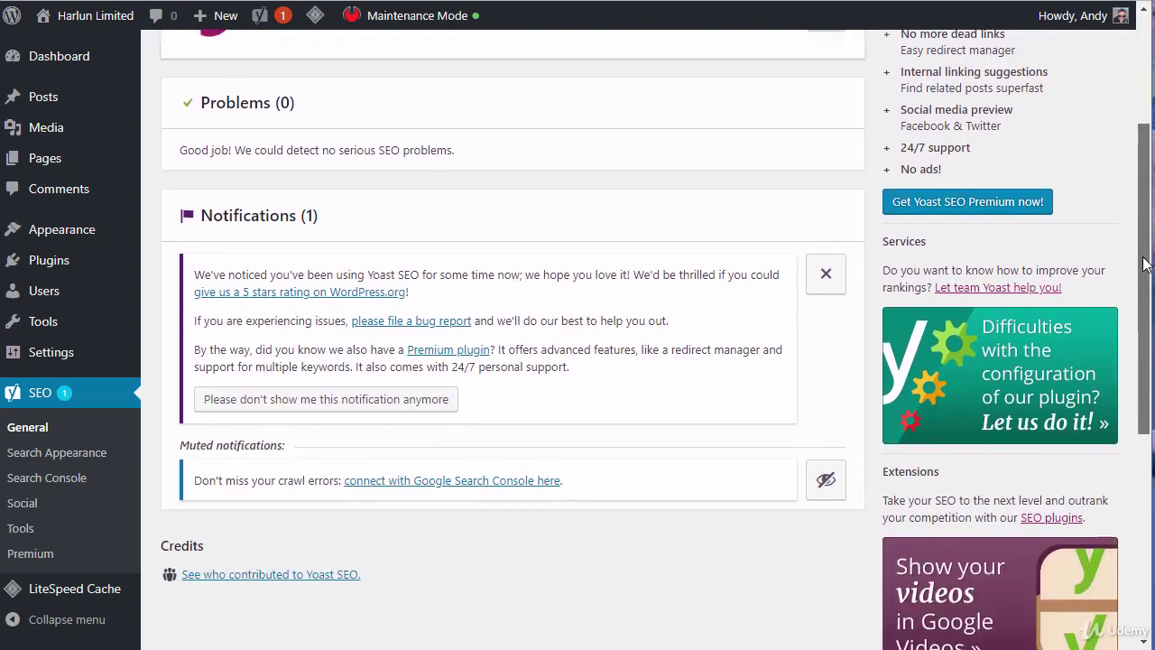
{"action": "left_click", "coordinate": [827, 271]}
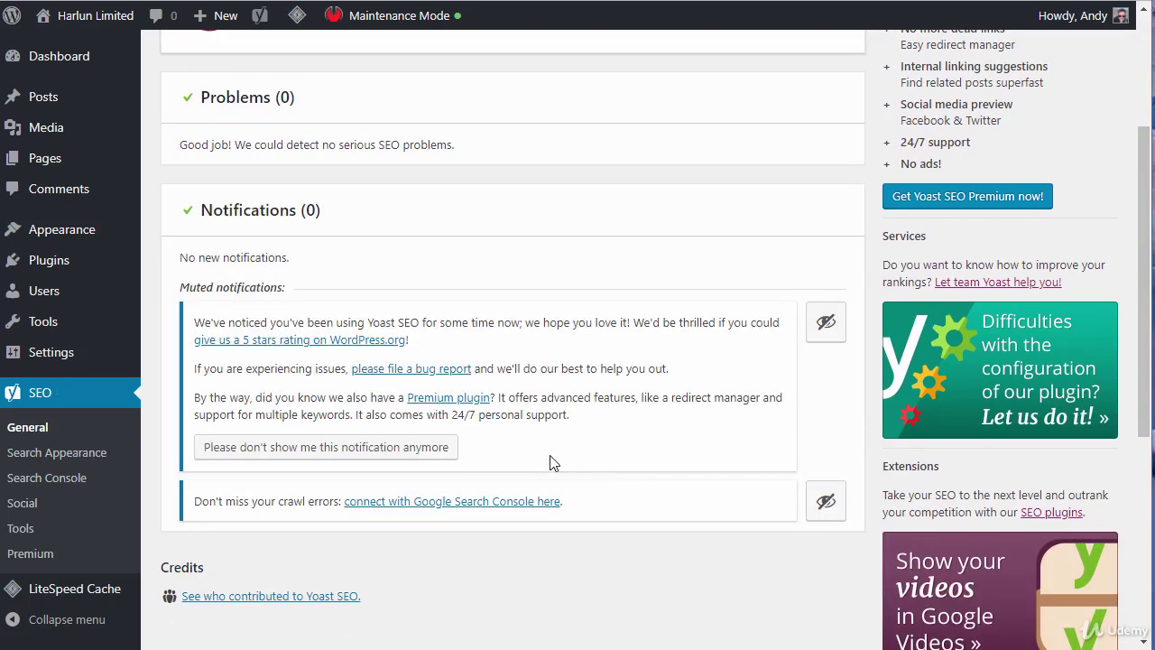
{"action": "scroll", "coordinate": [553, 462], "scroll_direction": "up", "scroll_amount": 2}
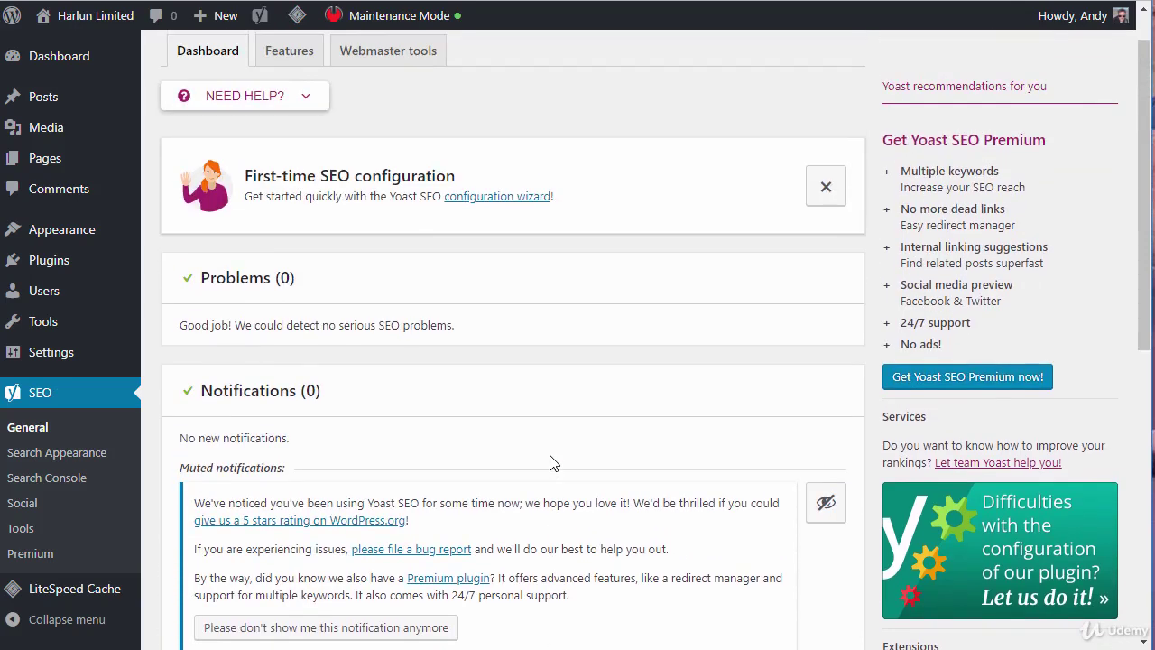
{"action": "scroll", "coordinate": [553, 462], "scroll_direction": "up", "scroll_amount": 1}
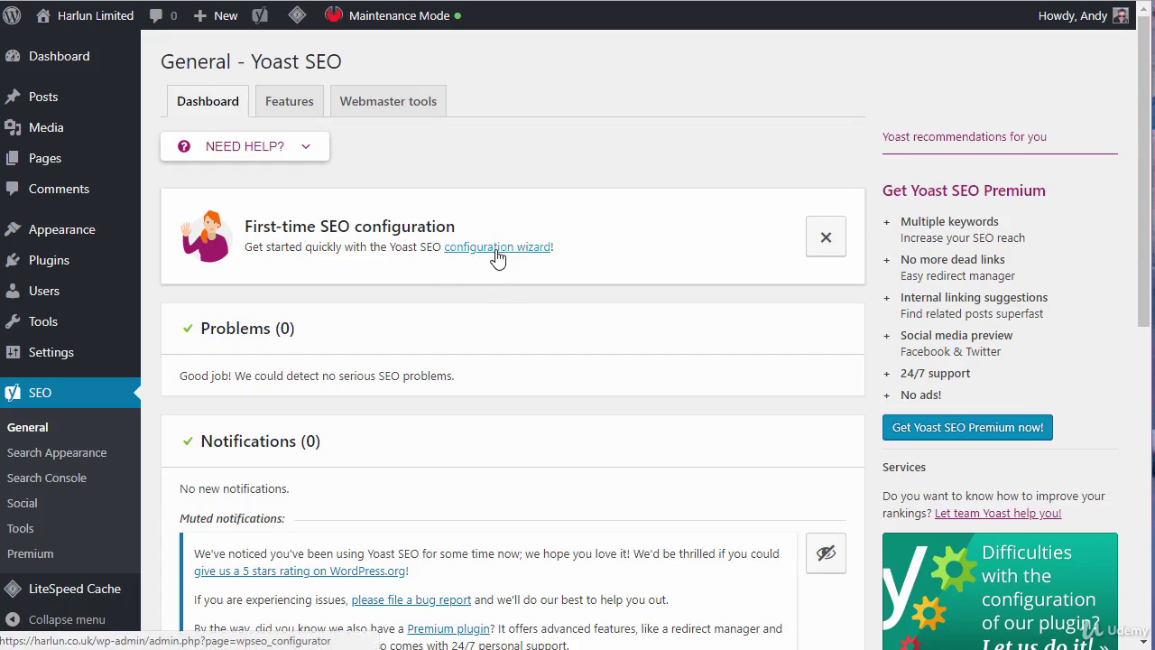
Step: Review the Yoast SEO feature switches, showing the XML Sitemaps help text and following its sitemap link
{"action": "left_click", "coordinate": [305, 107]}
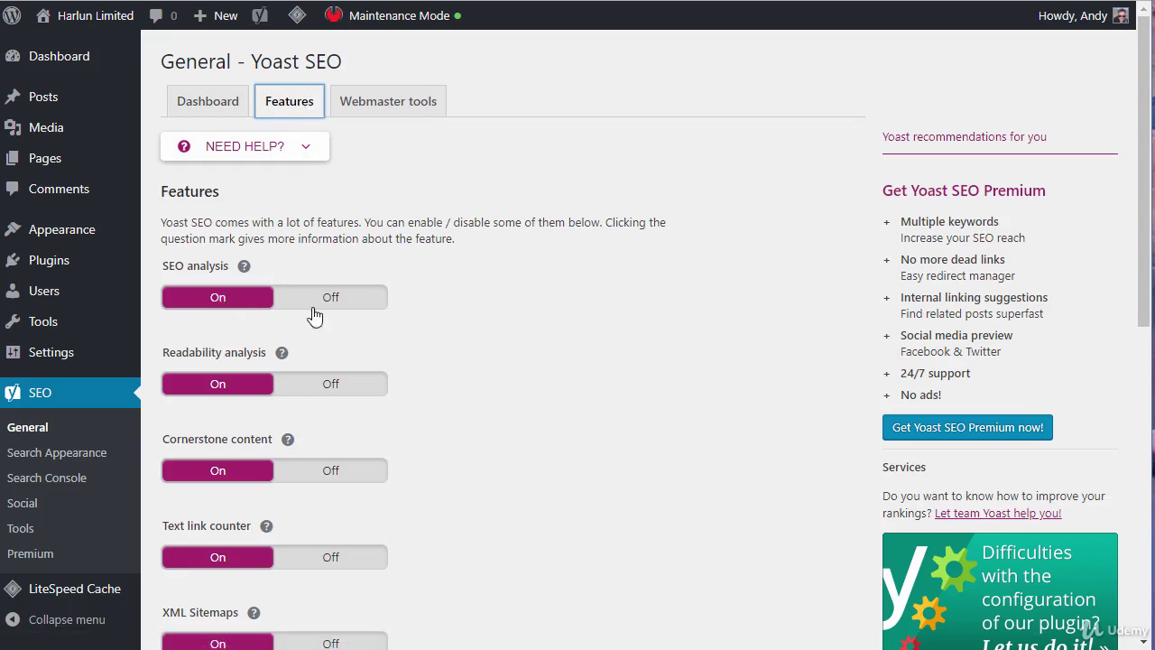
{"action": "scroll", "coordinate": [523, 327], "scroll_direction": "down", "scroll_amount": 6}
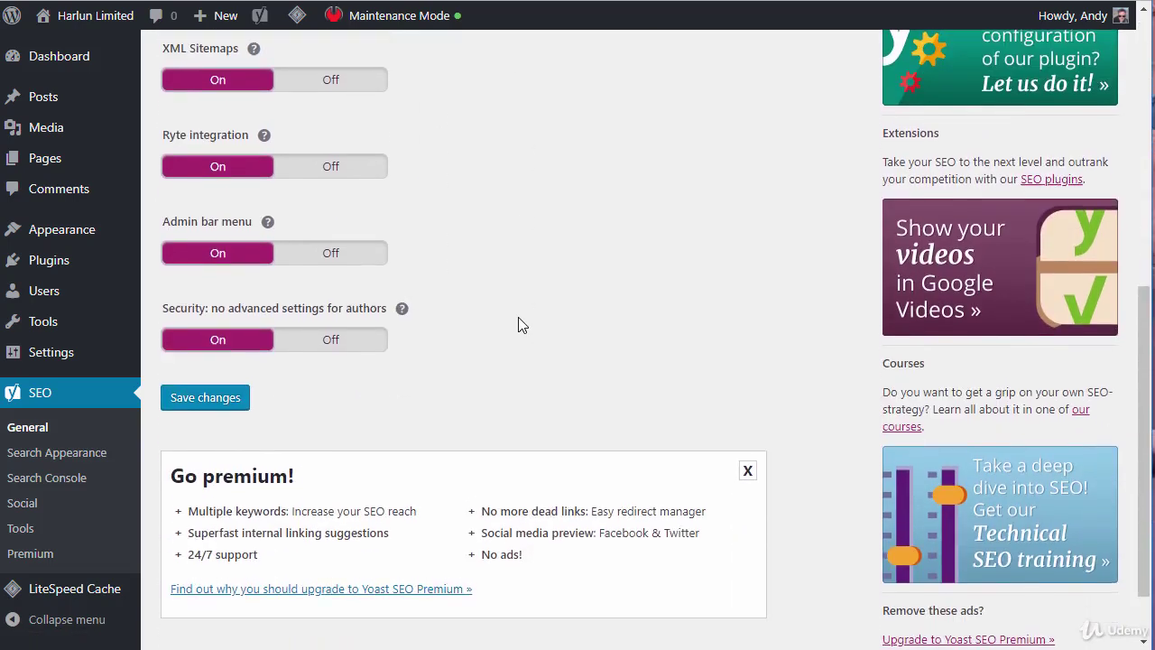
{"action": "scroll", "coordinate": [519, 325], "scroll_direction": "up", "scroll_amount": 3}
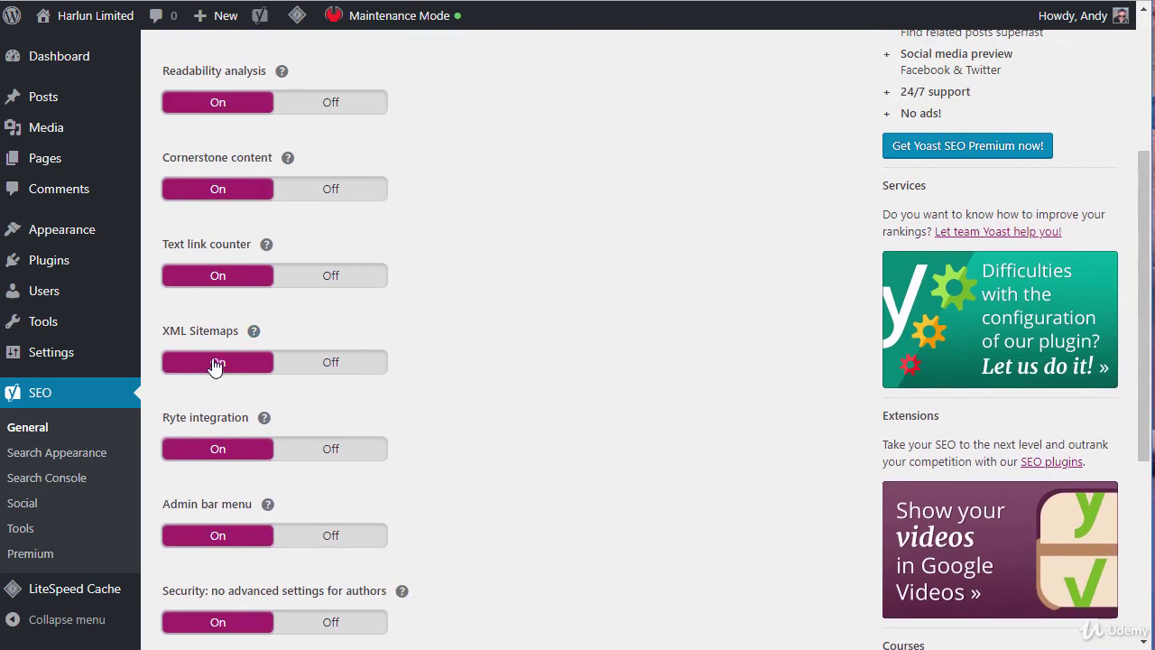
{"action": "left_click", "coordinate": [255, 333]}
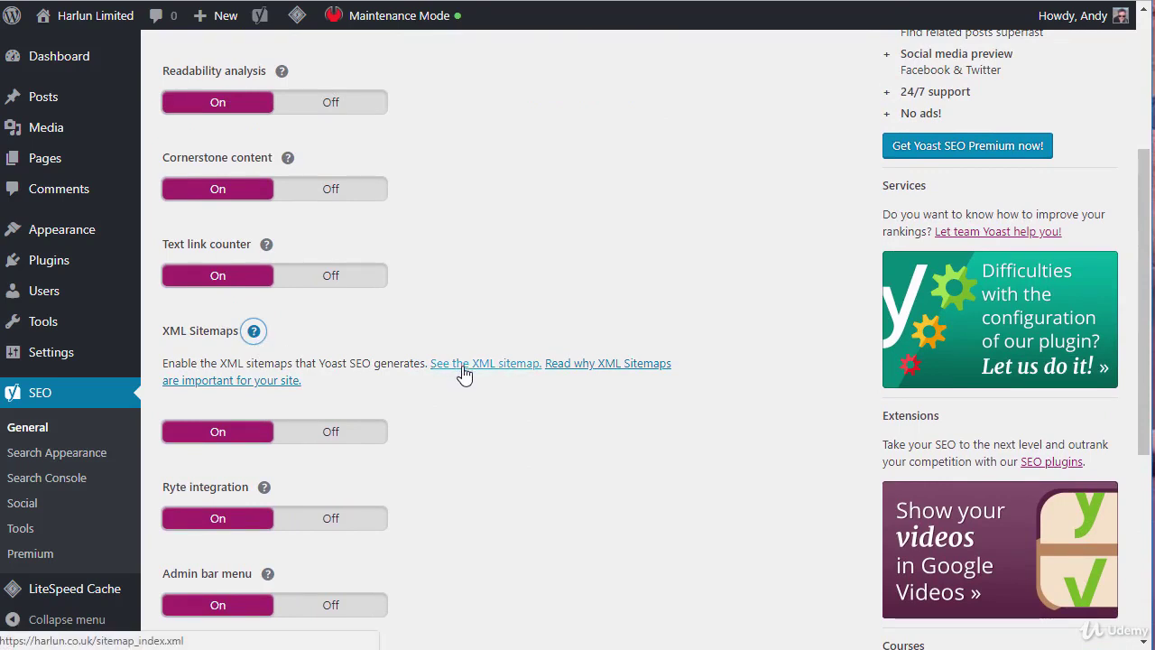
{"action": "left_click", "coordinate": [503, 369]}
{"action": "scroll", "coordinate": [503, 368], "scroll_direction": "down", "scroll_amount": 1}
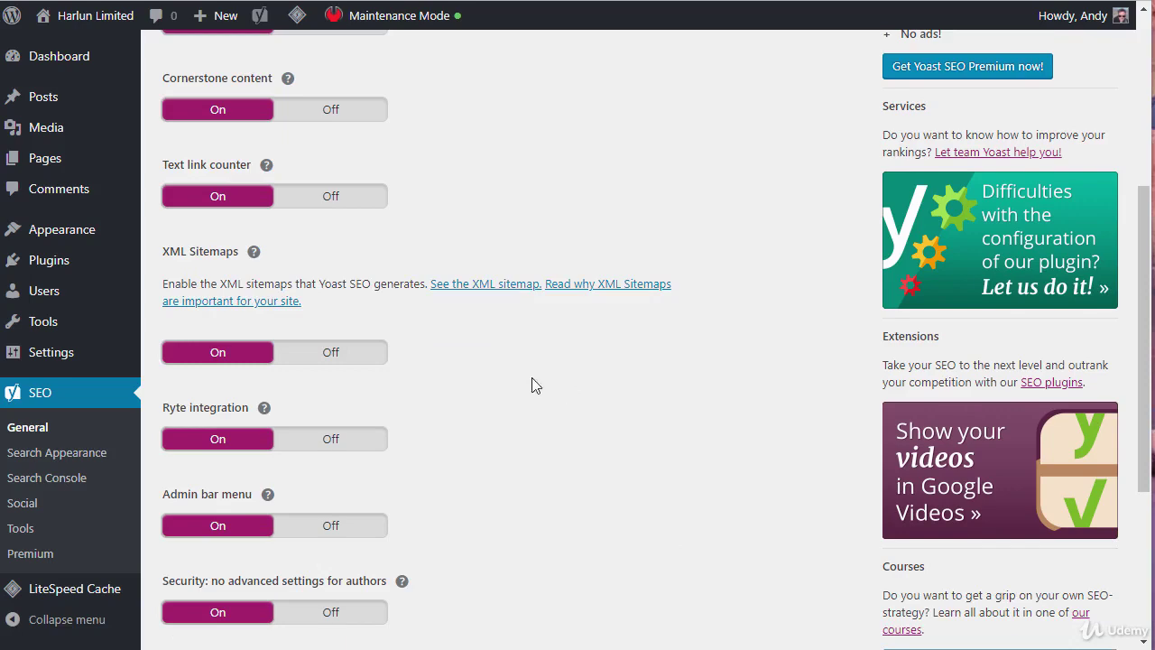
{"action": "scroll", "coordinate": [509, 347], "scroll_direction": "down", "scroll_amount": 2}
{"action": "scroll", "coordinate": [510, 353], "scroll_direction": "up", "scroll_amount": 4}
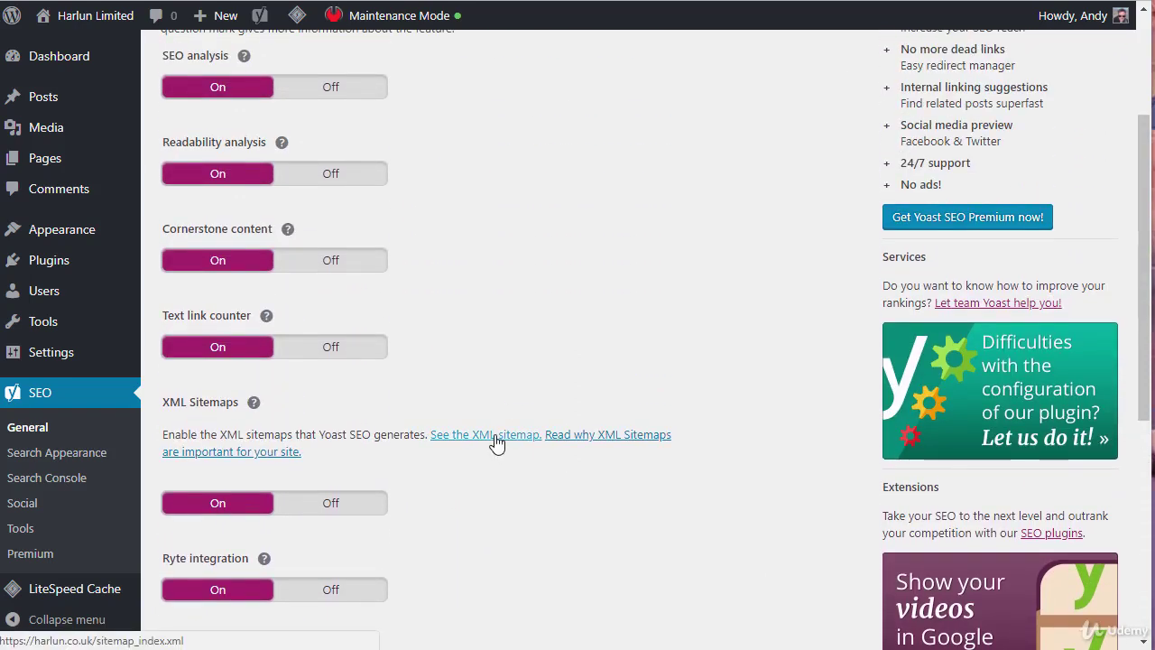
{"action": "mouse_move", "coordinate": [52, 350]}
{"action": "scroll", "coordinate": [485, 472], "scroll_direction": "up", "scroll_amount": 2}
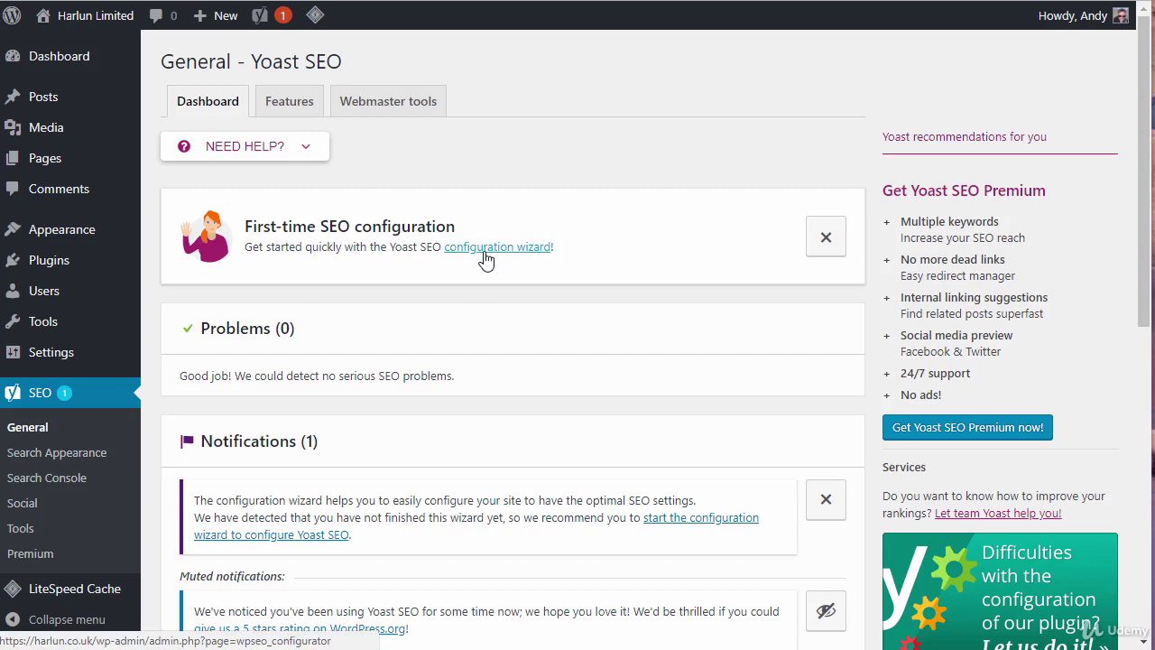
Step: Start the Yoast SEO configuration wizard for the first-time SEO configuration and look over its welcome options
{"action": "left_click", "coordinate": [288, 102]}
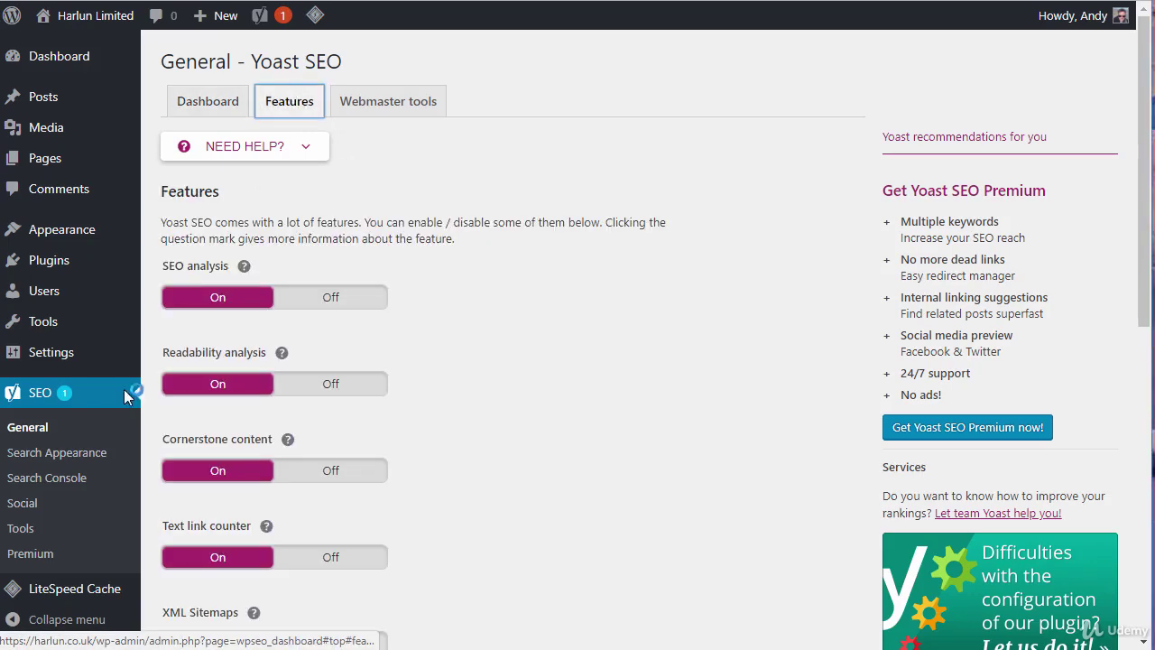
{"action": "left_click", "coordinate": [208, 103]}
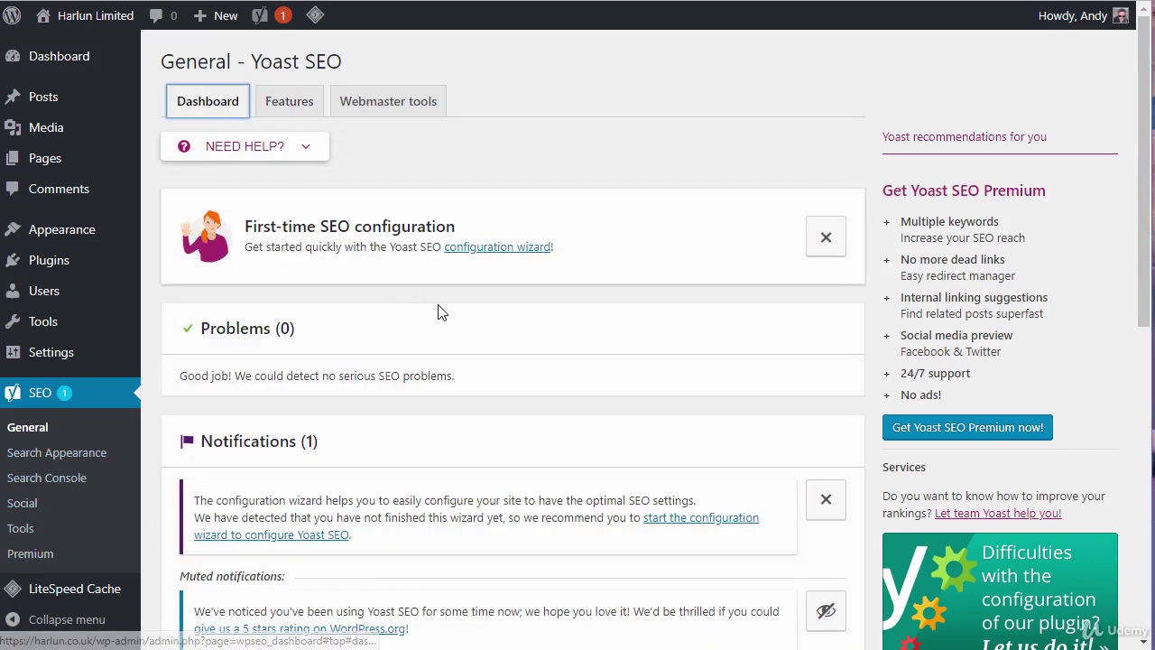
{"action": "left_click", "coordinate": [479, 257]}
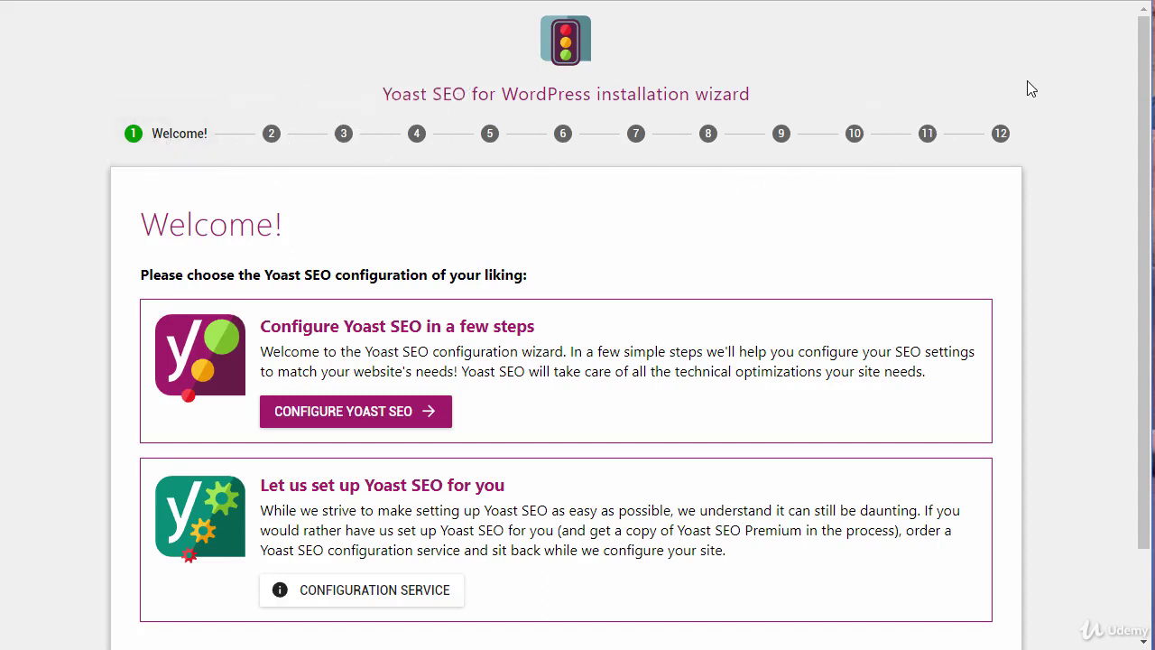
{"action": "scroll", "coordinate": [614, 306], "scroll_direction": "down", "scroll_amount": 1}
{"action": "scroll", "coordinate": [604, 294], "scroll_direction": "up", "scroll_amount": 1}
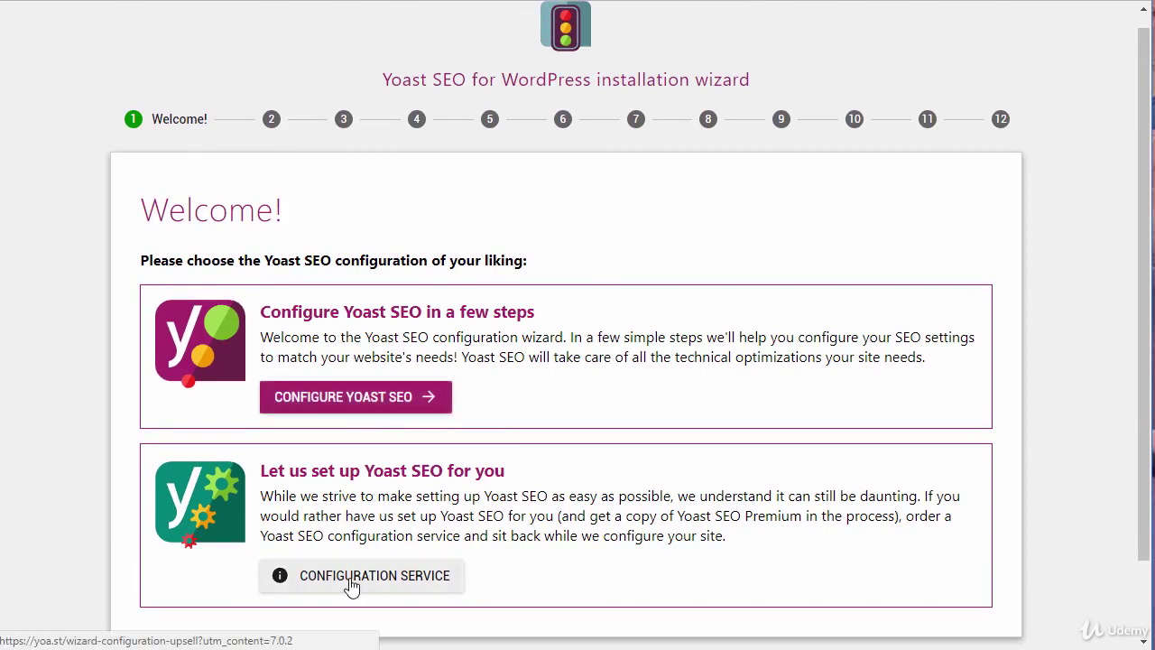
Step: Choose to configure Yoast SEO in a few steps and specify that the site is live and ready to be indexed
{"action": "left_click", "coordinate": [379, 400]}
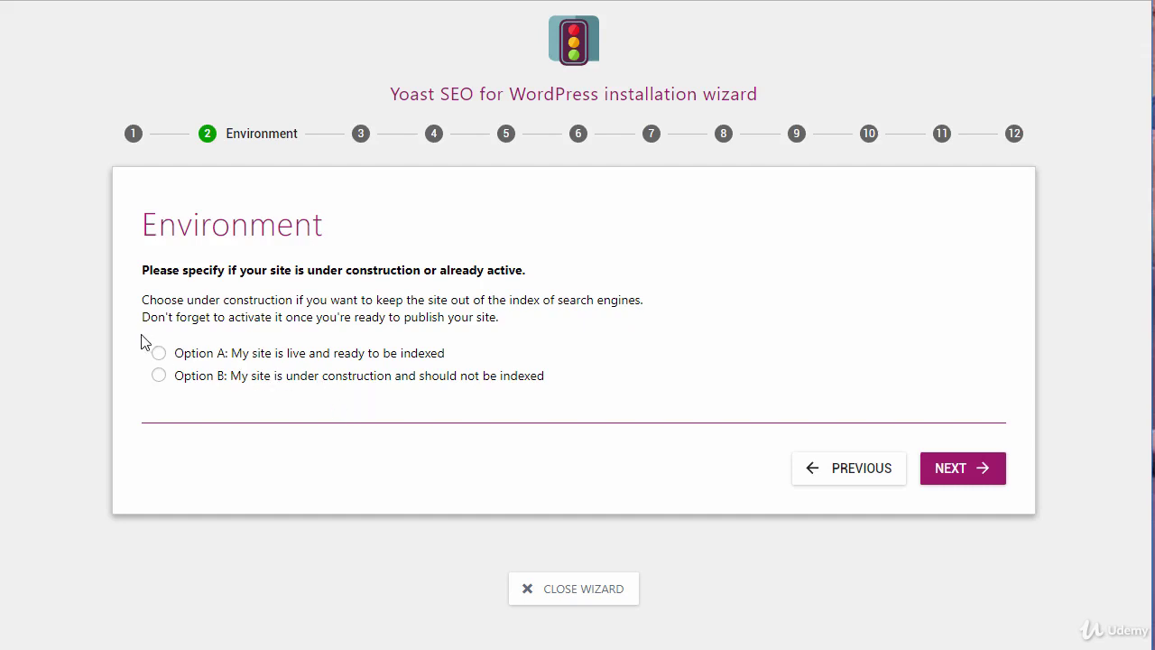
{"action": "left_click", "coordinate": [160, 354]}
{"action": "left_click", "coordinate": [974, 477]}
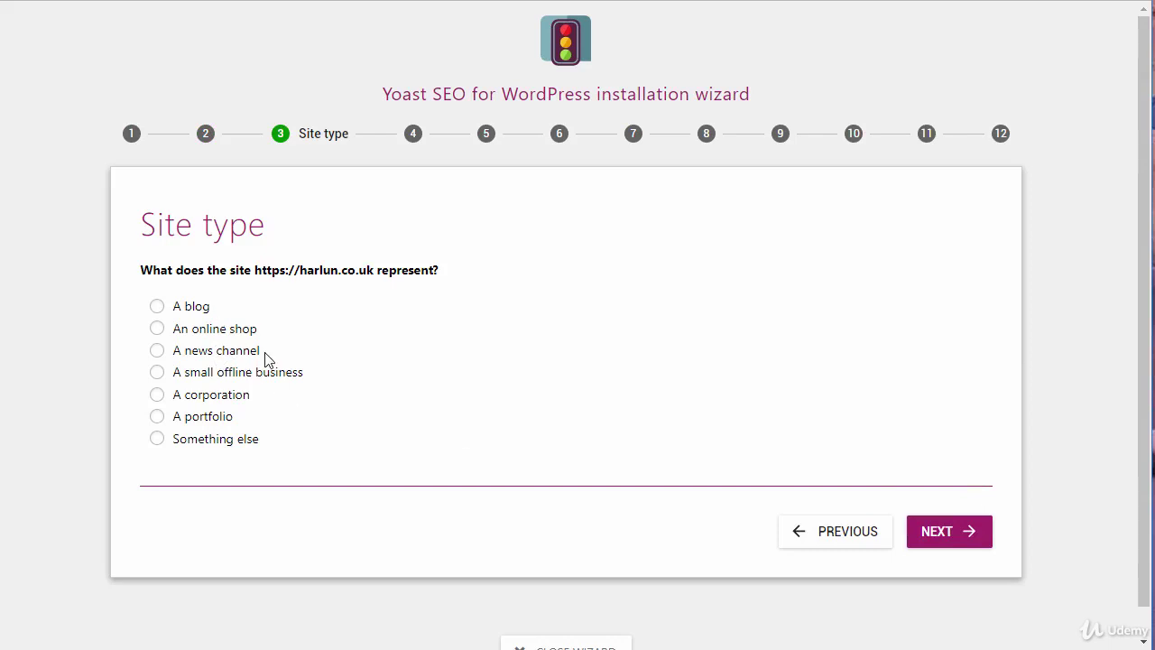
Step: Specify that the site represents a corporation and continue to the company or person question
{"action": "right_click", "coordinate": [309, 380]}
{"action": "key", "text": "Escape"}
{"action": "left_click", "coordinate": [157, 396]}
{"action": "left_click", "coordinate": [973, 539]}
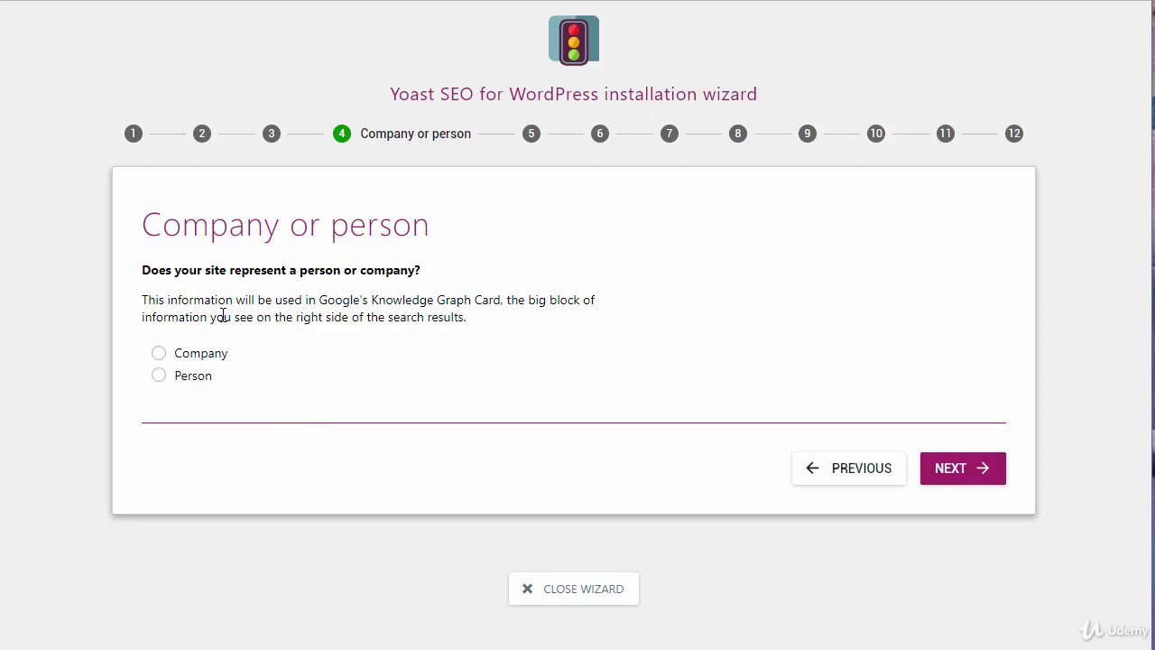
Step: Set the site to represent a company named Harlun Limited, without a logo image, and continue to the social profiles
{"action": "left_click", "coordinate": [158, 357]}
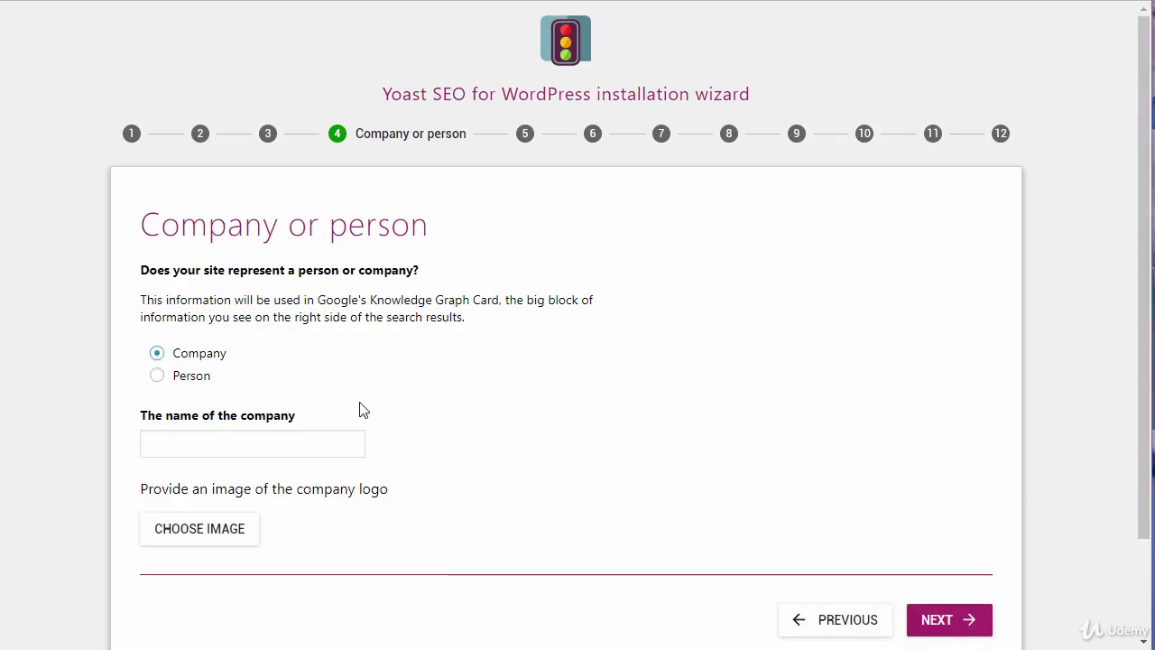
{"action": "left_click", "coordinate": [319, 441]}
{"action": "type", "text": "Harlunb"}
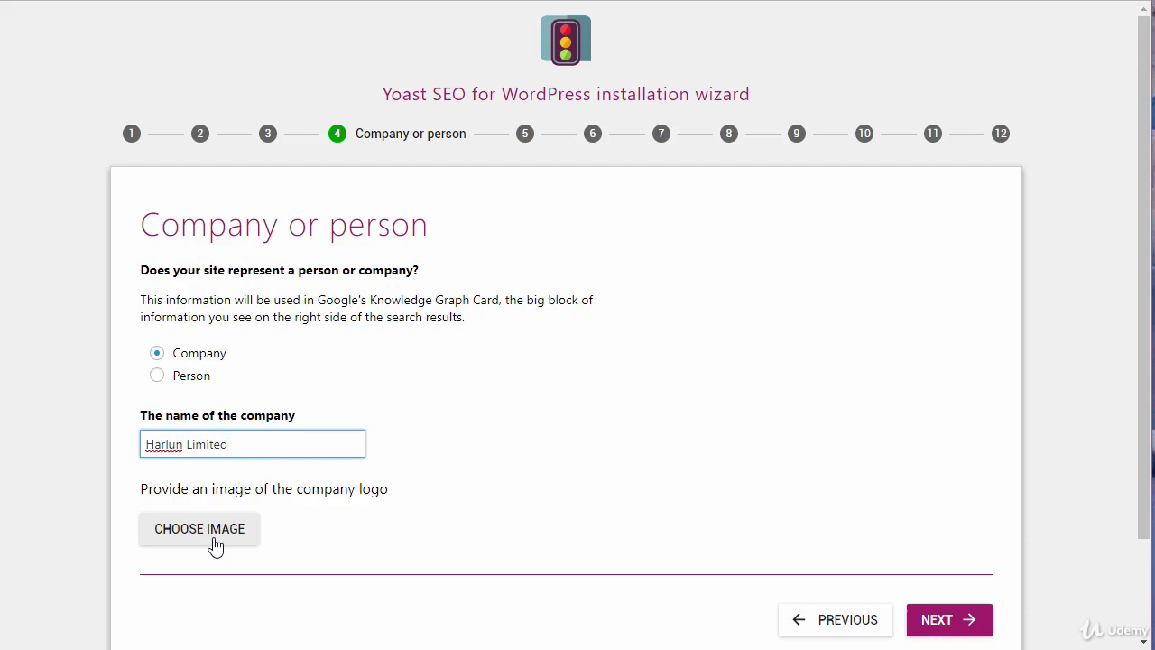
{"action": "left_click", "coordinate": [970, 630]}
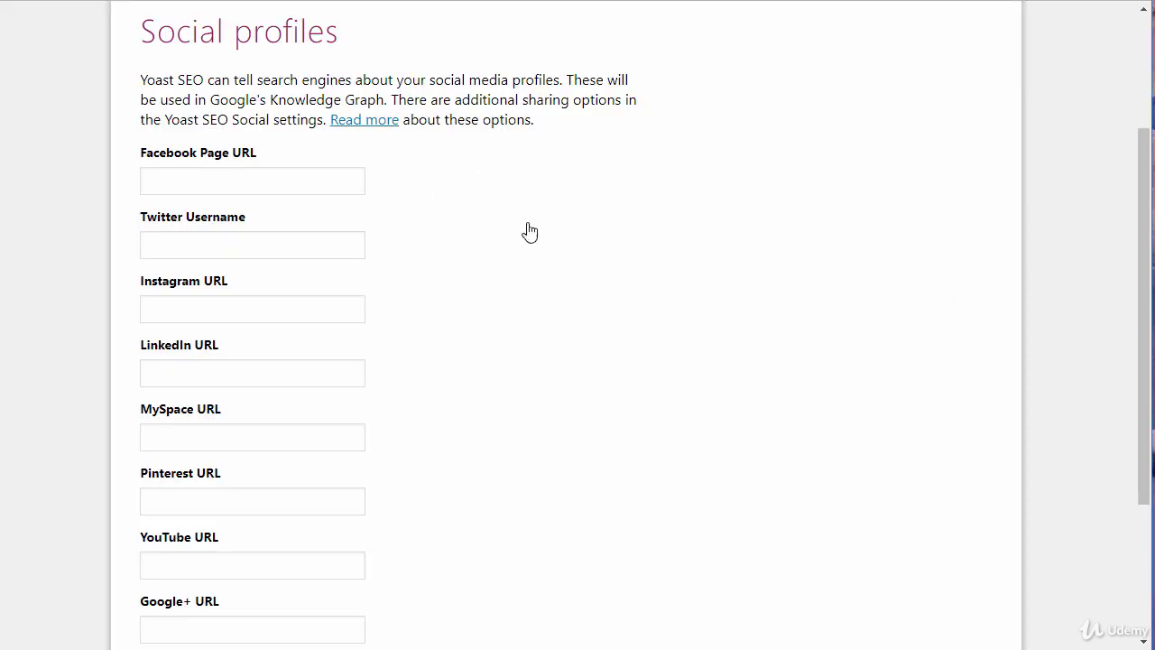
Step: Look through the social profile fields, leave them all empty and continue to search engine visibility
{"action": "left_click", "coordinate": [284, 176]}
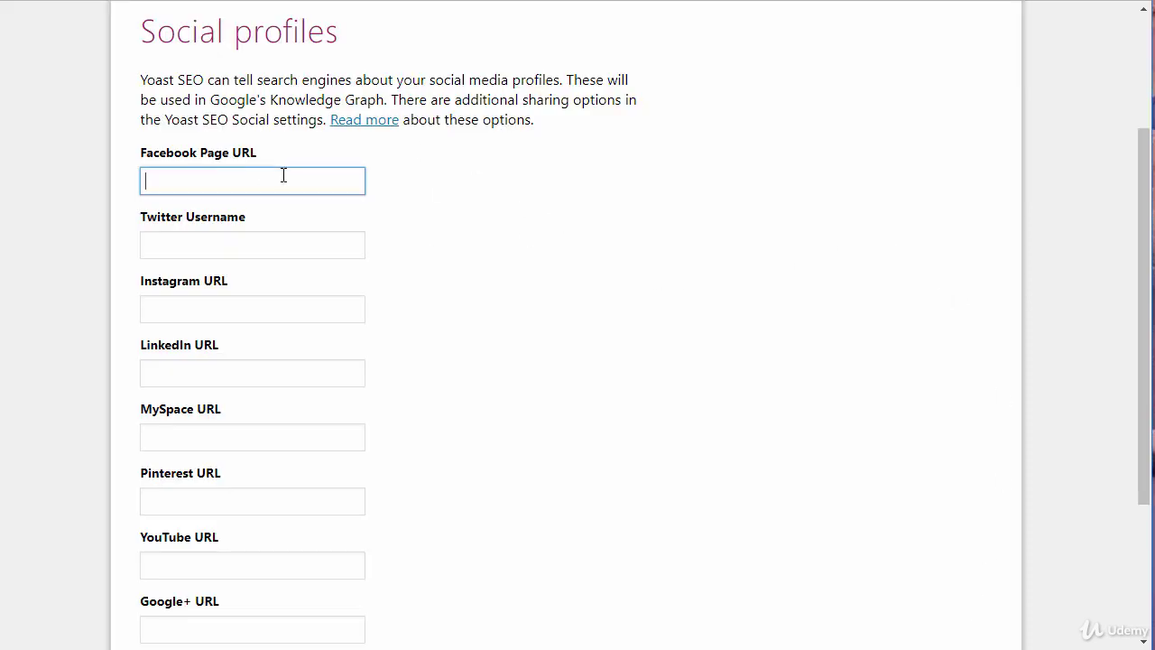
{"action": "scroll", "coordinate": [555, 318], "scroll_direction": "down", "scroll_amount": 3}
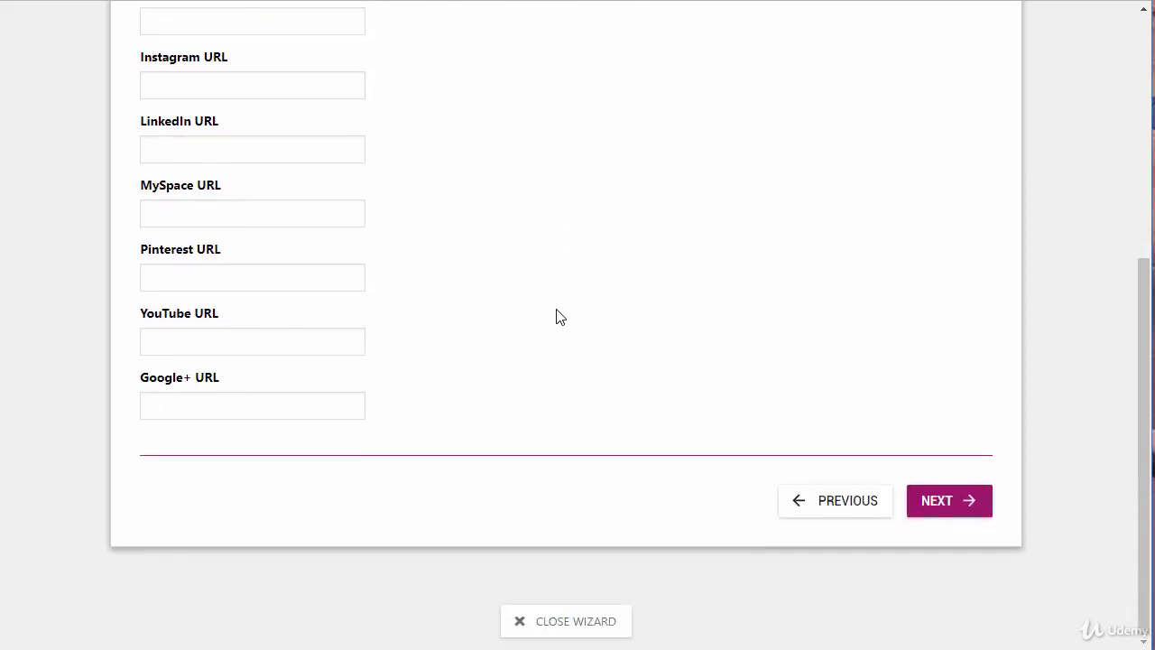
{"action": "scroll", "coordinate": [554, 317], "scroll_direction": "up", "scroll_amount": 3}
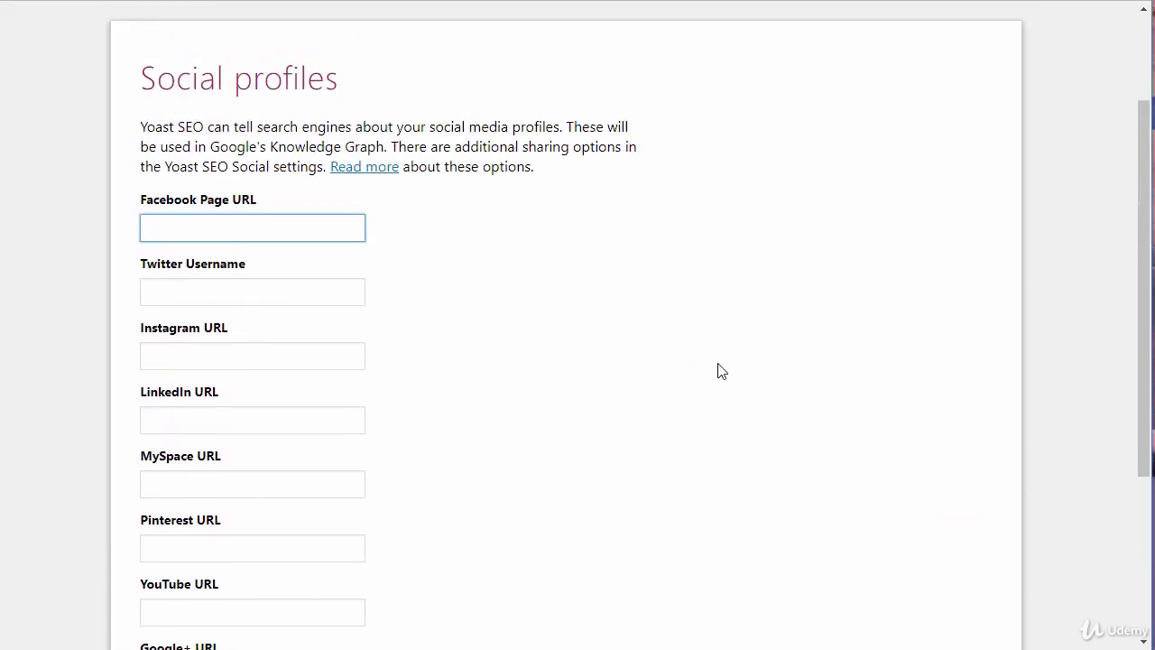
{"action": "scroll", "coordinate": [716, 361], "scroll_direction": "down", "scroll_amount": 2}
{"action": "left_click", "coordinate": [973, 588]}
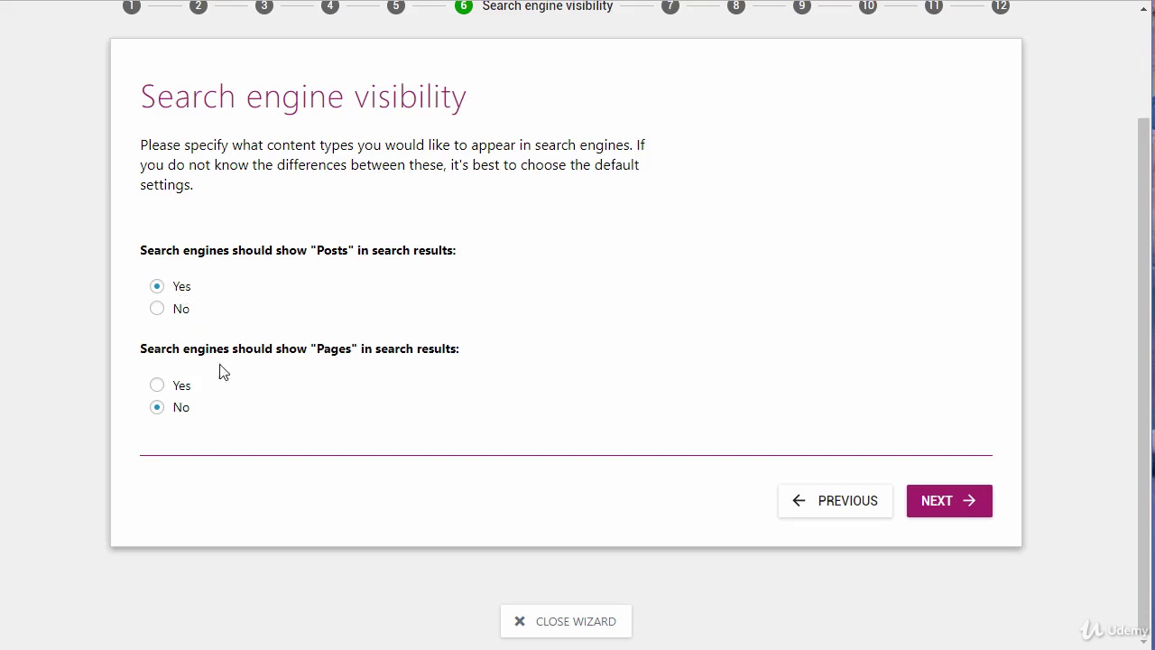
Step: Set search visibility to Yes for Posts and No for Pages, and continue to the multiple authors question
{"action": "right_click", "coordinate": [196, 400]}
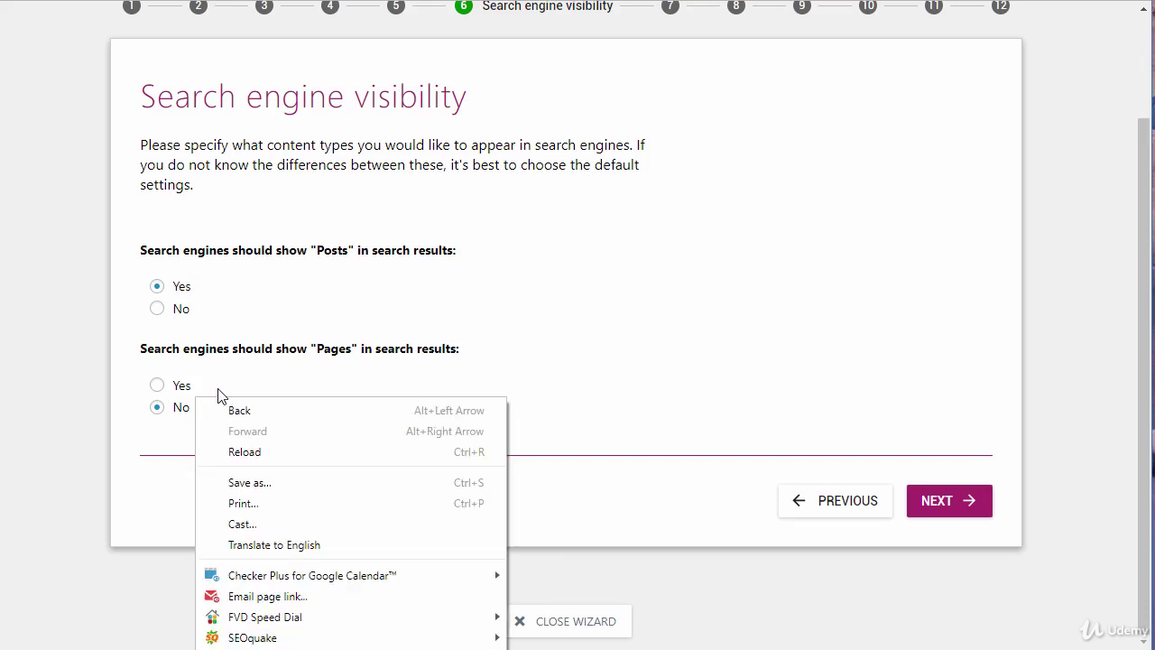
{"action": "left_click", "coordinate": [217, 384]}
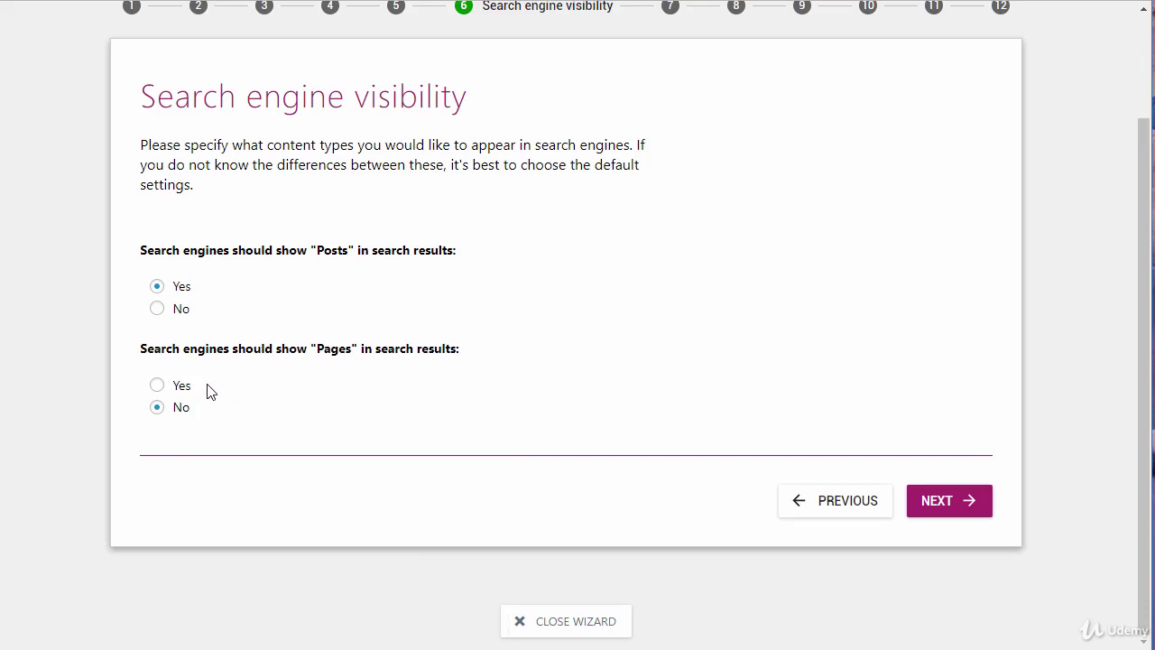
{"action": "left_click", "coordinate": [157, 407]}
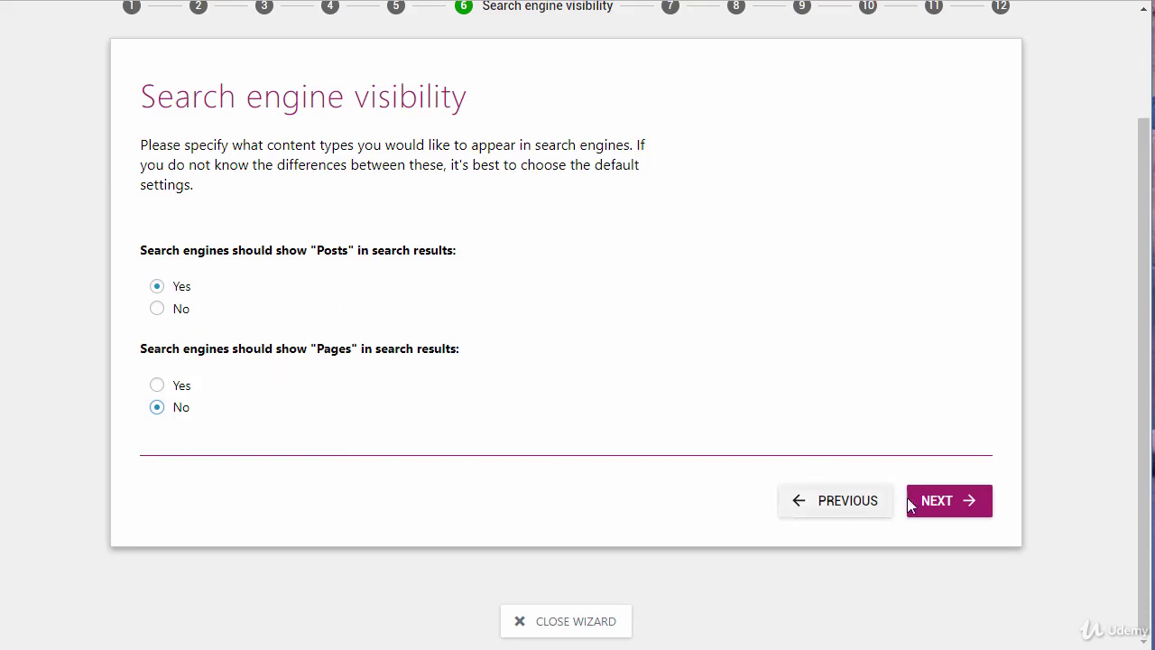
{"action": "left_click", "coordinate": [936, 503]}
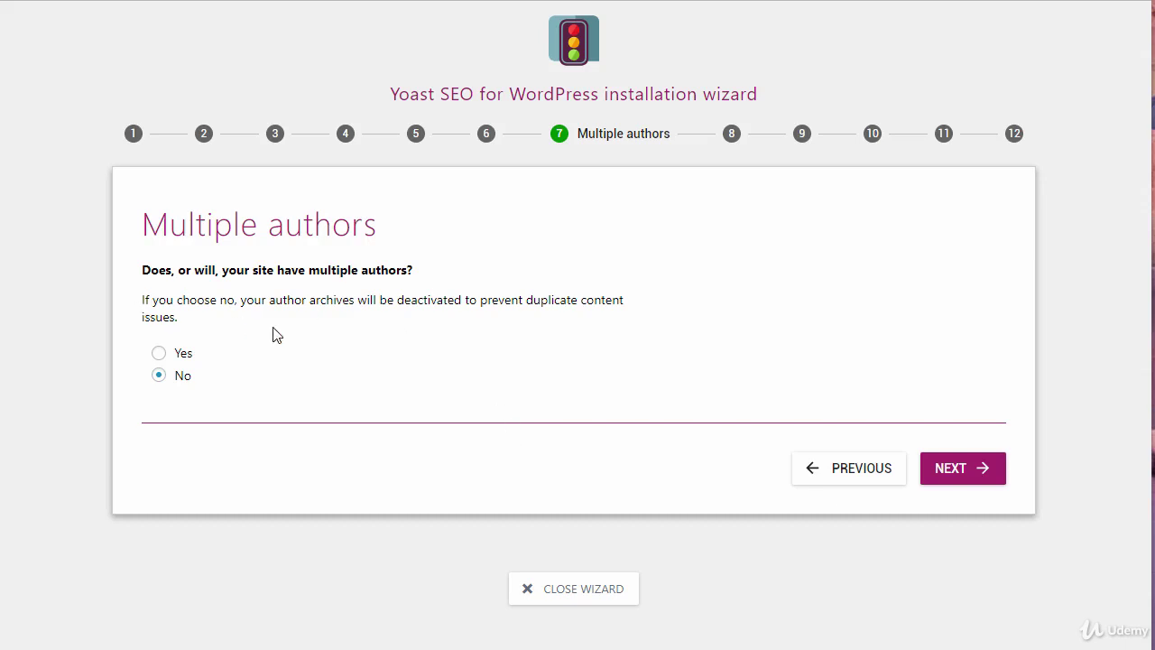
Step: Keep multiple authors set to No, skip the Google Search Console authorization and continue to the title settings
{"action": "left_click", "coordinate": [988, 478]}
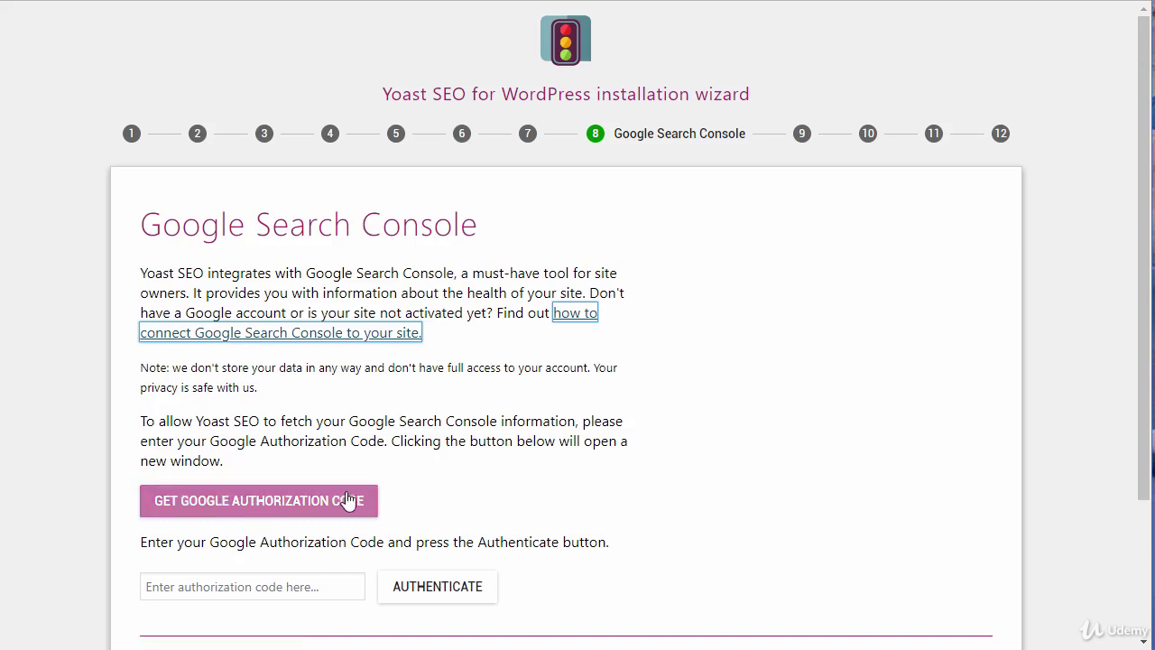
{"action": "left_click", "coordinate": [174, 587]}
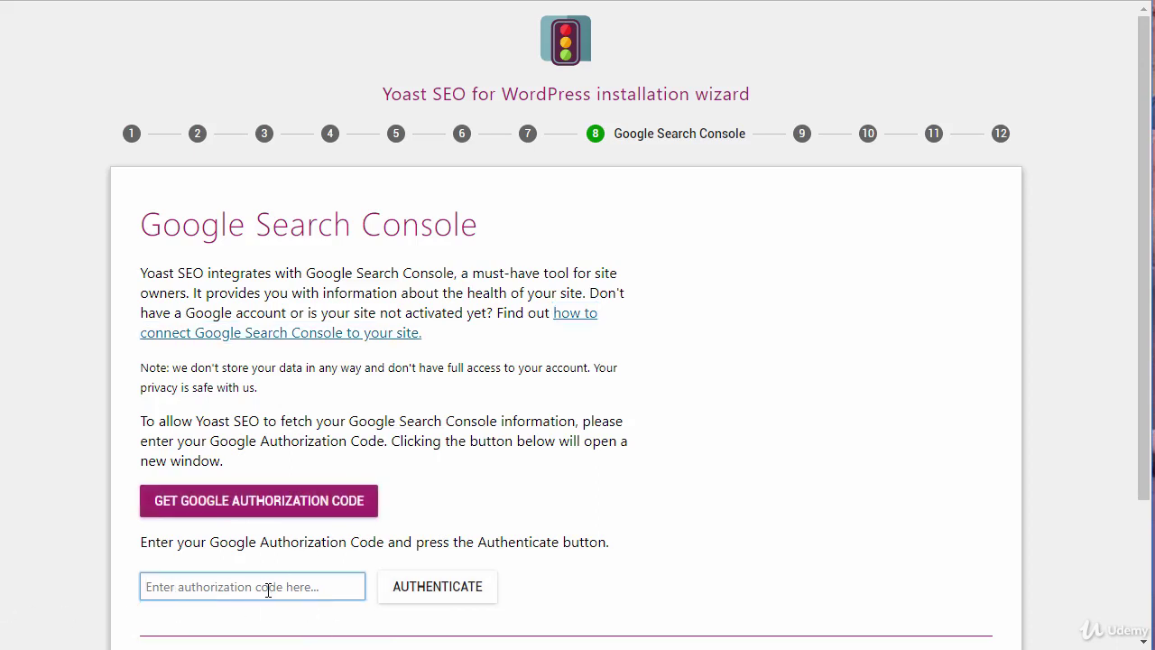
{"action": "scroll", "coordinate": [800, 433], "scroll_direction": "down", "scroll_amount": 1}
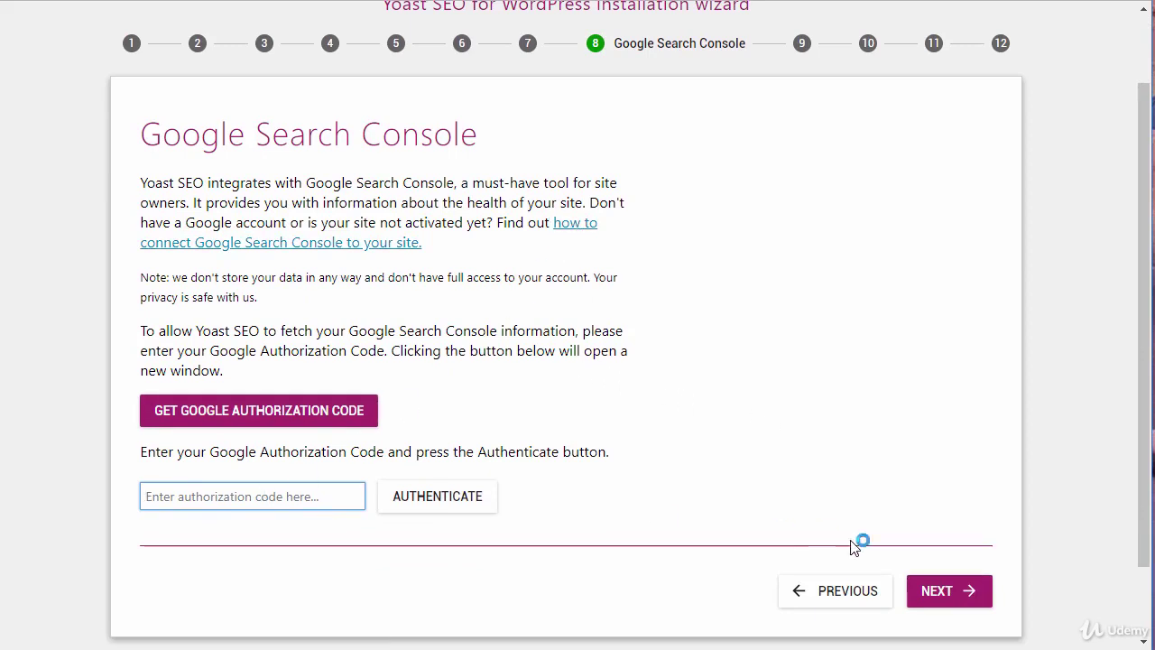
{"action": "left_click", "coordinate": [934, 594]}
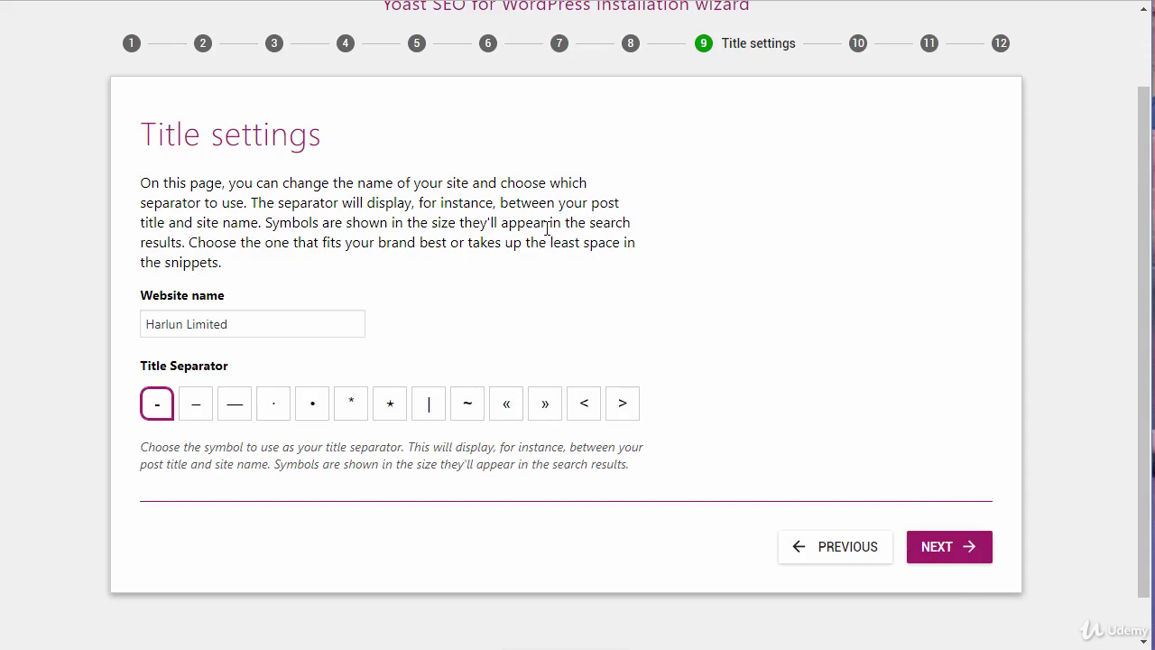
Step: Change the website name to Harlun Company Website
{"action": "left_click_drag", "start_coordinate": [239, 326], "coordinate": [106, 327]}
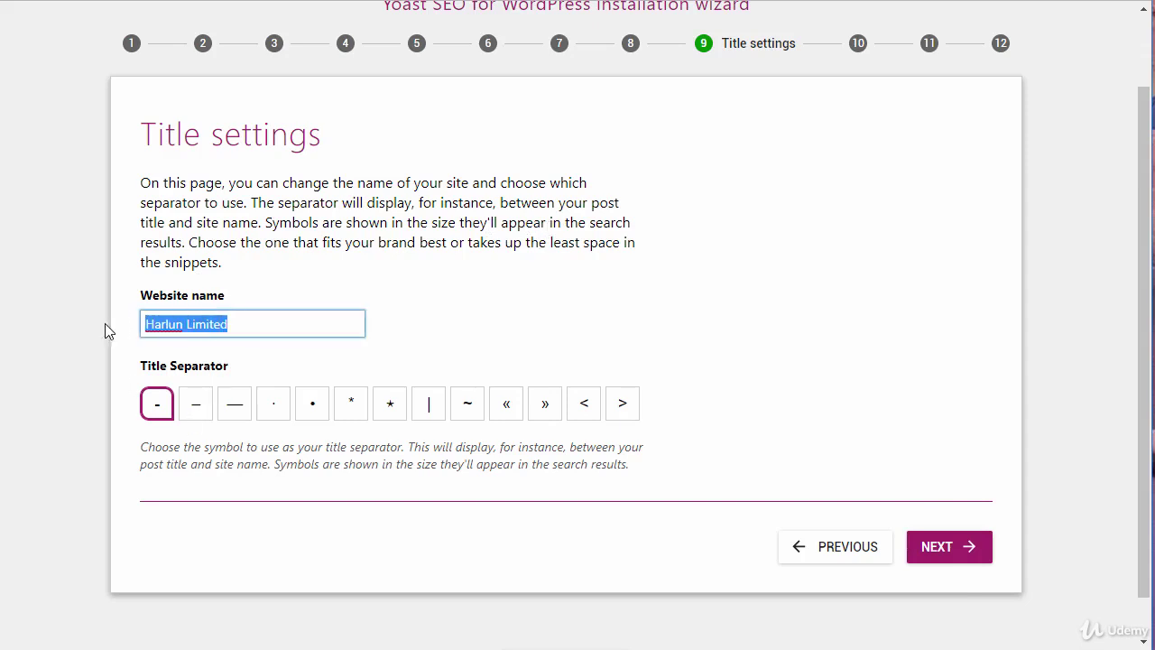
{"action": "left_click", "coordinate": [246, 322]}
{"action": "left_click_drag", "start_coordinate": [249, 322], "coordinate": [187, 317]}
{"action": "type", "text": "Compan"}
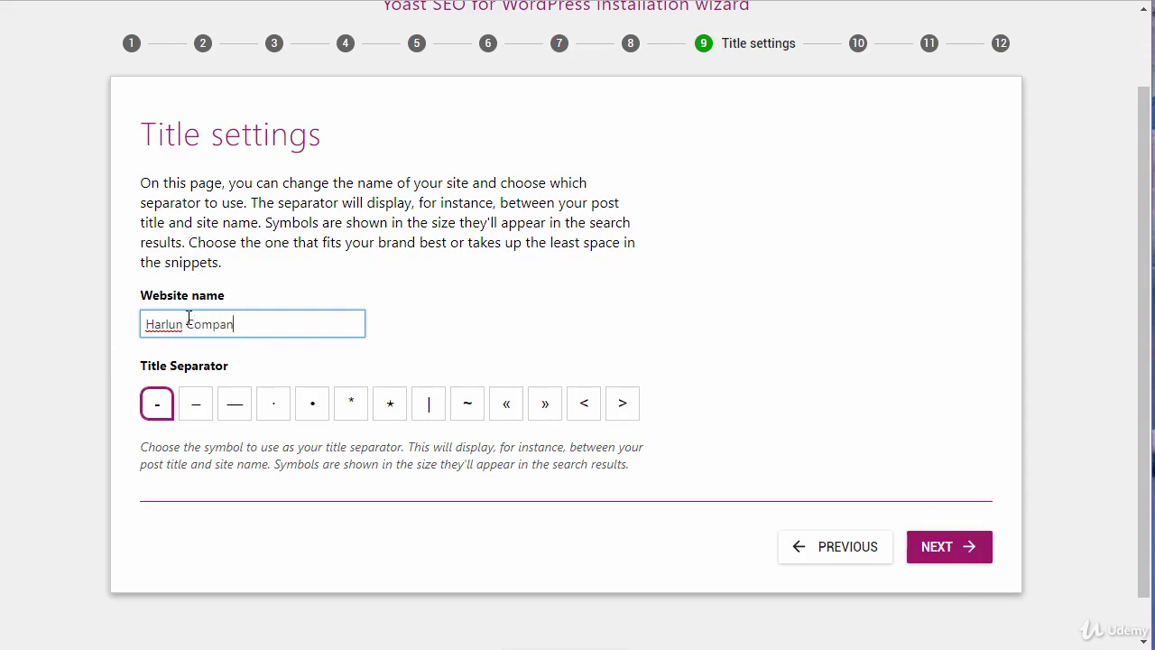
{"action": "type", "text": "y Website"}
Step: Try several longer dashes and the dot as title separator, settle on the short hyphen and continue to the newsletter page
{"action": "left_click", "coordinate": [198, 408]}
{"action": "left_click", "coordinate": [235, 415]}
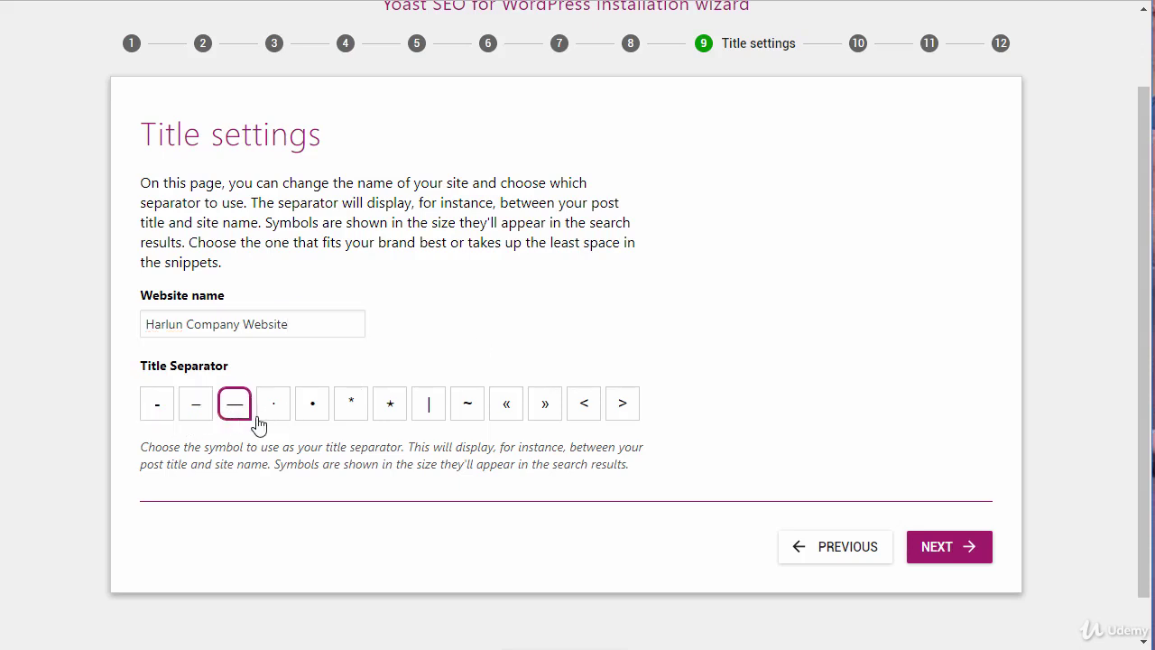
{"action": "left_click", "coordinate": [267, 420]}
{"action": "left_click", "coordinate": [190, 415]}
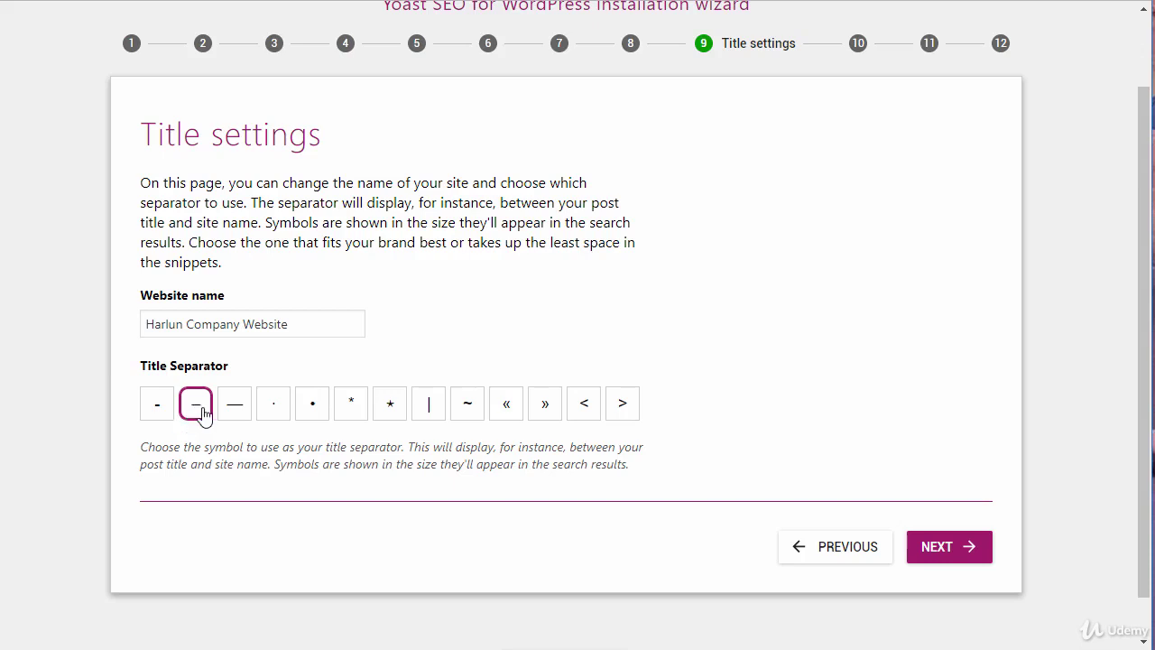
{"action": "left_click", "coordinate": [166, 417]}
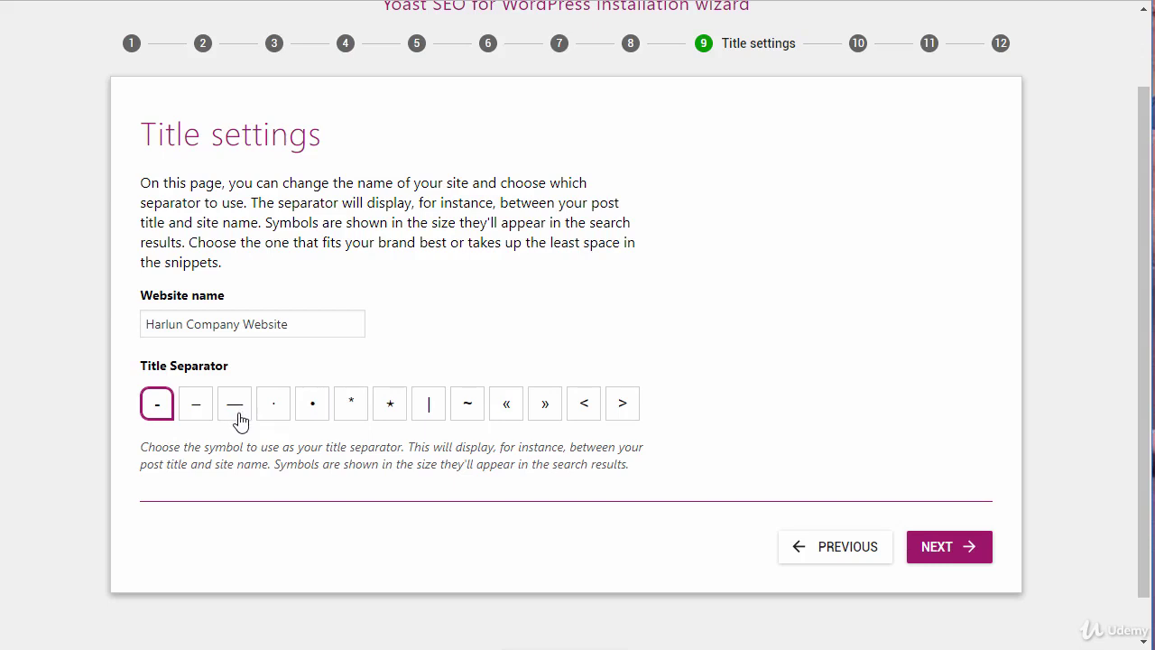
{"action": "left_click", "coordinate": [943, 554]}
{"action": "left_click", "coordinate": [200, 406]}
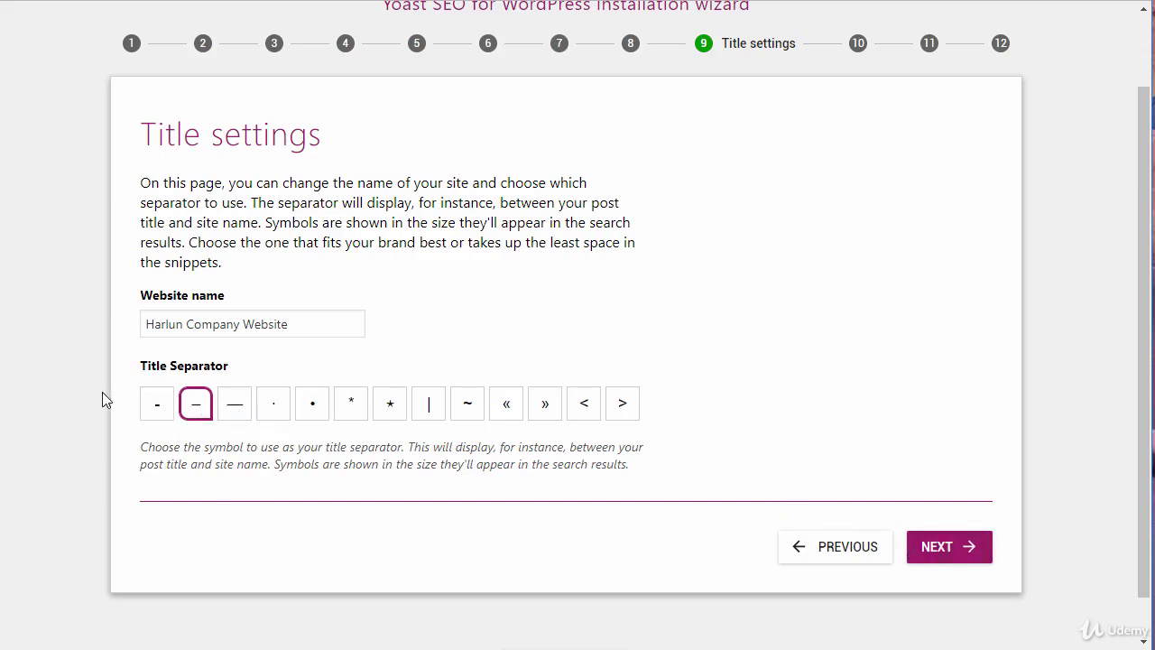
{"action": "left_click", "coordinate": [152, 412]}
{"action": "left_click", "coordinate": [942, 552]}
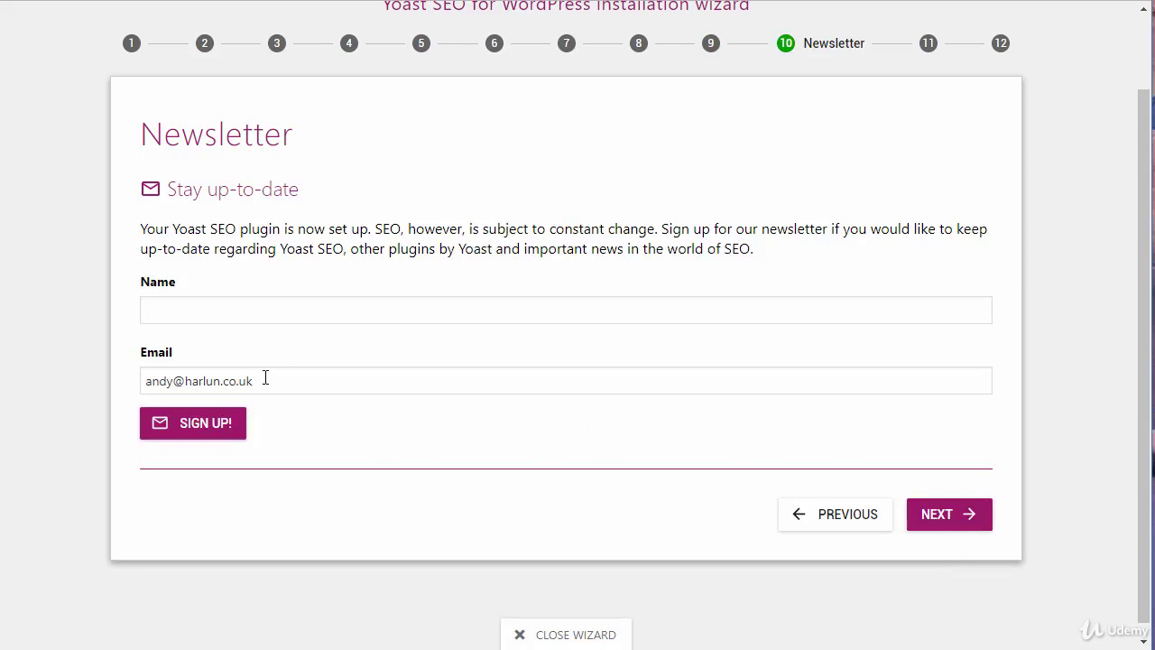
Step: Skip the newsletter sign-up and the premium and training recommendations, and close the finished wizard
{"action": "left_click", "coordinate": [938, 515]}
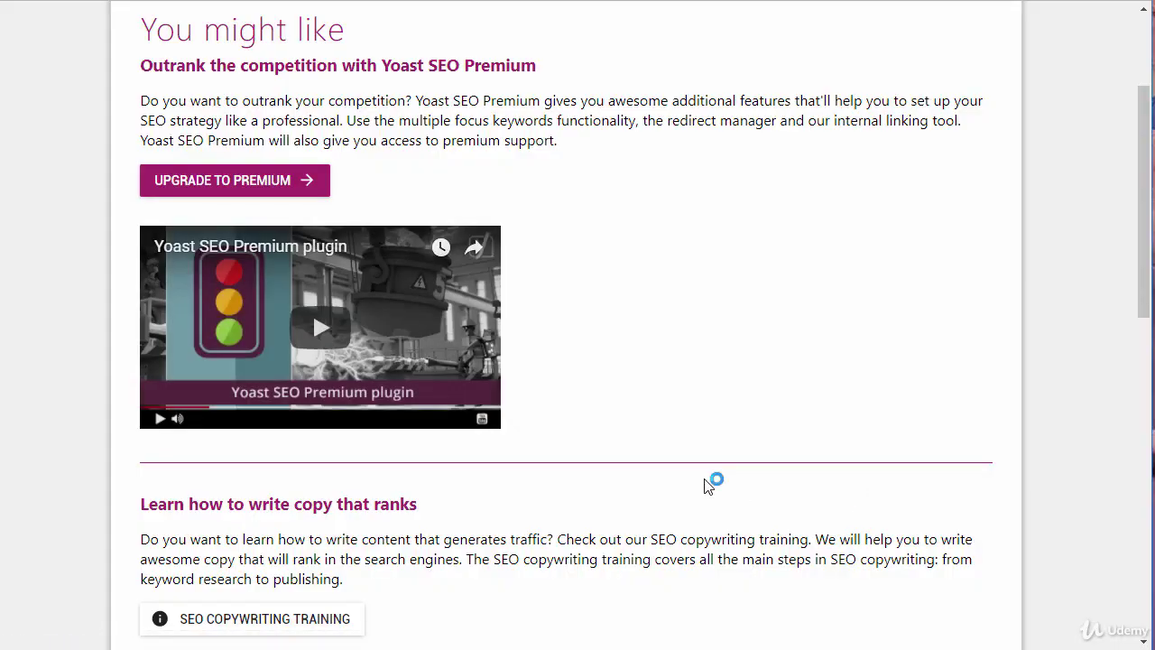
{"action": "scroll", "coordinate": [619, 93], "scroll_direction": "down", "scroll_amount": 10}
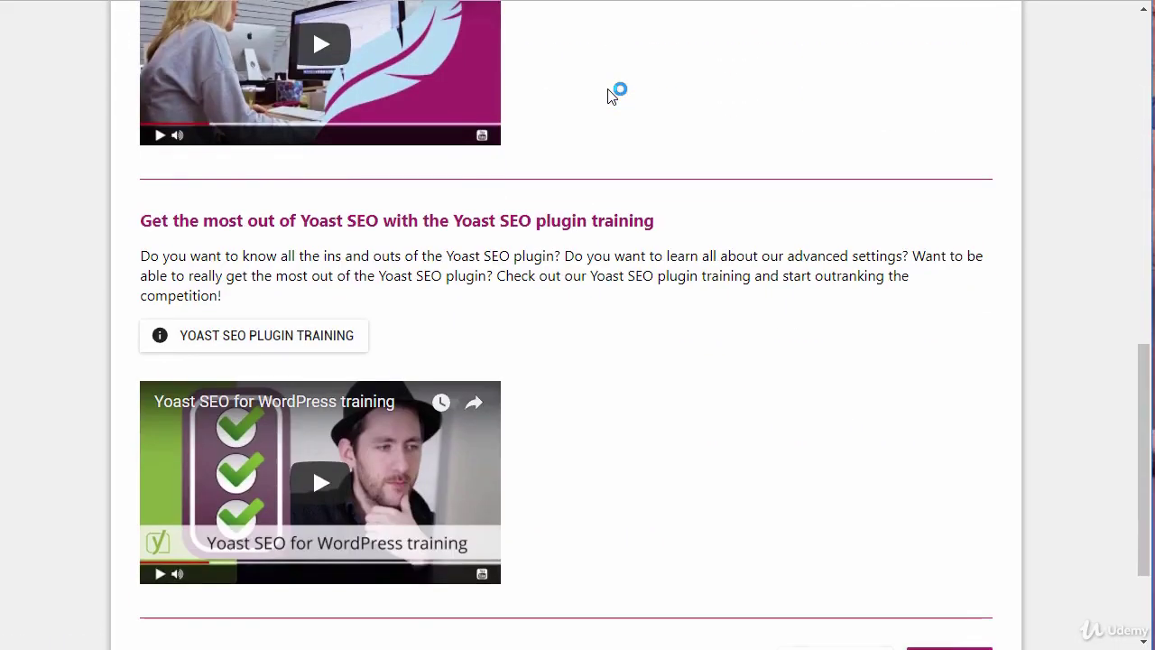
{"action": "scroll", "coordinate": [786, 219], "scroll_direction": "up", "scroll_amount": 8}
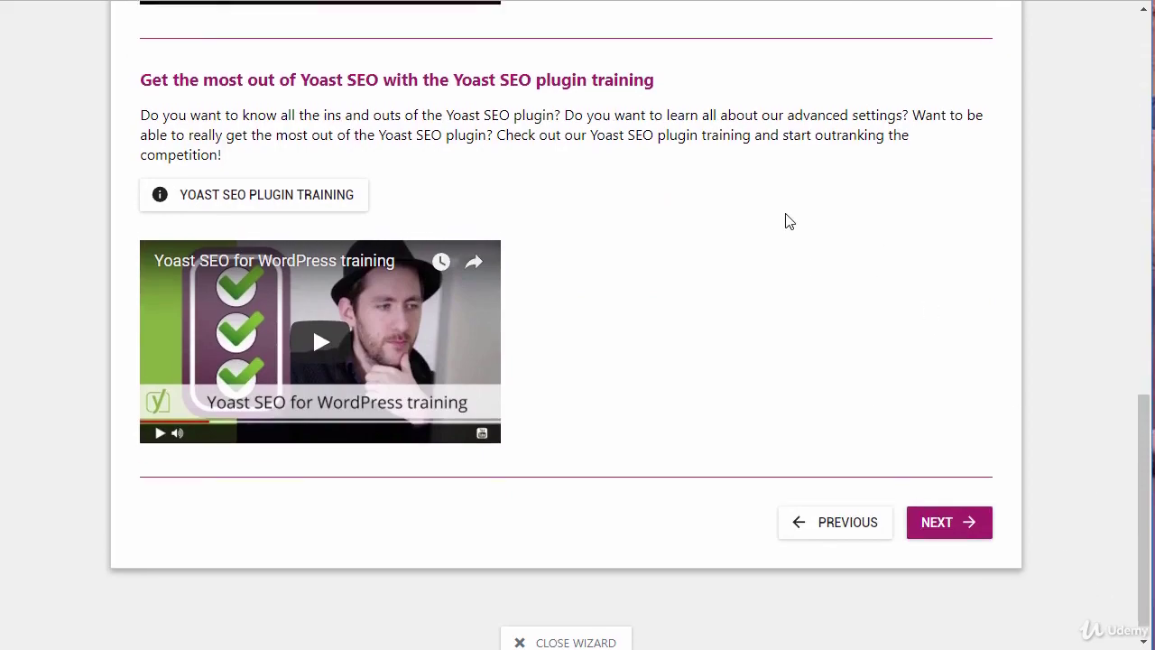
{"action": "scroll", "coordinate": [866, 348], "scroll_direction": "down", "scroll_amount": 10}
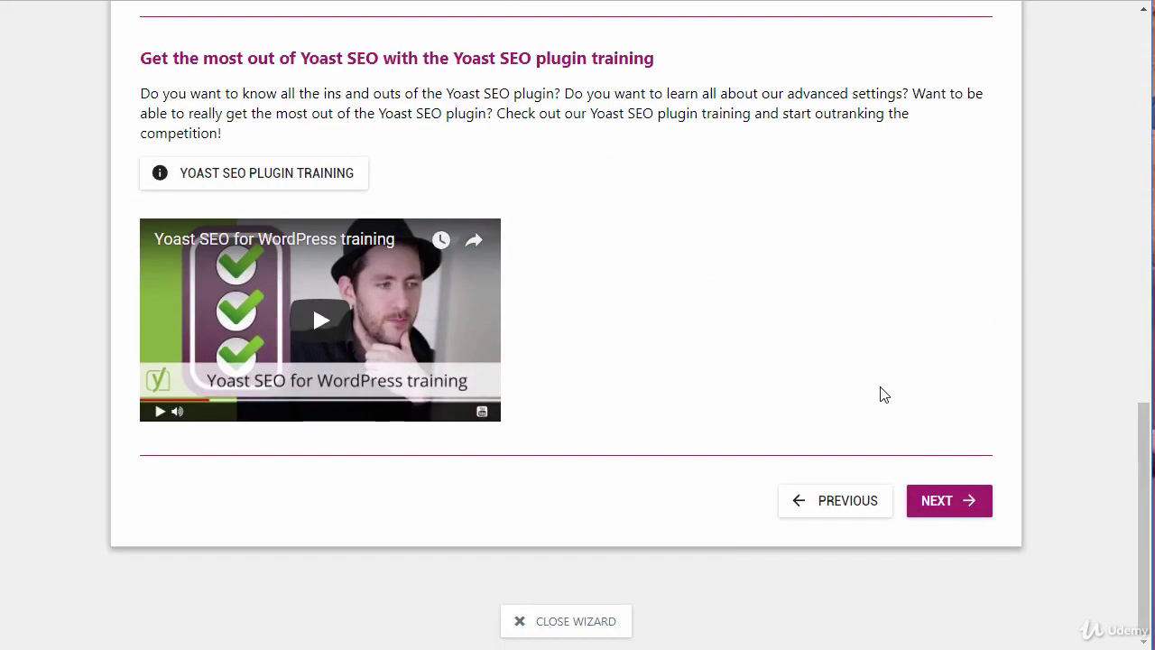
{"action": "left_click", "coordinate": [943, 508]}
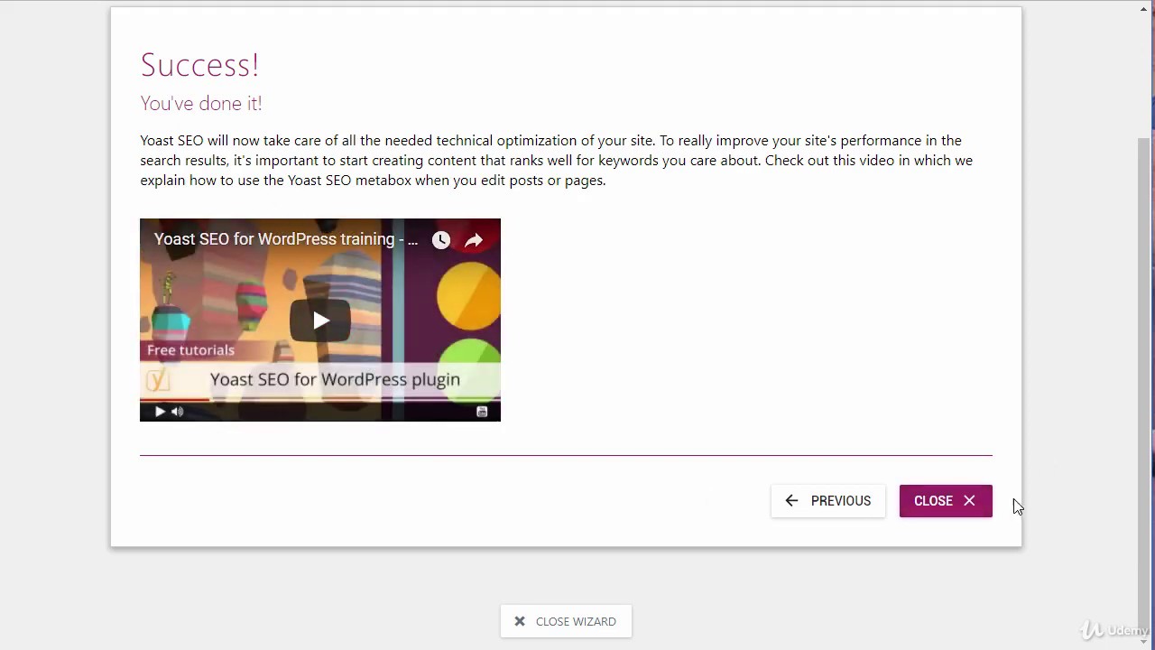
{"action": "left_click", "coordinate": [963, 512]}
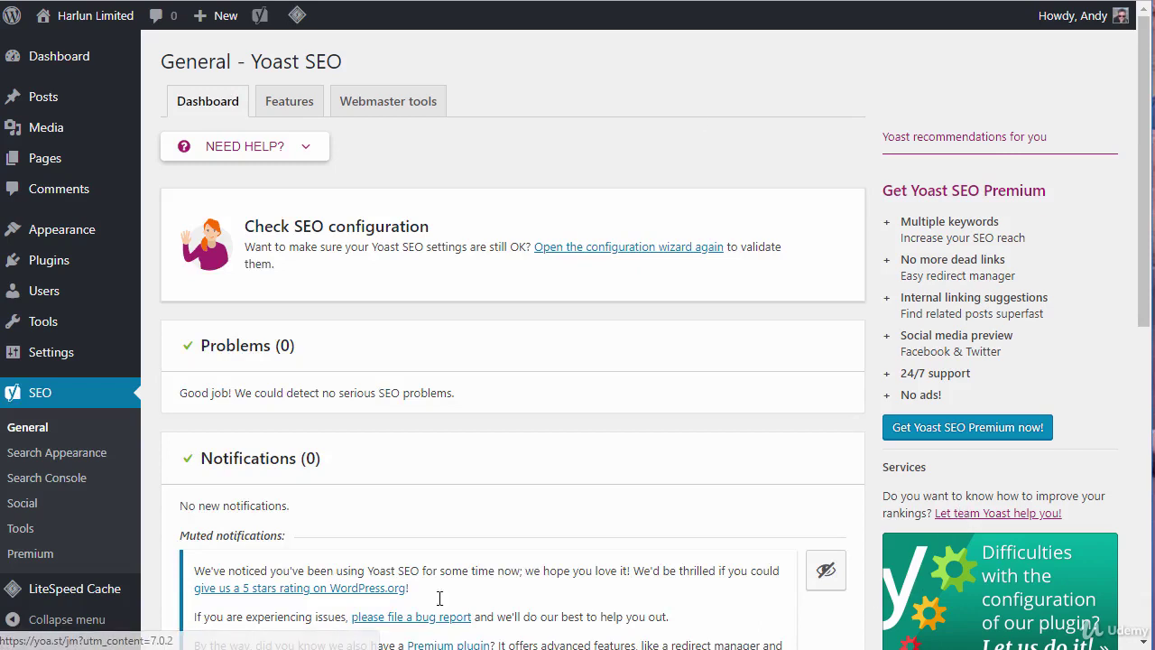
Step: Open the Search Appearance settings and examine the sitename, page, separator and site description variables in the homepage title template
{"action": "left_click", "coordinate": [47, 449]}
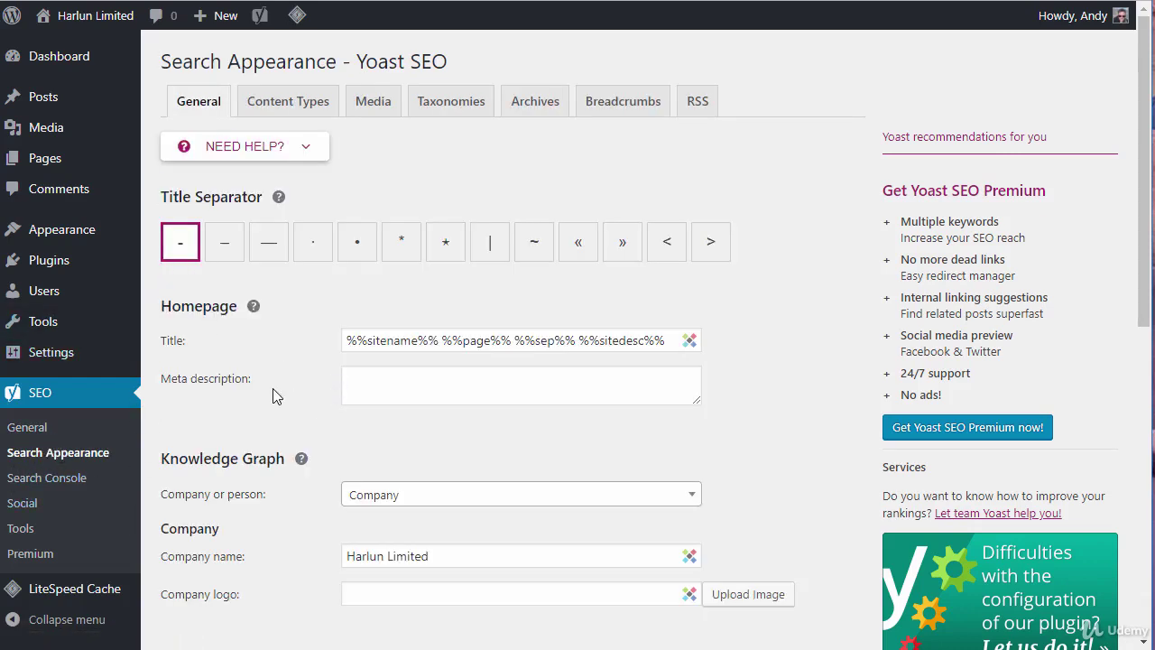
{"action": "scroll", "coordinate": [795, 331], "scroll_direction": "down", "scroll_amount": 1}
{"action": "scroll", "coordinate": [771, 330], "scroll_direction": "up", "scroll_amount": 1}
{"action": "left_click_drag", "start_coordinate": [391, 340], "coordinate": [434, 339]}
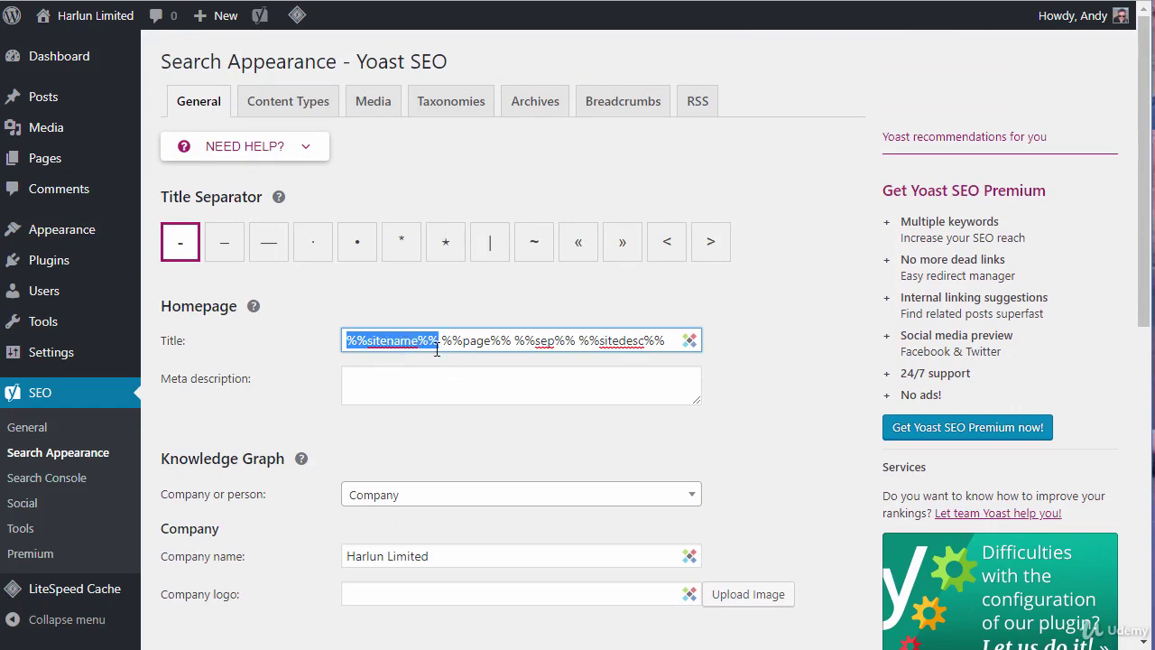
{"action": "left_click_drag", "start_coordinate": [442, 340], "coordinate": [520, 340]}
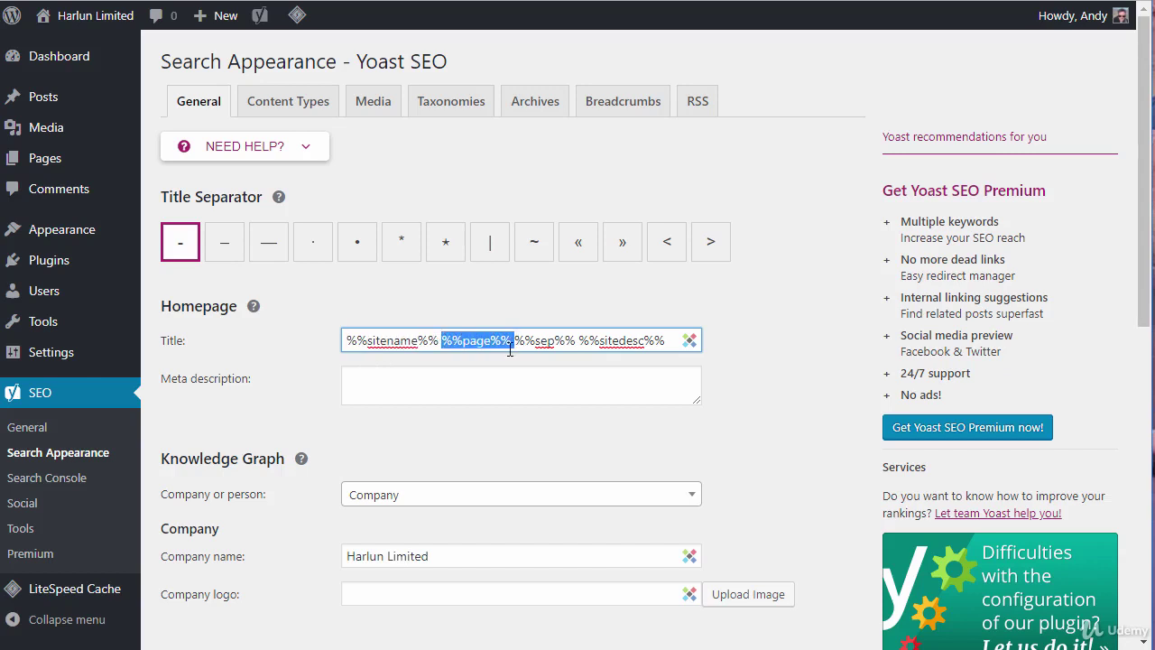
{"action": "left_click", "coordinate": [539, 341]}
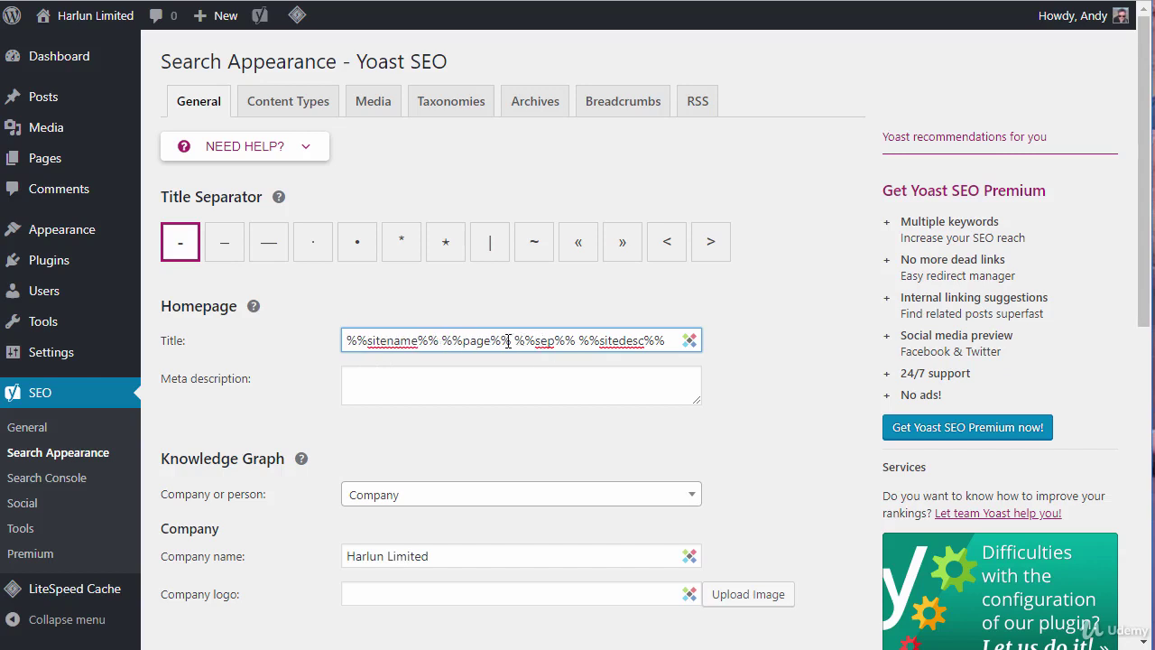
{"action": "left_click_drag", "start_coordinate": [513, 344], "coordinate": [572, 340]}
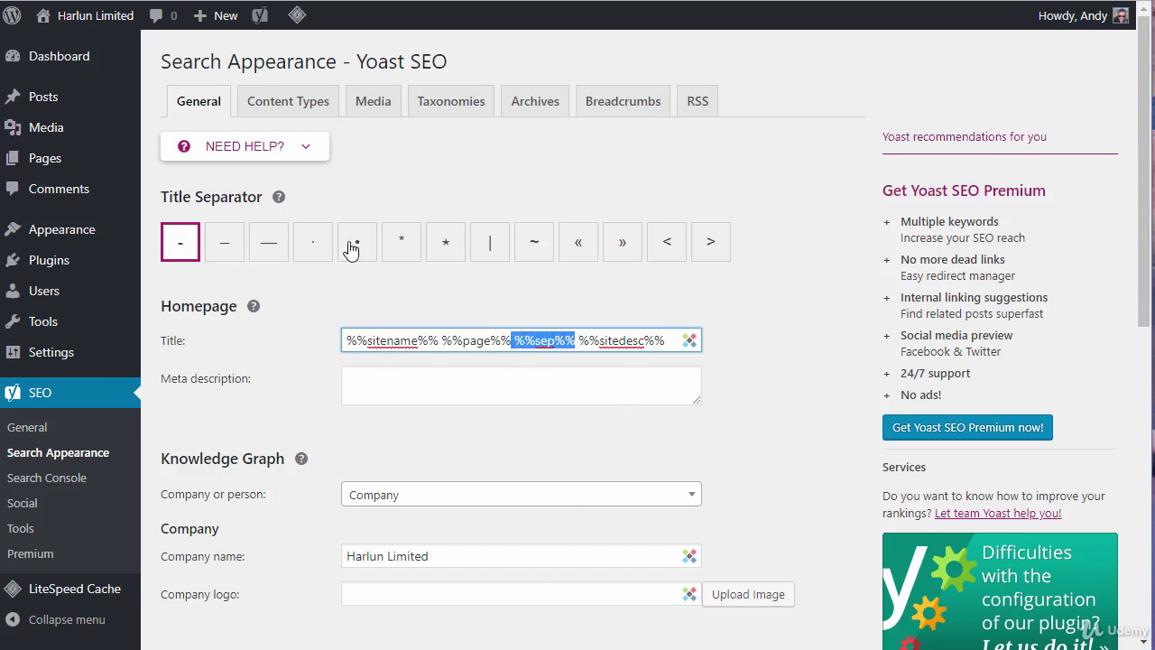
{"action": "left_click", "coordinate": [583, 361]}
{"action": "right_click", "coordinate": [616, 353]}
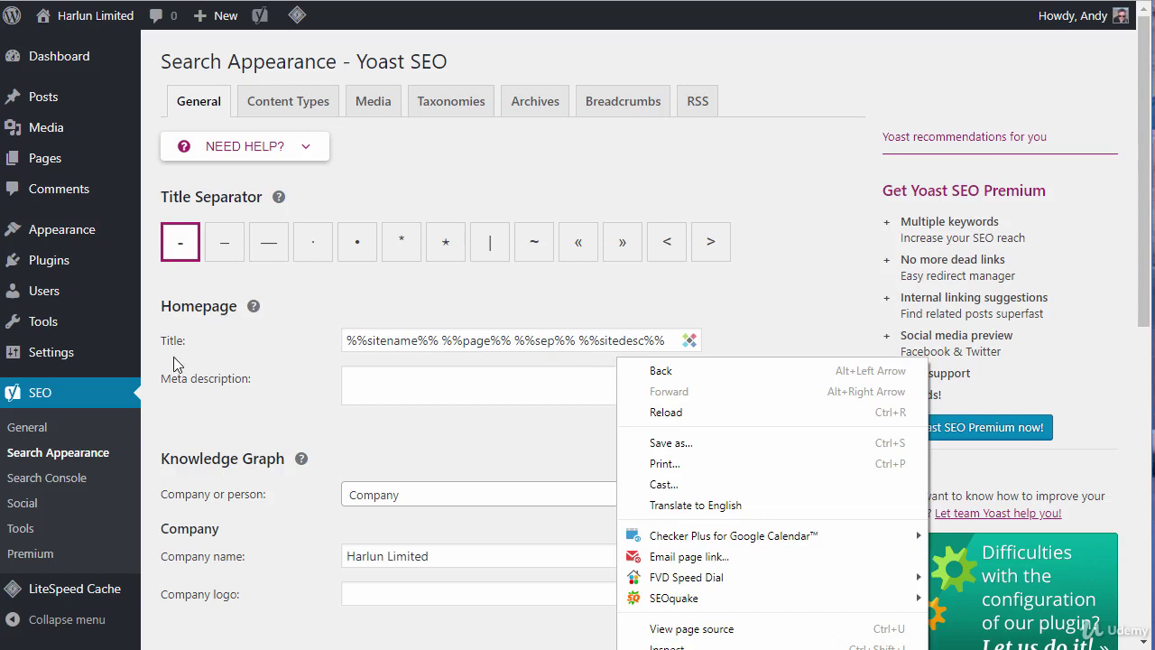
{"action": "left_click", "coordinate": [740, 227]}
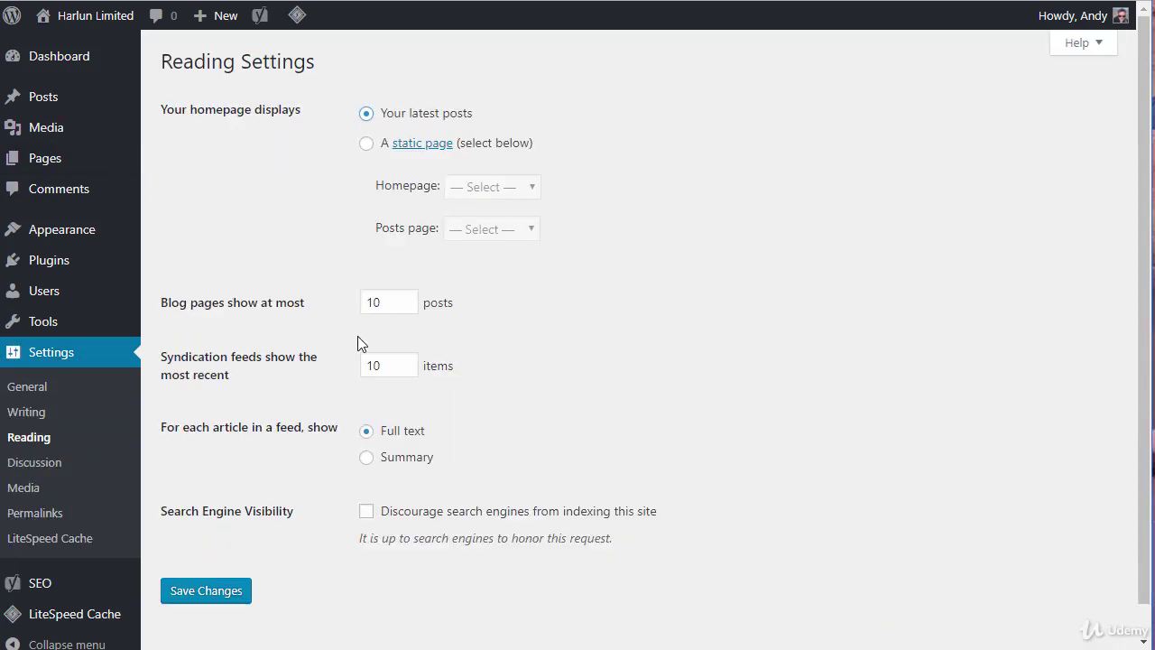
Step: Set the homepage to display the static page Sample Page and save the reading settings
{"action": "left_click", "coordinate": [365, 144]}
{"action": "left_click", "coordinate": [529, 199]}
{"action": "left_click", "coordinate": [521, 226]}
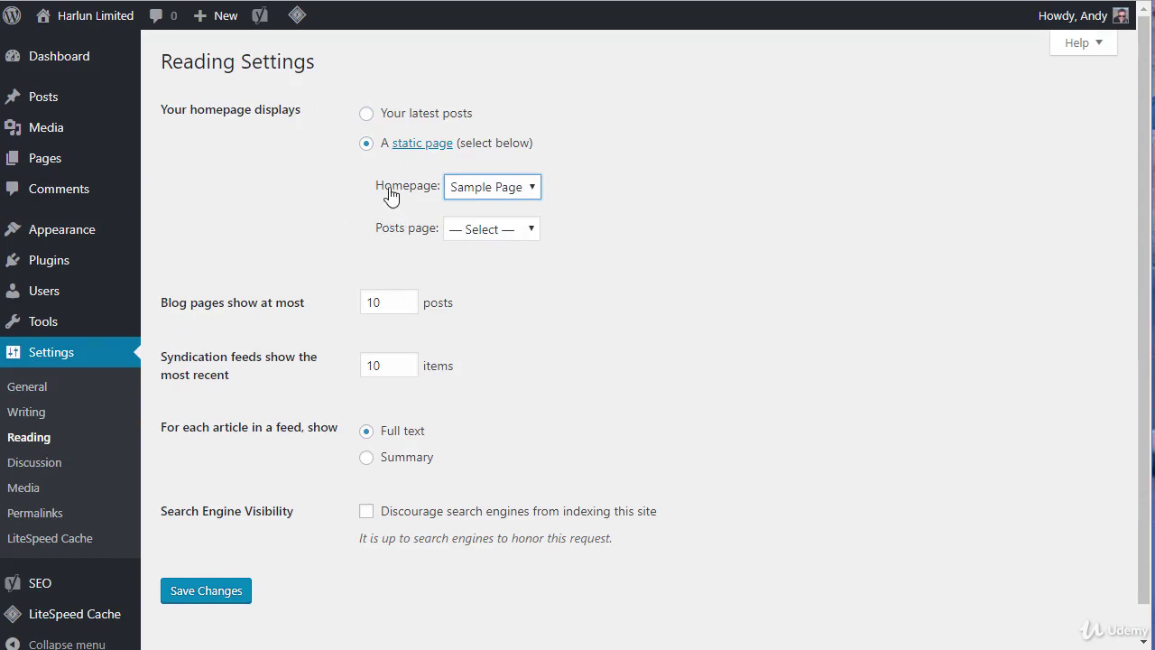
{"action": "left_click", "coordinate": [190, 599]}
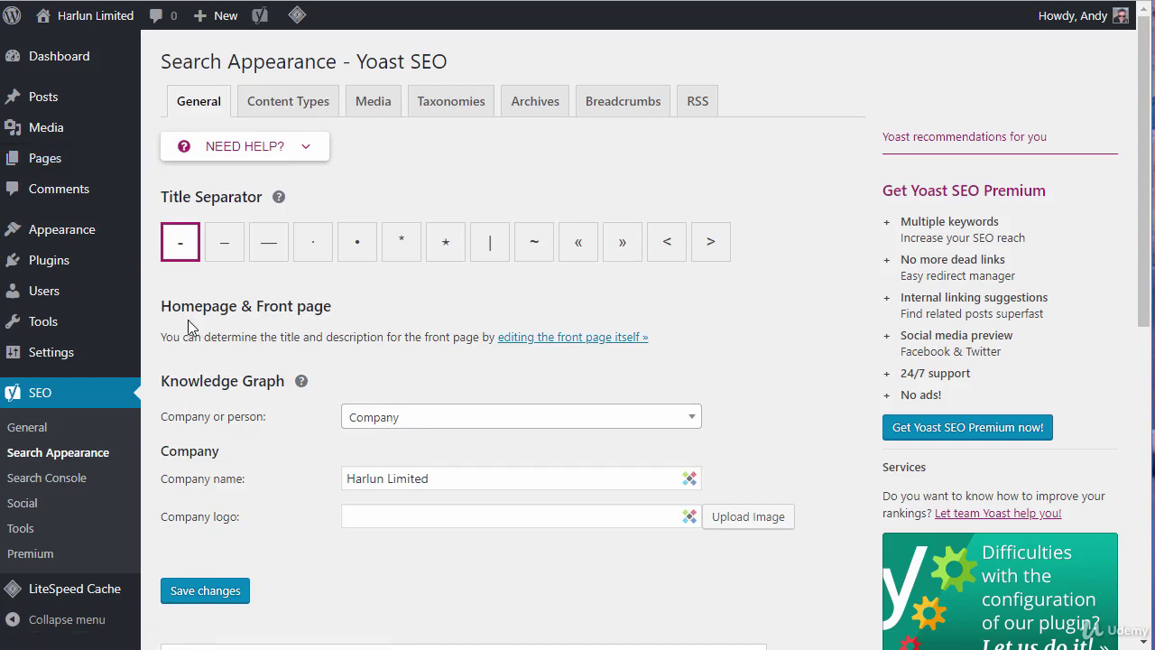
Step: Switch the homepage display back to the latest posts and save the reading settings
{"action": "mouse_move", "coordinate": [60, 172]}
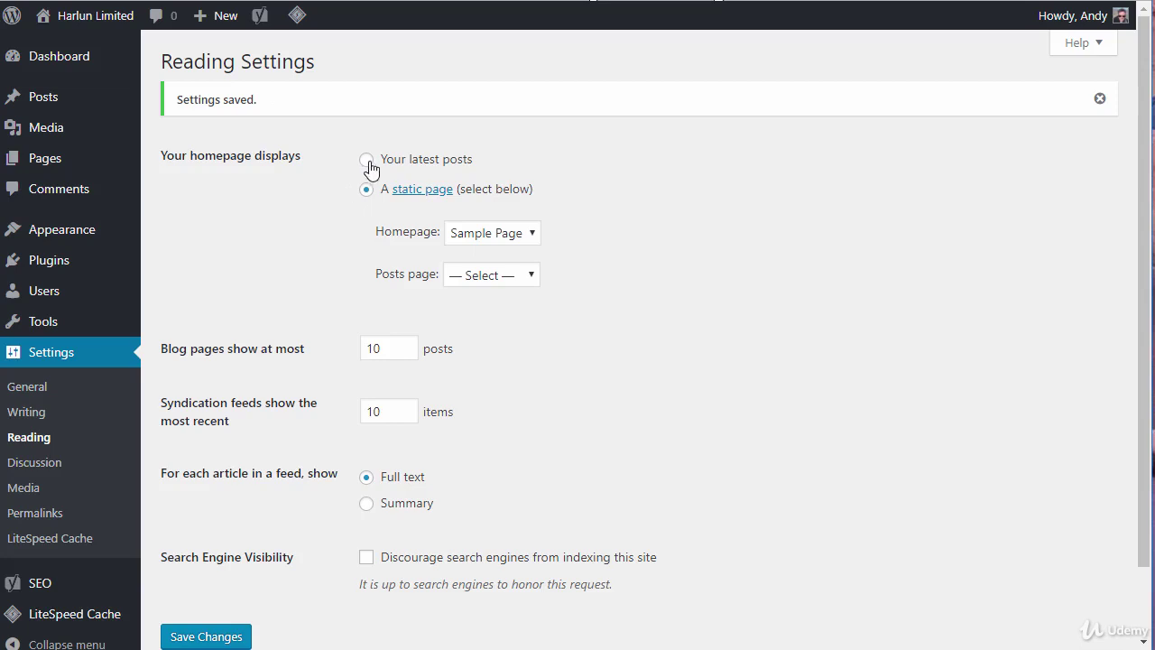
{"action": "left_click", "coordinate": [367, 159]}
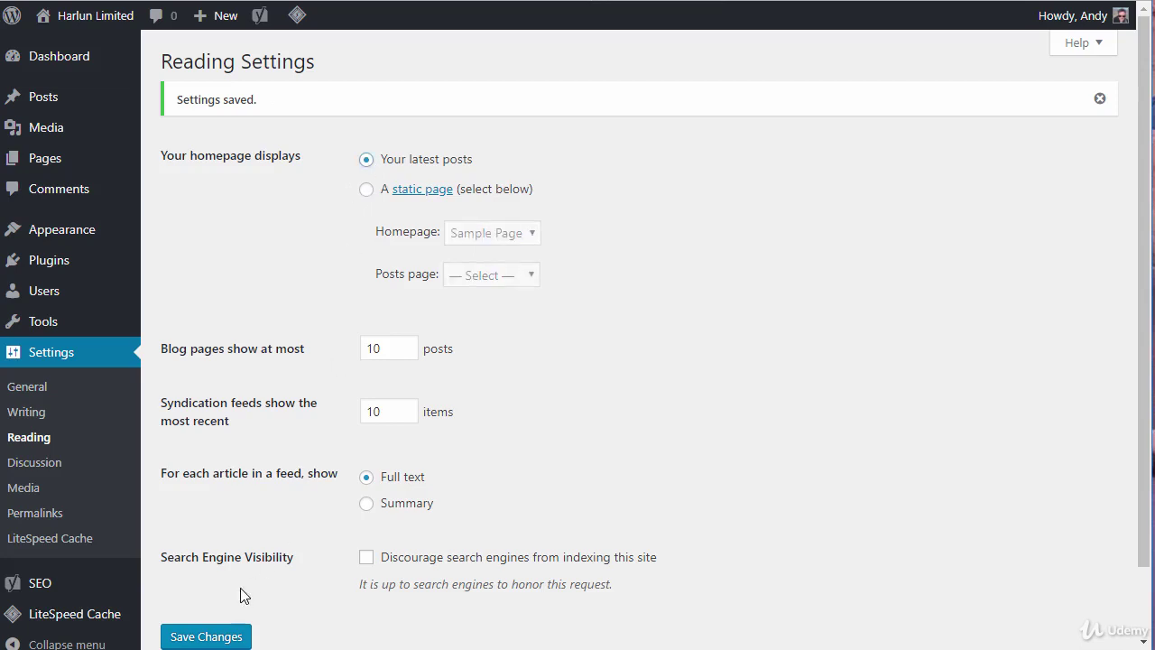
{"action": "left_click", "coordinate": [242, 636]}
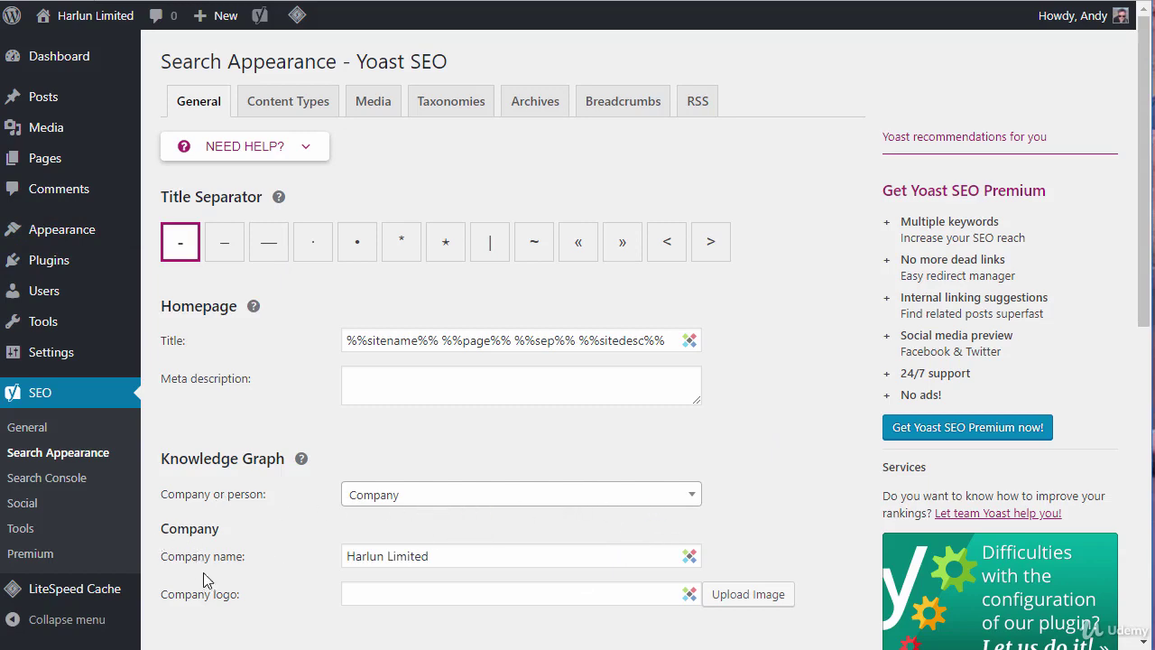
Step: Review the General search appearance settings, and examine the search visibility and template options for posts and pages under Content Types
{"action": "scroll", "coordinate": [827, 402], "scroll_direction": "down", "scroll_amount": 2}
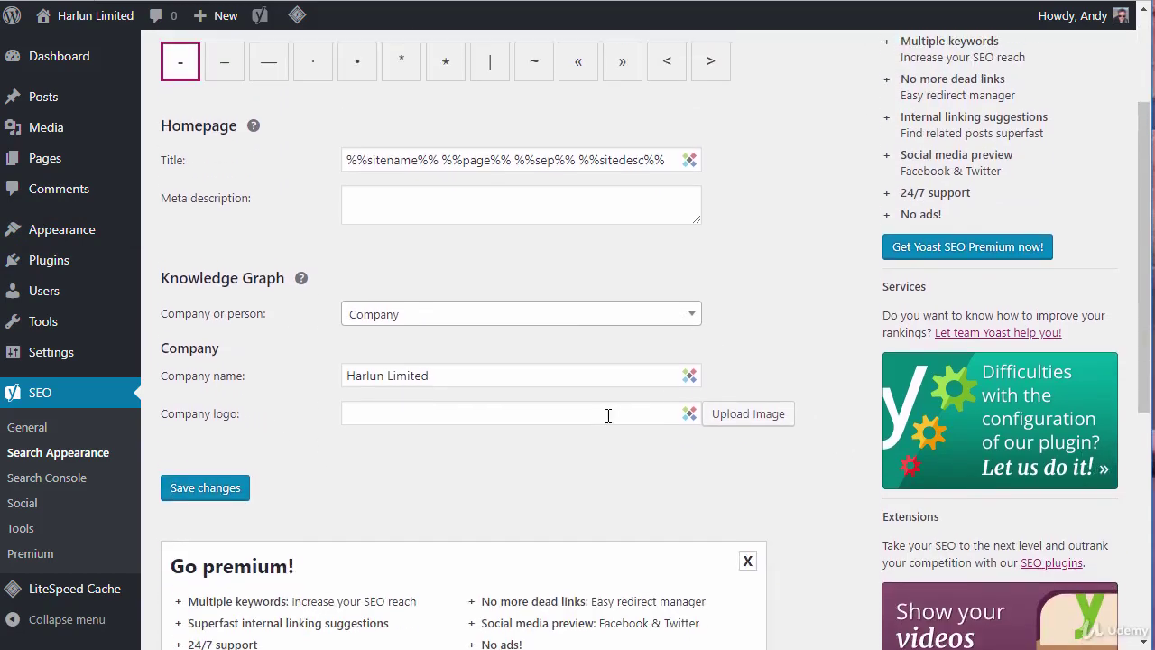
{"action": "scroll", "coordinate": [397, 446], "scroll_direction": "up", "scroll_amount": 2}
{"action": "scroll", "coordinate": [377, 538], "scroll_direction": "down", "scroll_amount": 2}
{"action": "scroll", "coordinate": [343, 439], "scroll_direction": "up", "scroll_amount": 2}
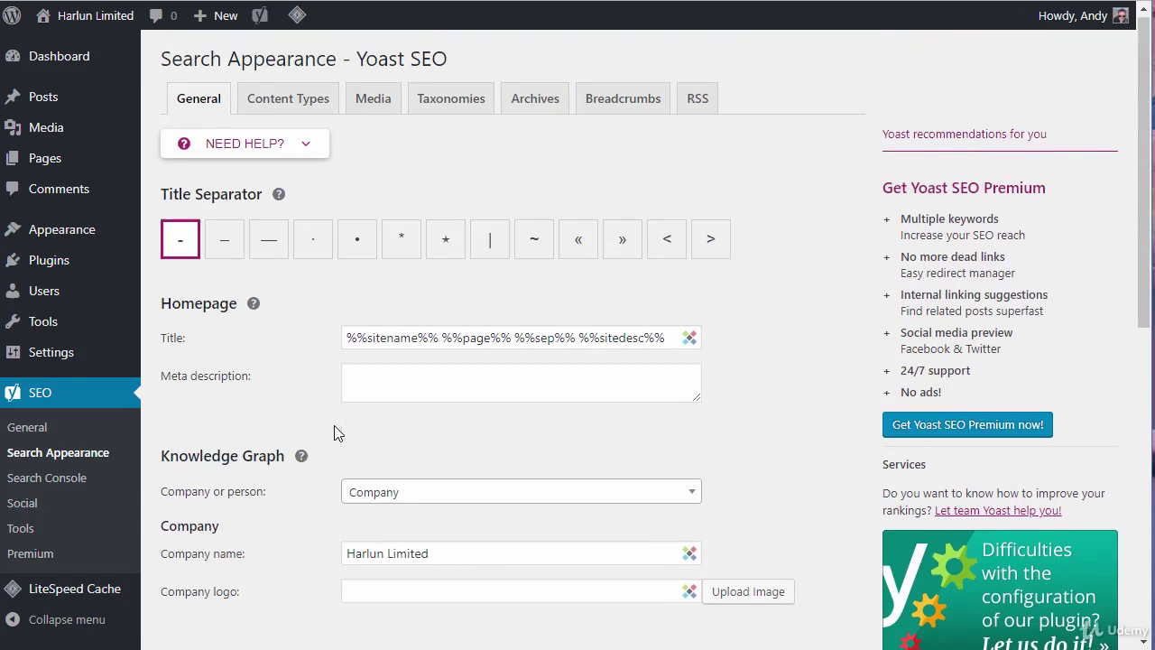
{"action": "left_click", "coordinate": [302, 108]}
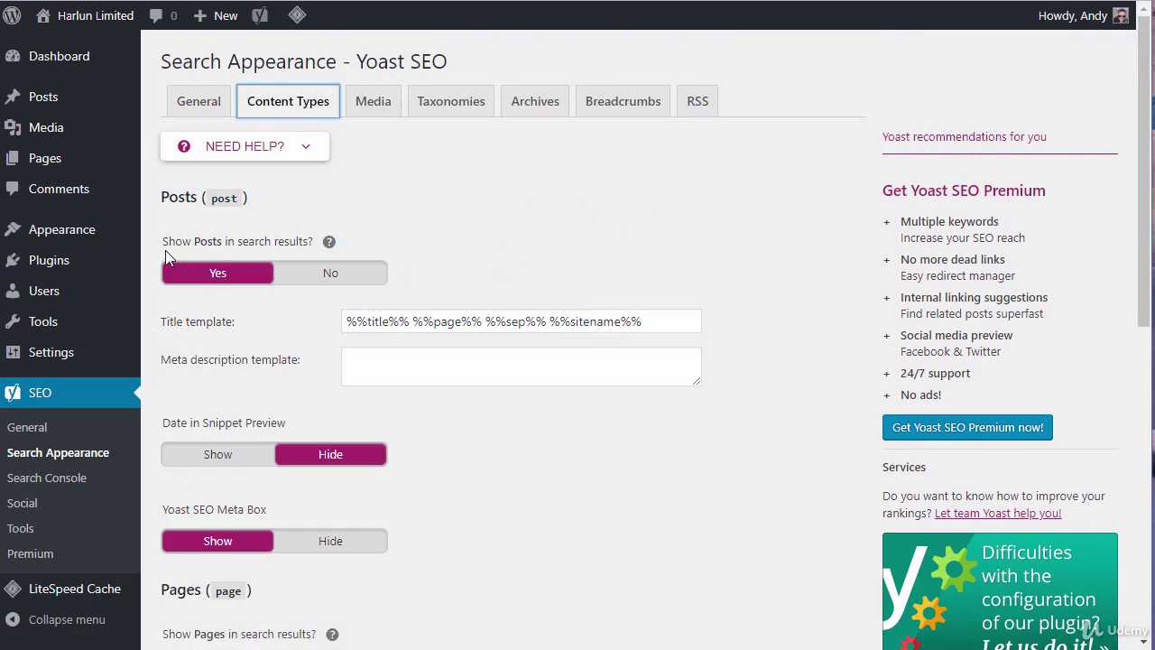
{"action": "scroll", "coordinate": [583, 234], "scroll_direction": "down", "scroll_amount": 3}
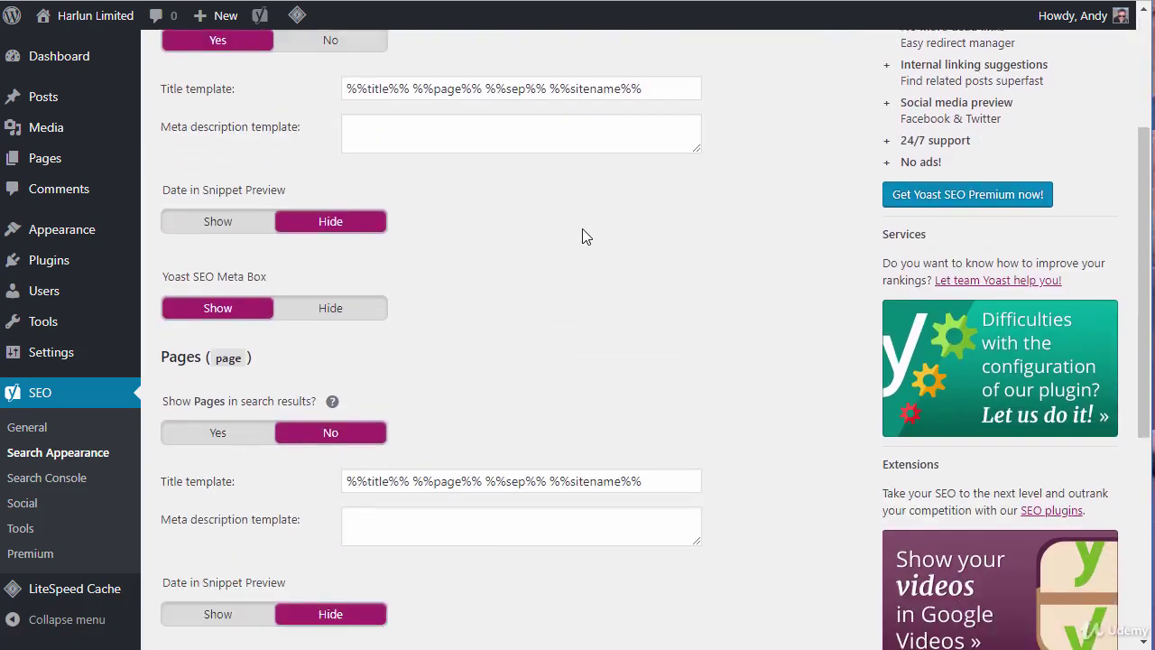
{"action": "scroll", "coordinate": [583, 235], "scroll_direction": "up", "scroll_amount": 3}
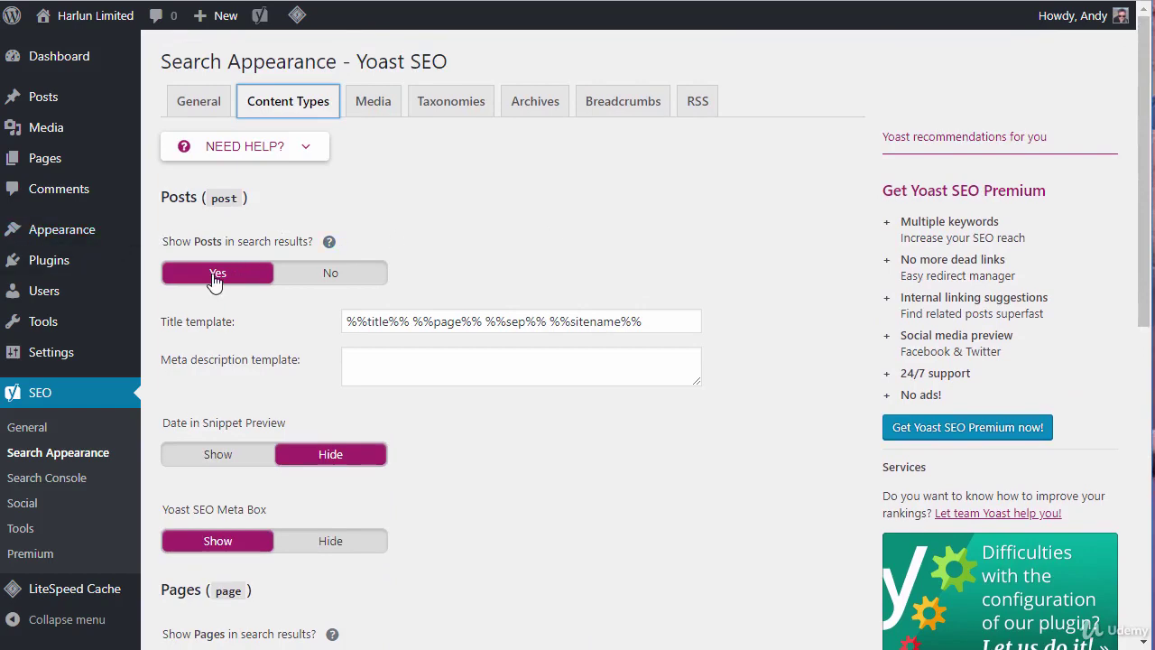
{"action": "scroll", "coordinate": [683, 467], "scroll_direction": "down", "scroll_amount": 3}
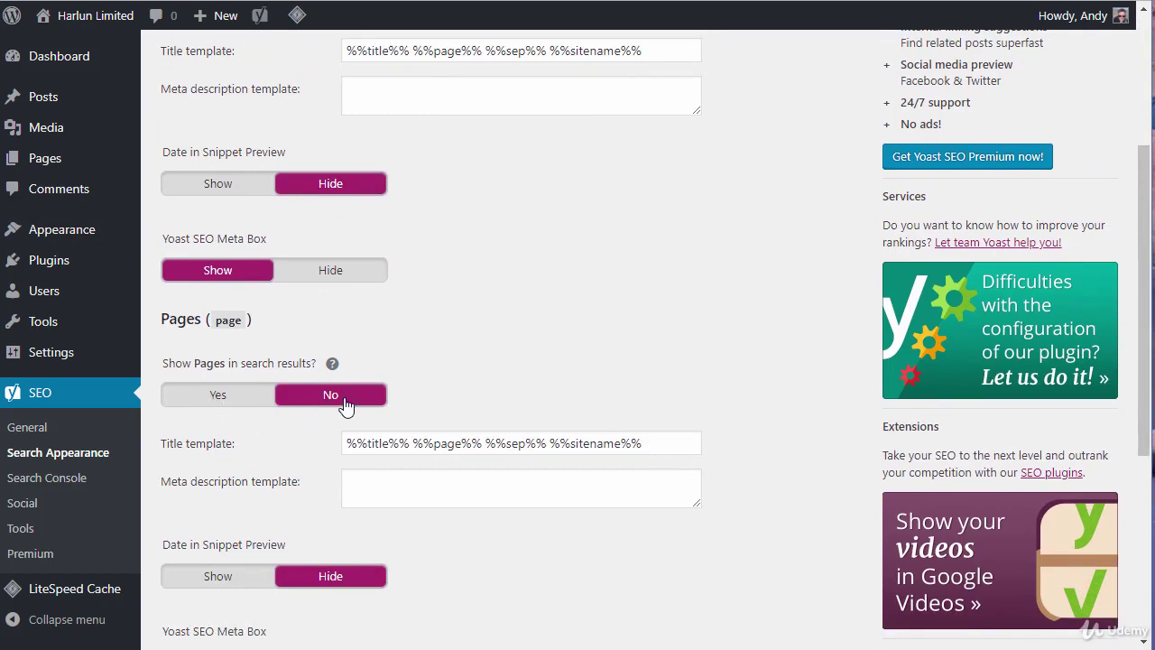
{"action": "scroll", "coordinate": [684, 311], "scroll_direction": "down", "scroll_amount": 4}
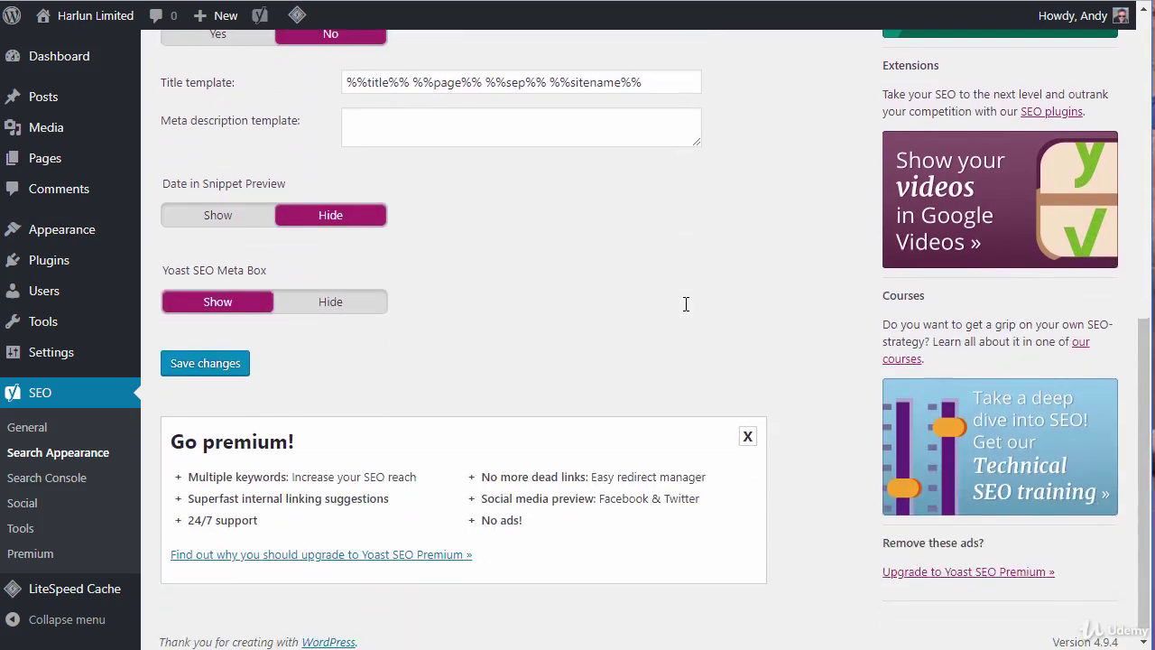
{"action": "scroll", "coordinate": [686, 309], "scroll_direction": "up", "scroll_amount": 6}
{"action": "scroll", "coordinate": [681, 300], "scroll_direction": "up", "scroll_amount": 1}
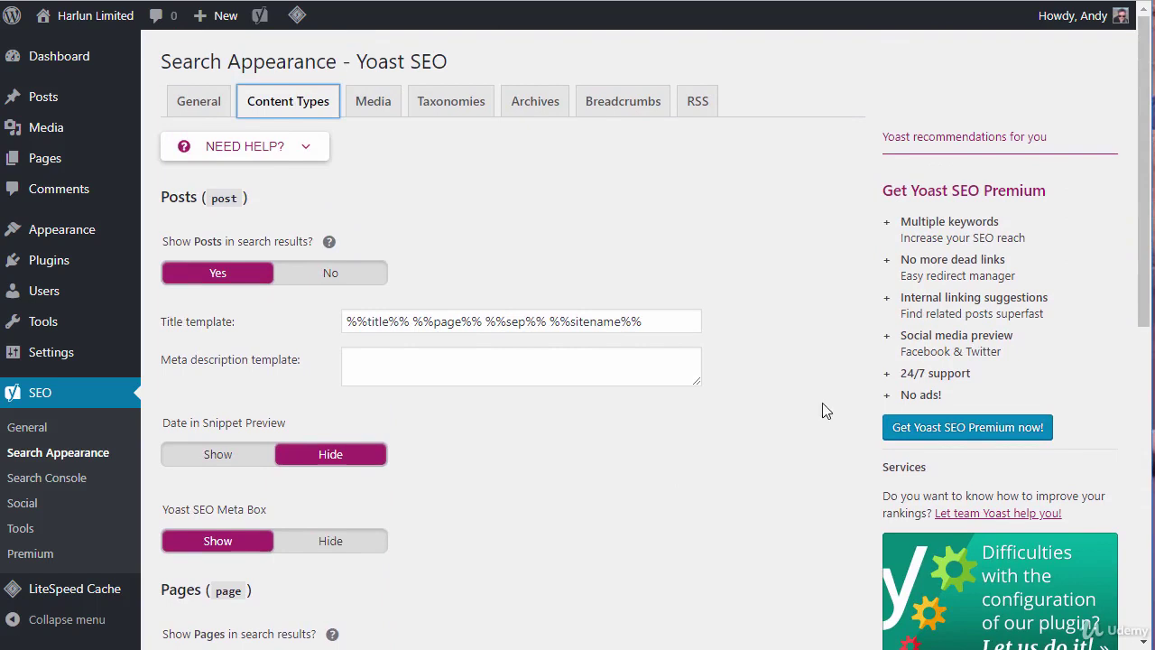
Step: Open the template explanation in the help section and copy the %%excerpt%% variable from the basic variables
{"action": "left_click", "coordinate": [382, 368]}
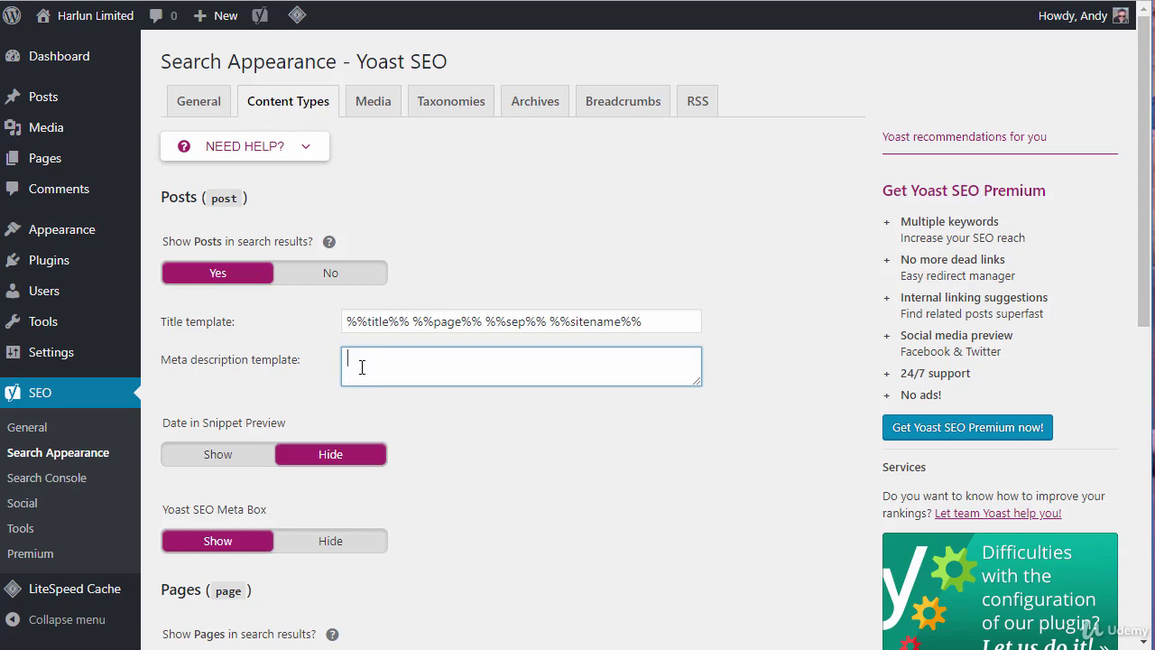
{"action": "left_click", "coordinate": [307, 151]}
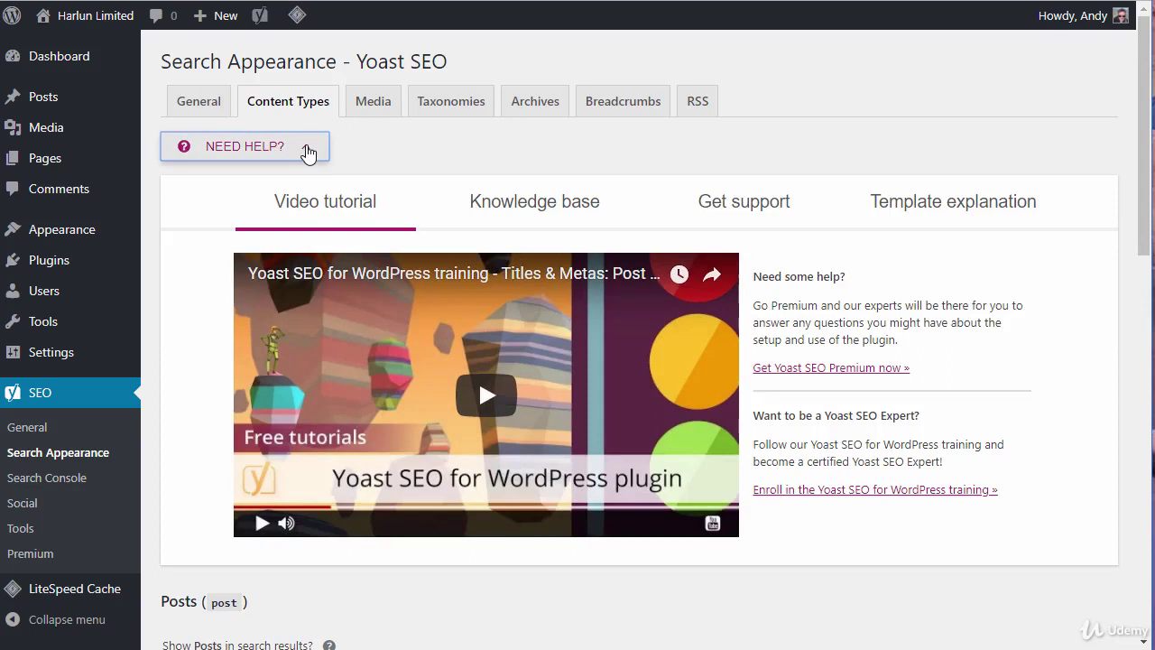
{"action": "mouse_move", "coordinate": [59, 304]}
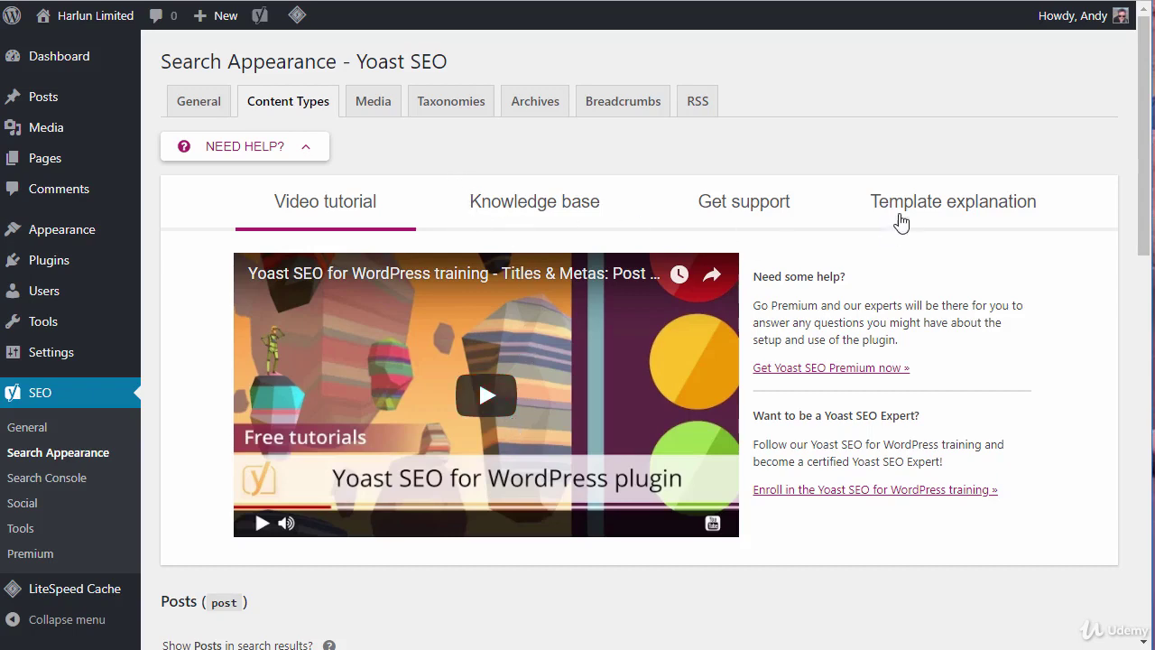
{"action": "left_click", "coordinate": [976, 213]}
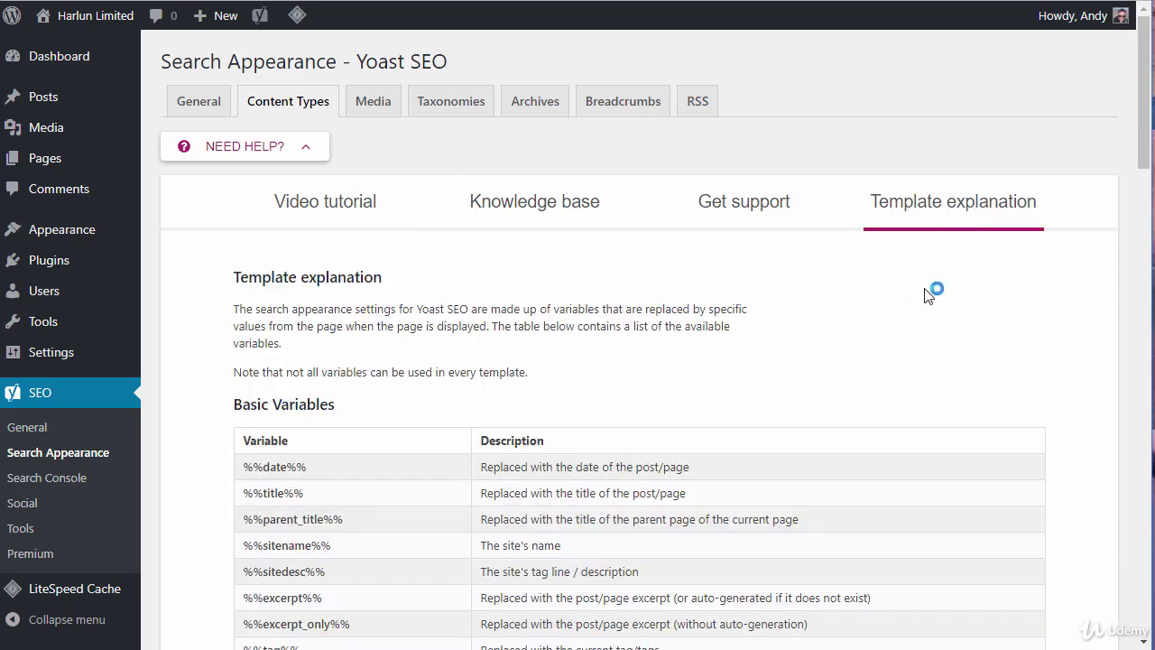
{"action": "scroll", "coordinate": [930, 293], "scroll_direction": "down", "scroll_amount": 3}
{"action": "scroll", "coordinate": [923, 288], "scroll_direction": "down", "scroll_amount": 2}
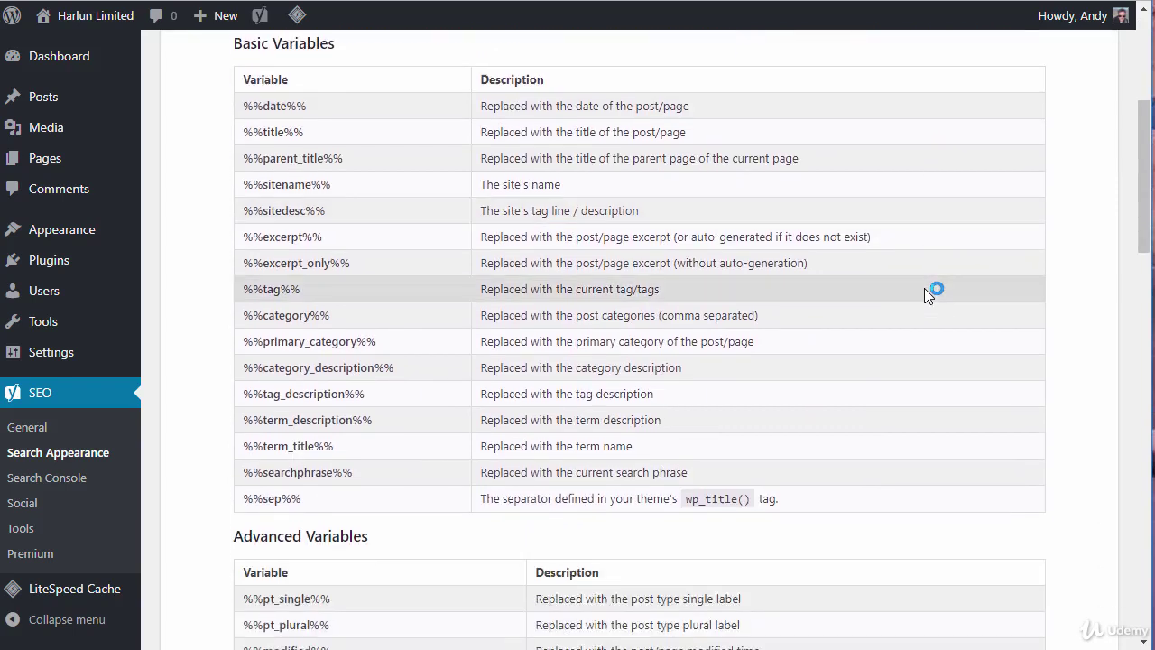
{"action": "scroll", "coordinate": [924, 288], "scroll_direction": "up", "scroll_amount": 1}
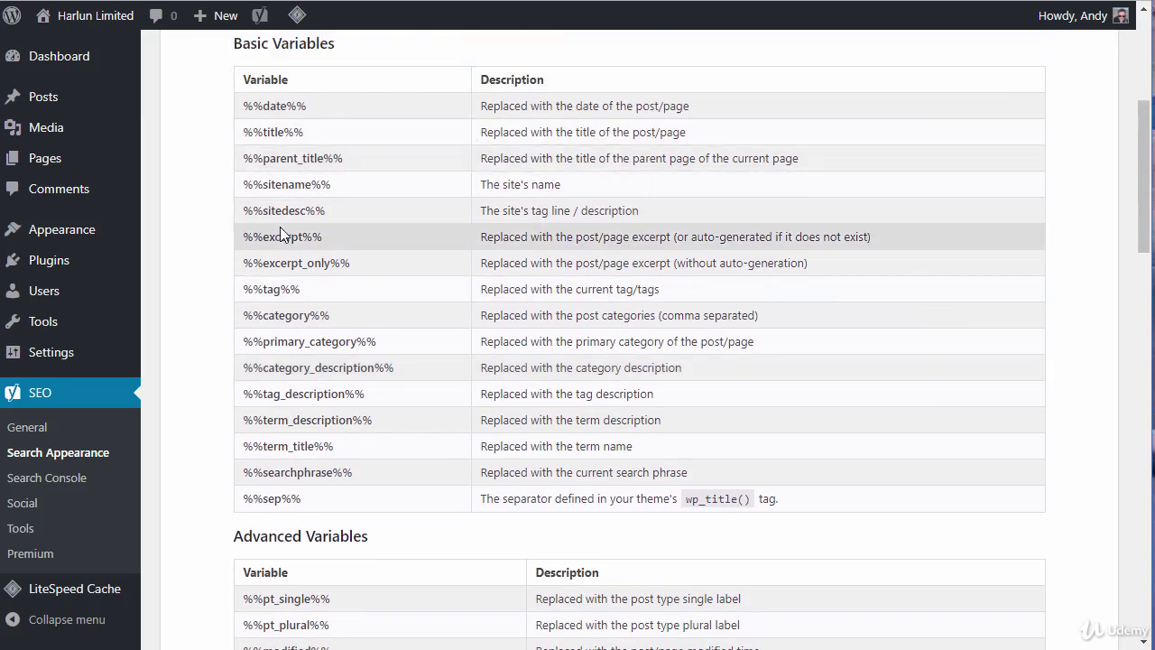
{"action": "left_click_drag", "start_coordinate": [271, 236], "coordinate": [246, 239]}
{"action": "right_click", "coordinate": [246, 239]}
{"action": "left_click", "coordinate": [273, 253]}
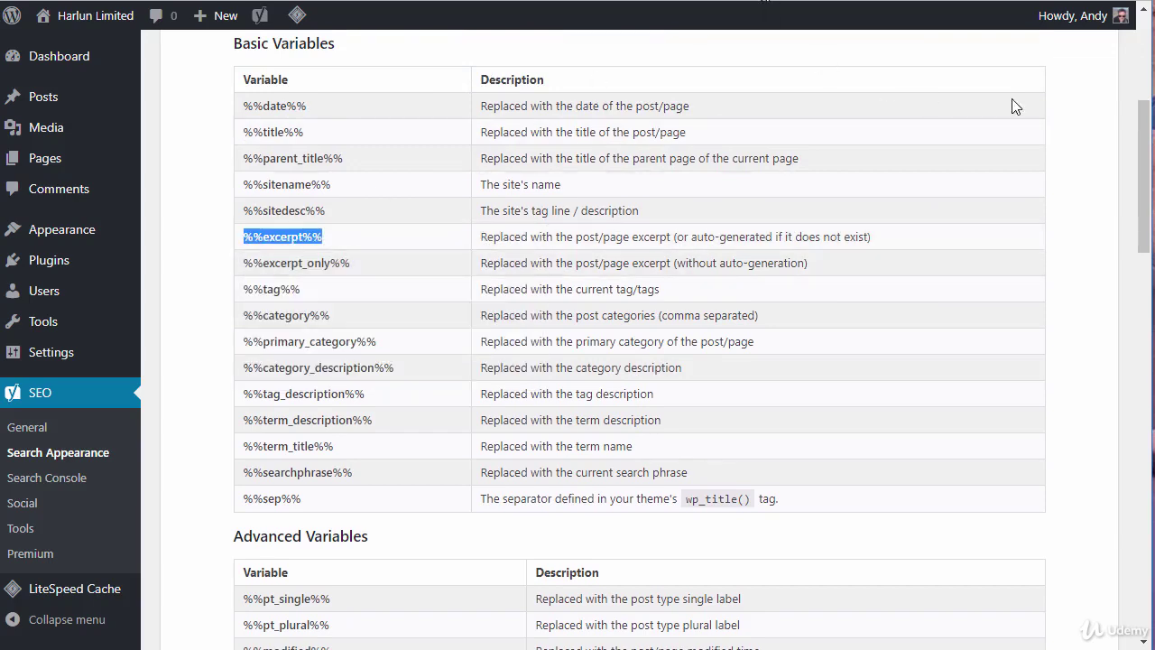
Step: Close the help section and set the Posts meta description template to %%excerpt%%
{"action": "scroll", "coordinate": [1032, 102], "scroll_direction": "up", "scroll_amount": 4}
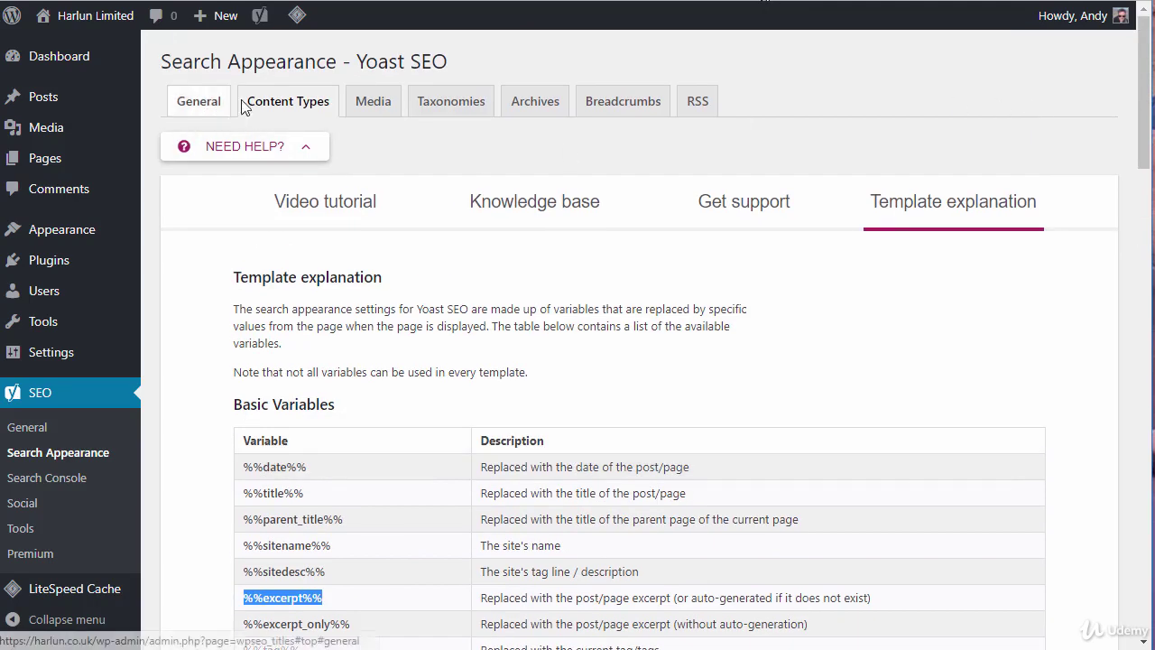
{"action": "left_click", "coordinate": [311, 151]}
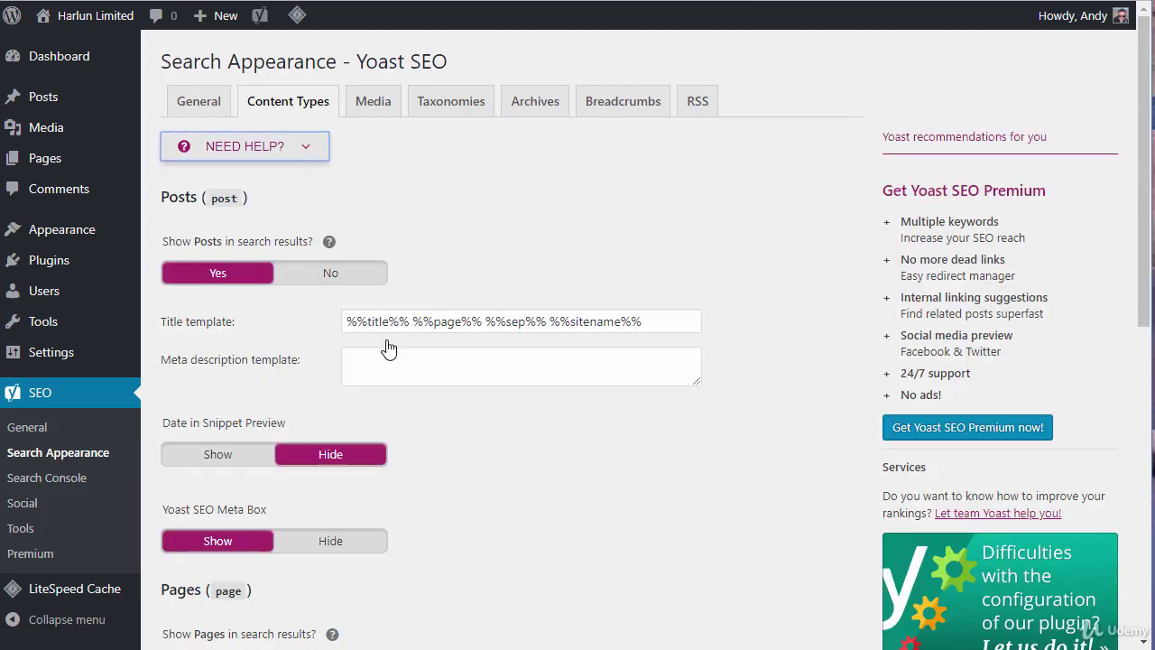
{"action": "left_click", "coordinate": [416, 359]}
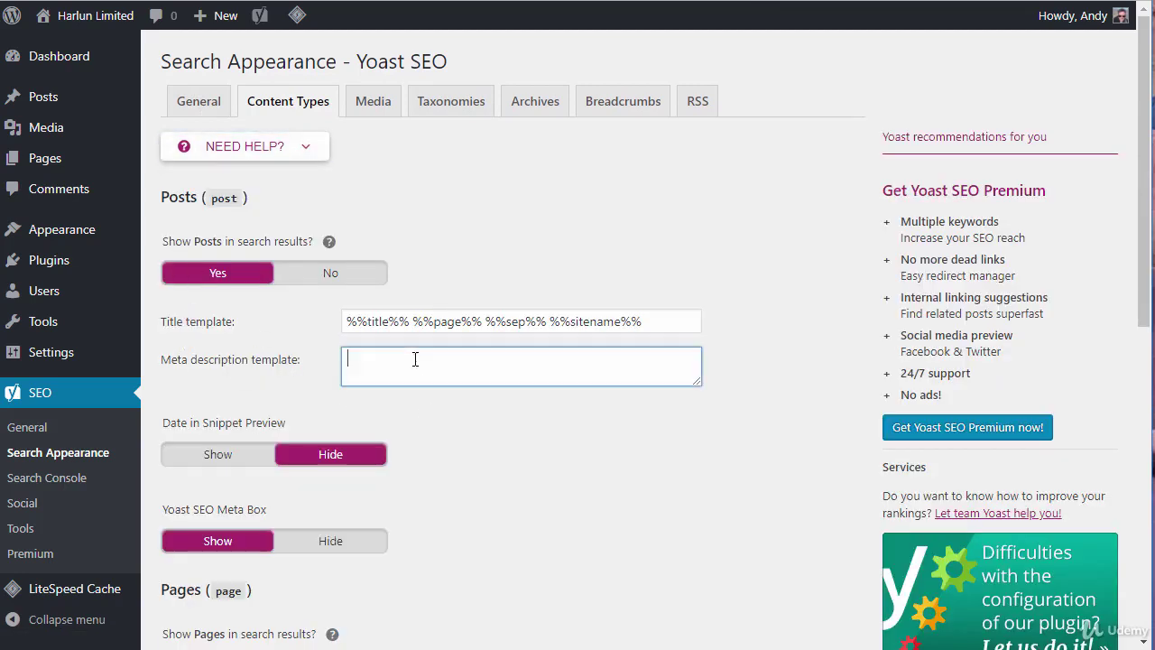
{"action": "key", "text": "ctrl+v"}
{"action": "left_click_drag", "start_coordinate": [348, 321], "coordinate": [318, 314]}
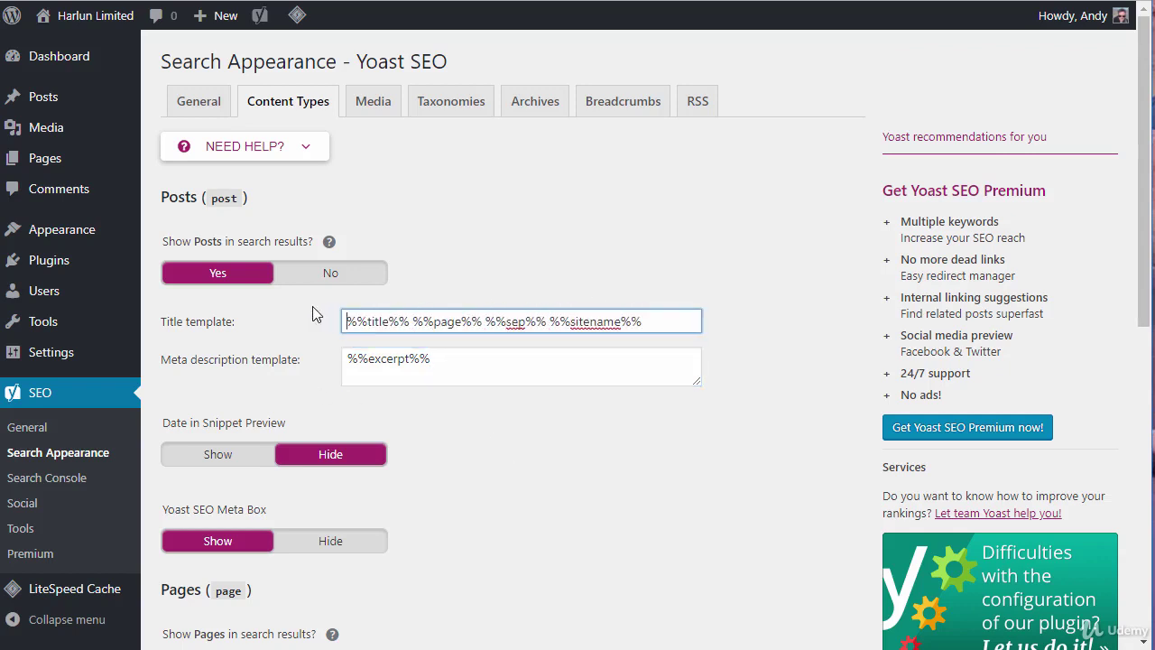
{"action": "left_click", "coordinate": [431, 355]}
{"action": "left_click_drag", "start_coordinate": [430, 355], "coordinate": [336, 351]}
{"action": "left_click", "coordinate": [443, 353]}
{"action": "right_click", "coordinate": [466, 357]}
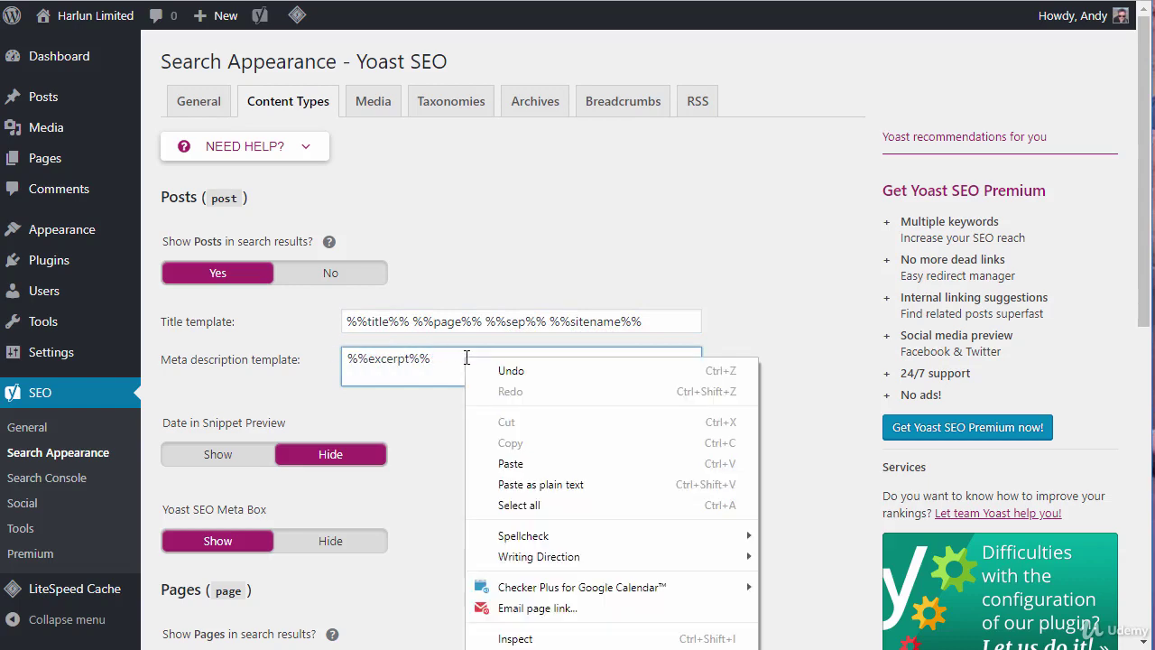
{"action": "left_click", "coordinate": [430, 361]}
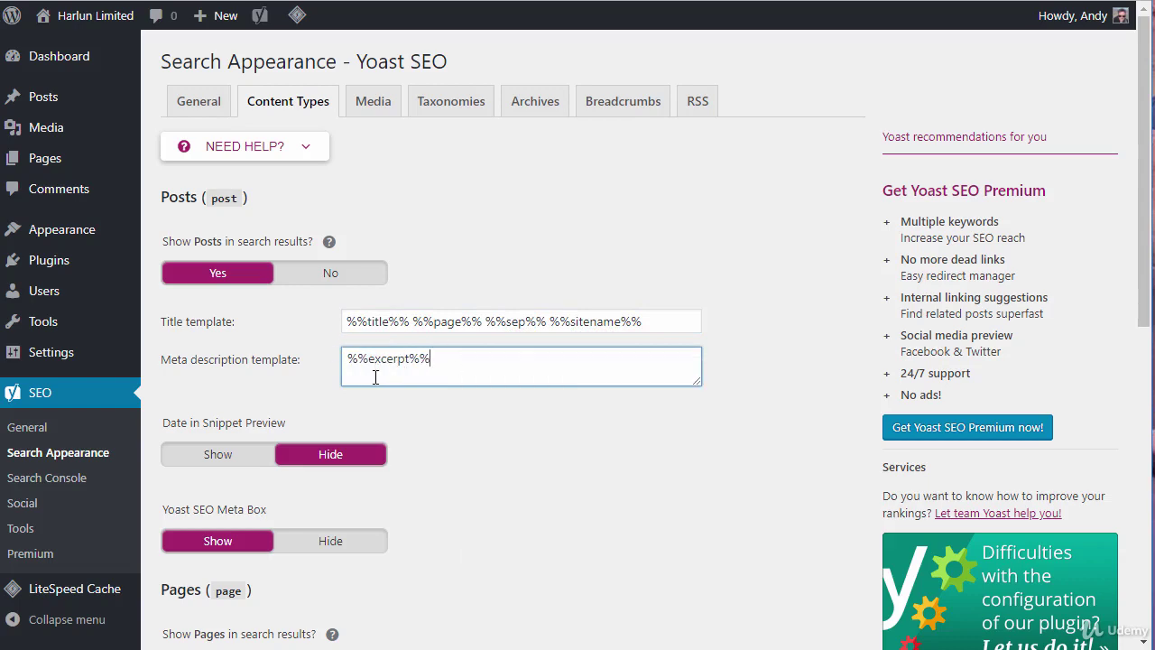
Step: Leave the Pages meta description template empty and save the content type settings
{"action": "scroll", "coordinate": [577, 437], "scroll_direction": "down", "scroll_amount": 3}
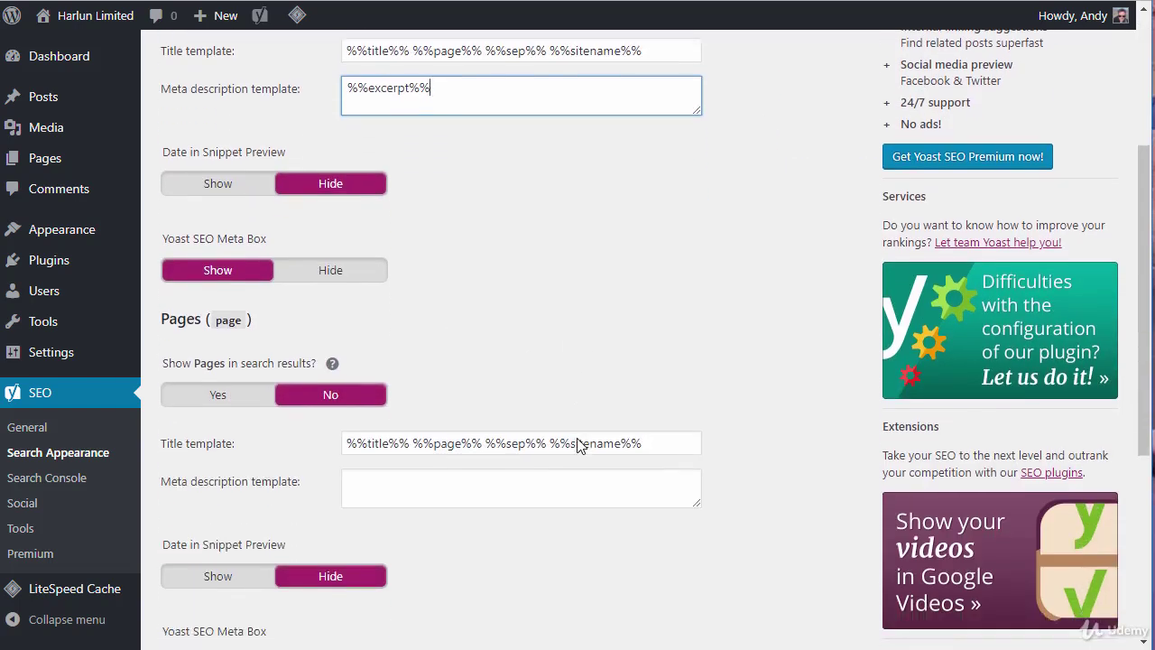
{"action": "scroll", "coordinate": [582, 440], "scroll_direction": "down", "scroll_amount": 1}
{"action": "left_click", "coordinate": [377, 397]}
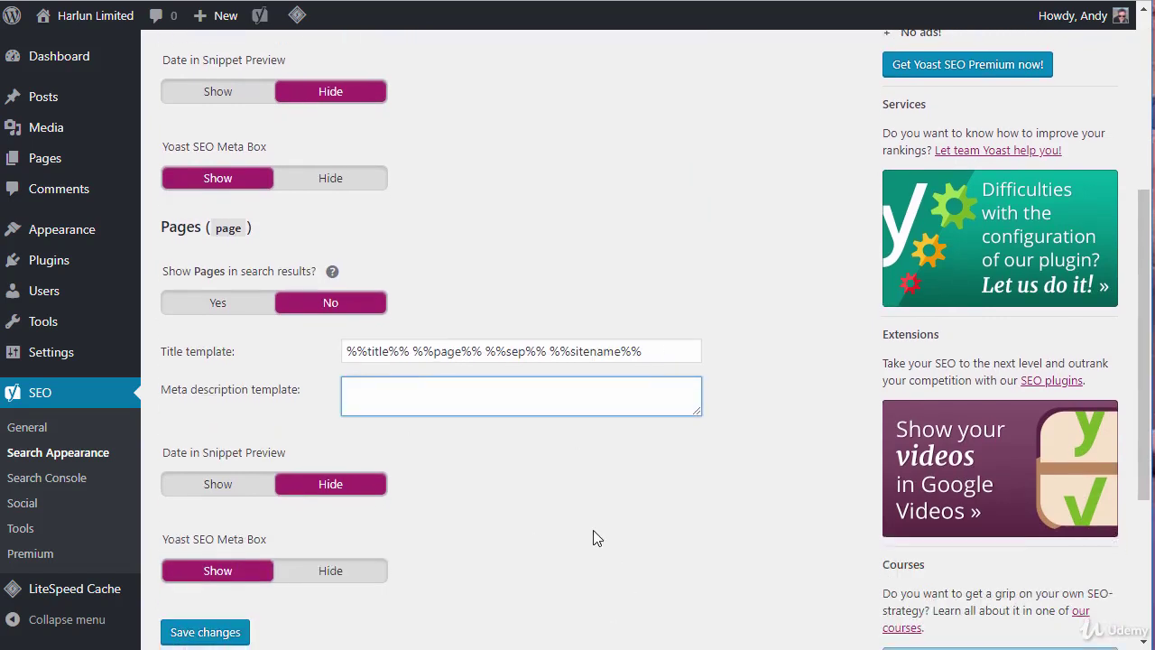
{"action": "scroll", "coordinate": [596, 537], "scroll_direction": "down", "scroll_amount": 1}
{"action": "left_click", "coordinate": [232, 544]}
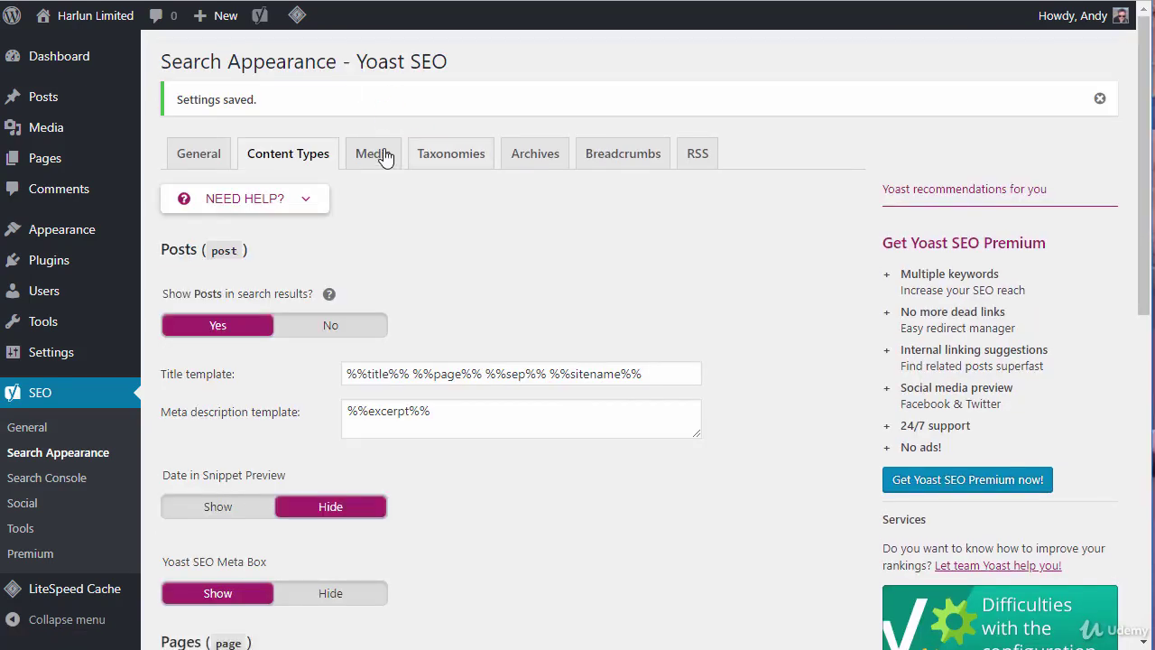
Step: Go past the Media settings to Taxonomies and examine the category, tag and format options
{"action": "left_click", "coordinate": [377, 155]}
{"action": "left_click", "coordinate": [451, 160]}
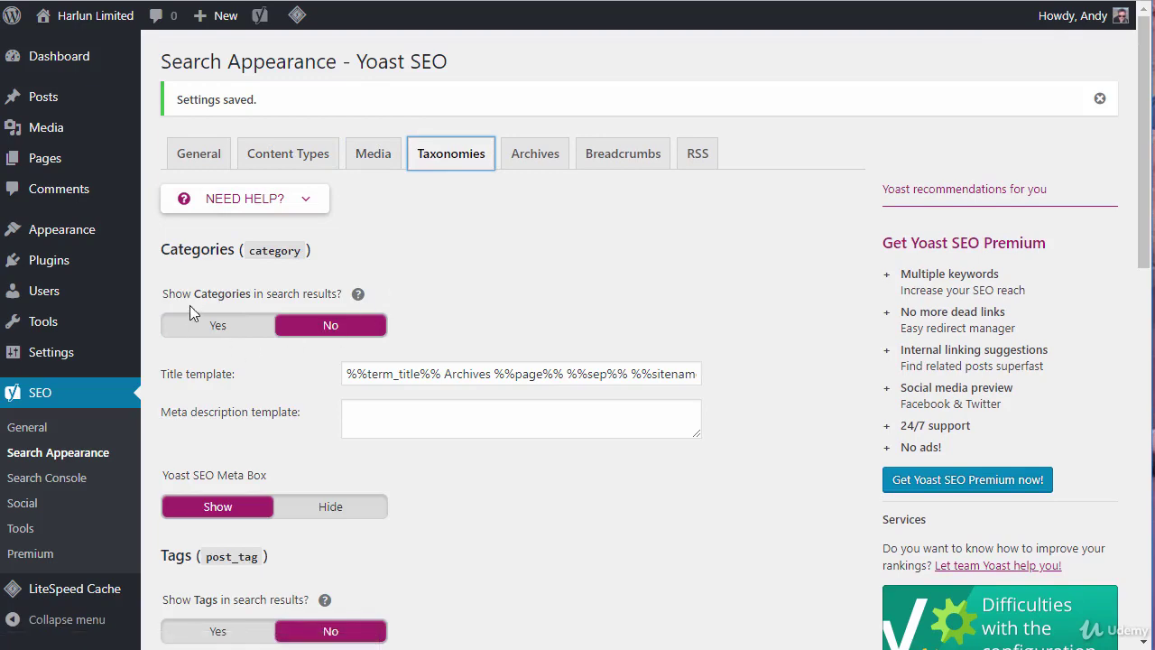
{"action": "right_click", "coordinate": [331, 327]}
{"action": "left_click", "coordinate": [249, 476]}
{"action": "scroll", "coordinate": [408, 484], "scroll_direction": "down", "scroll_amount": 3}
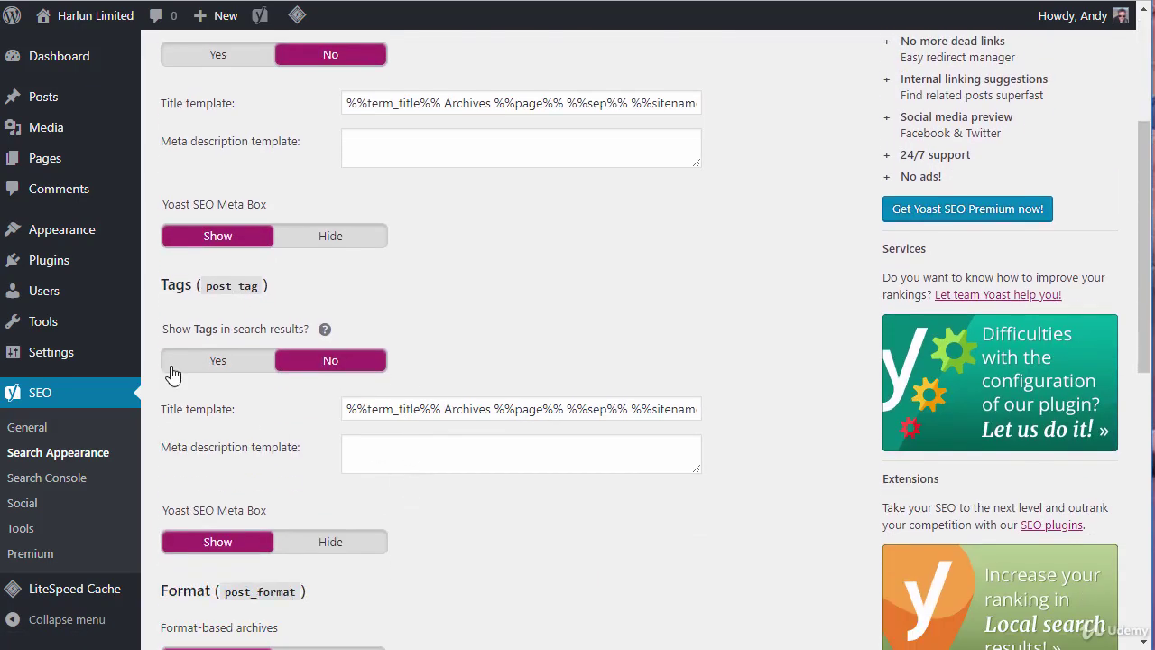
{"action": "scroll", "coordinate": [515, 472], "scroll_direction": "down", "scroll_amount": 4}
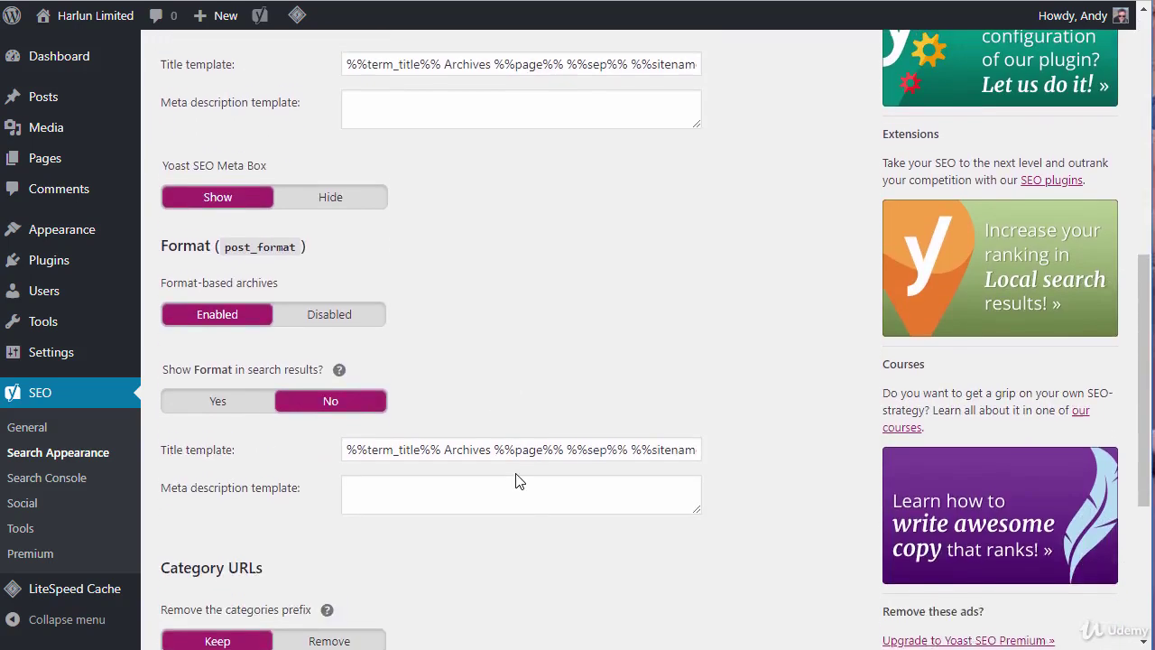
Step: Set both Categories and Tags to show in search results and save the taxonomy settings
{"action": "scroll", "coordinate": [519, 480], "scroll_direction": "up", "scroll_amount": 6}
{"action": "left_click", "coordinate": [201, 234]}
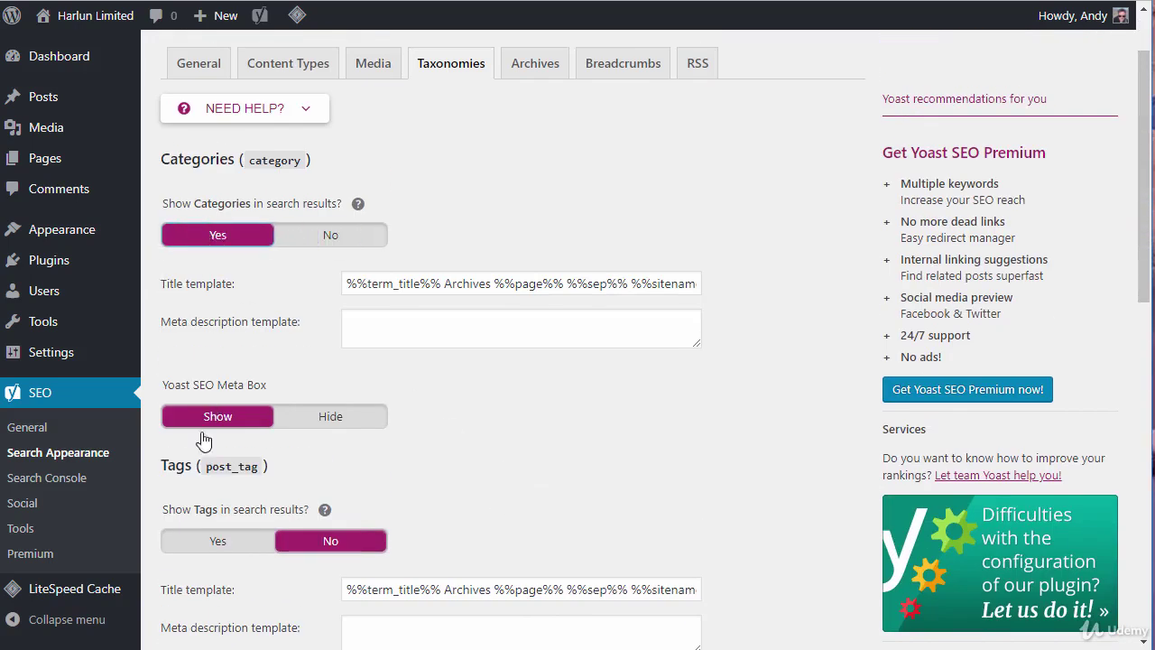
{"action": "left_click", "coordinate": [192, 542]}
{"action": "scroll", "coordinate": [804, 359], "scroll_direction": "down", "scroll_amount": 2}
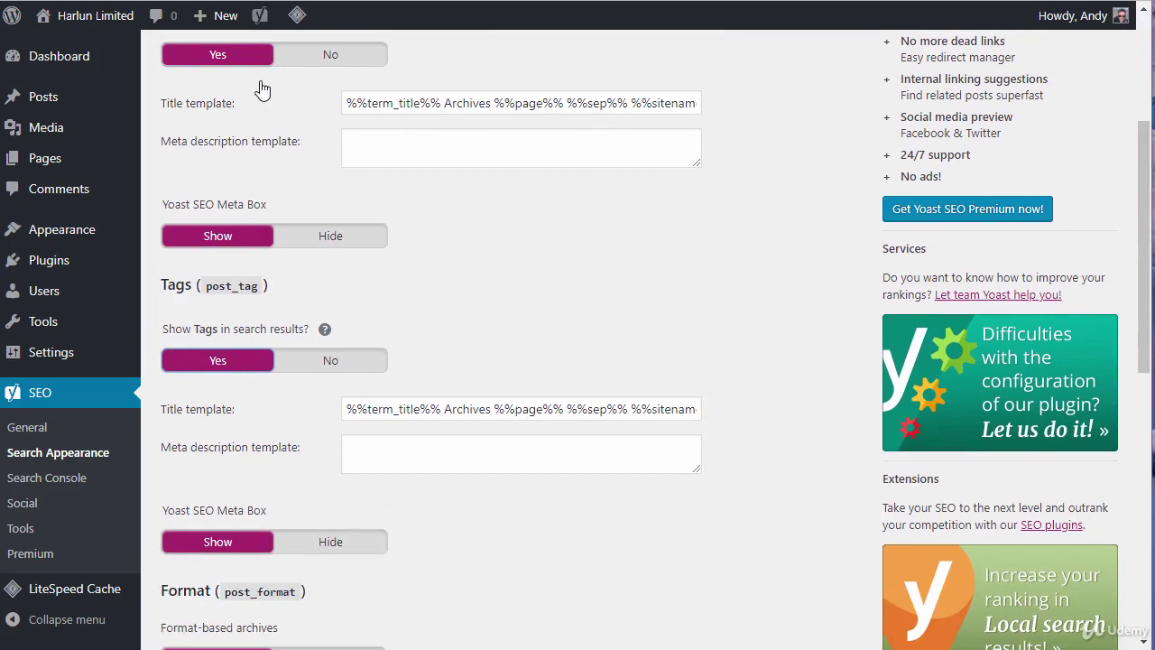
{"action": "scroll", "coordinate": [748, 283], "scroll_direction": "down", "scroll_amount": 4}
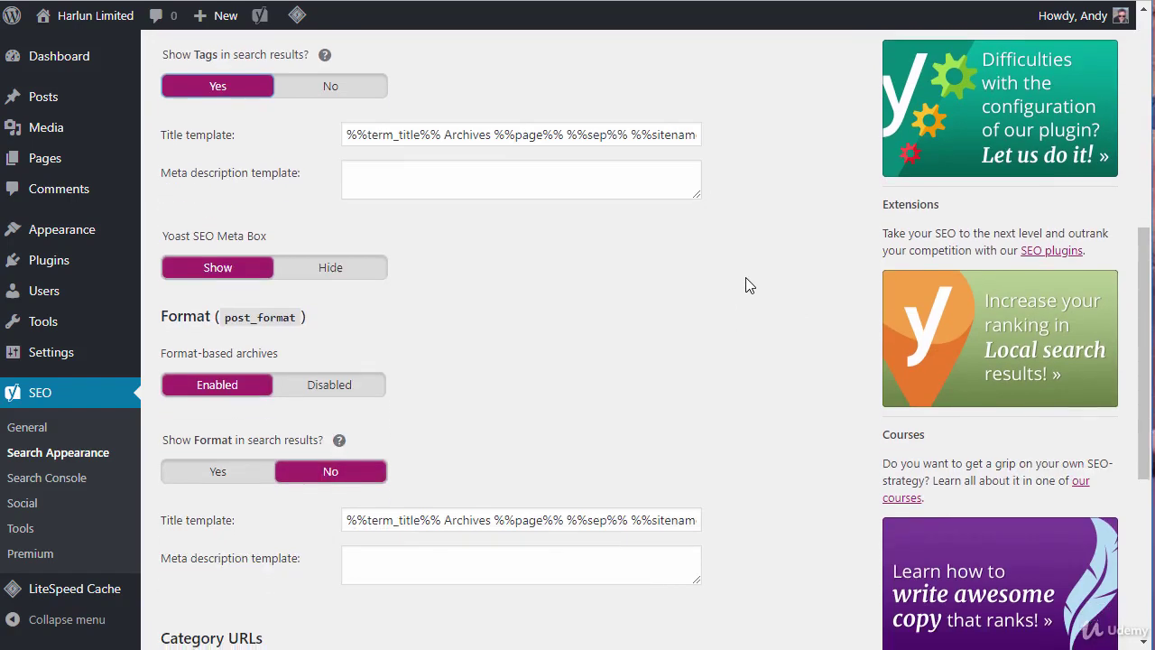
{"action": "scroll", "coordinate": [748, 285], "scroll_direction": "down", "scroll_amount": 3}
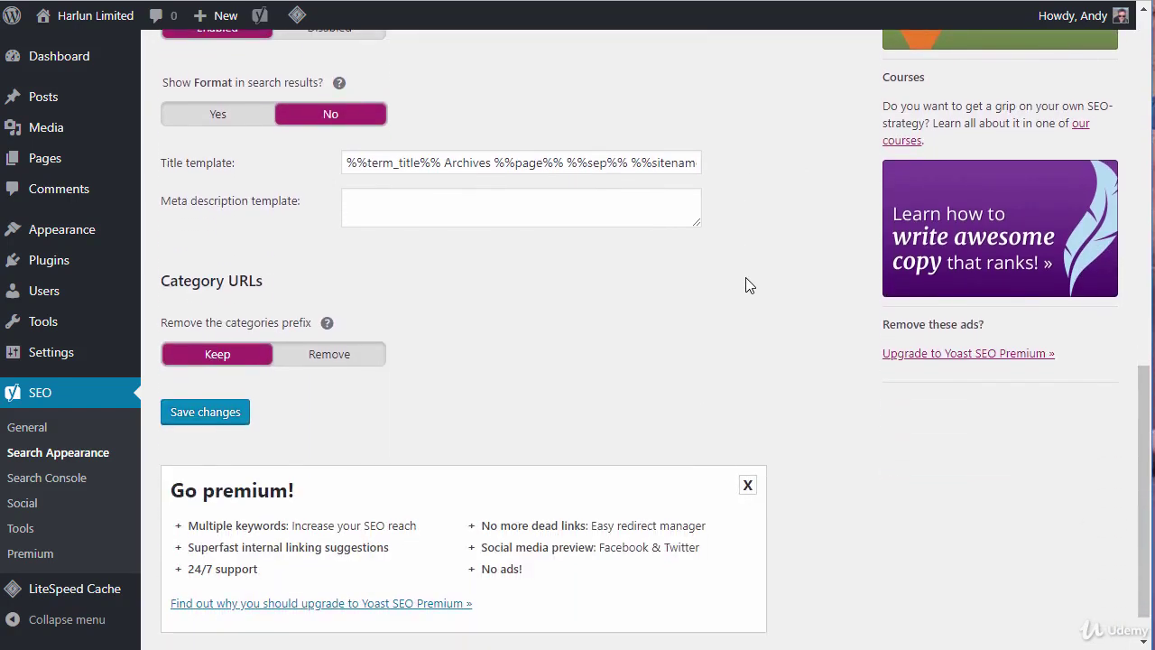
{"action": "left_click", "coordinate": [208, 411]}
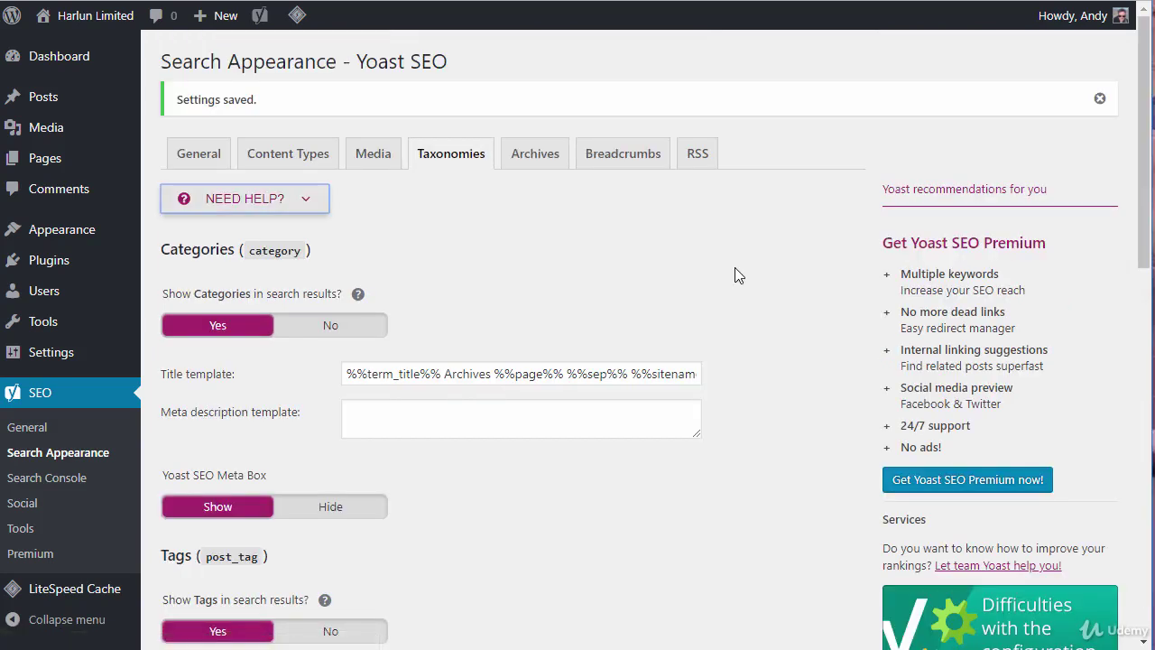
{"action": "left_click", "coordinate": [357, 413]}
{"action": "scroll", "coordinate": [431, 363], "scroll_direction": "down", "scroll_amount": 3}
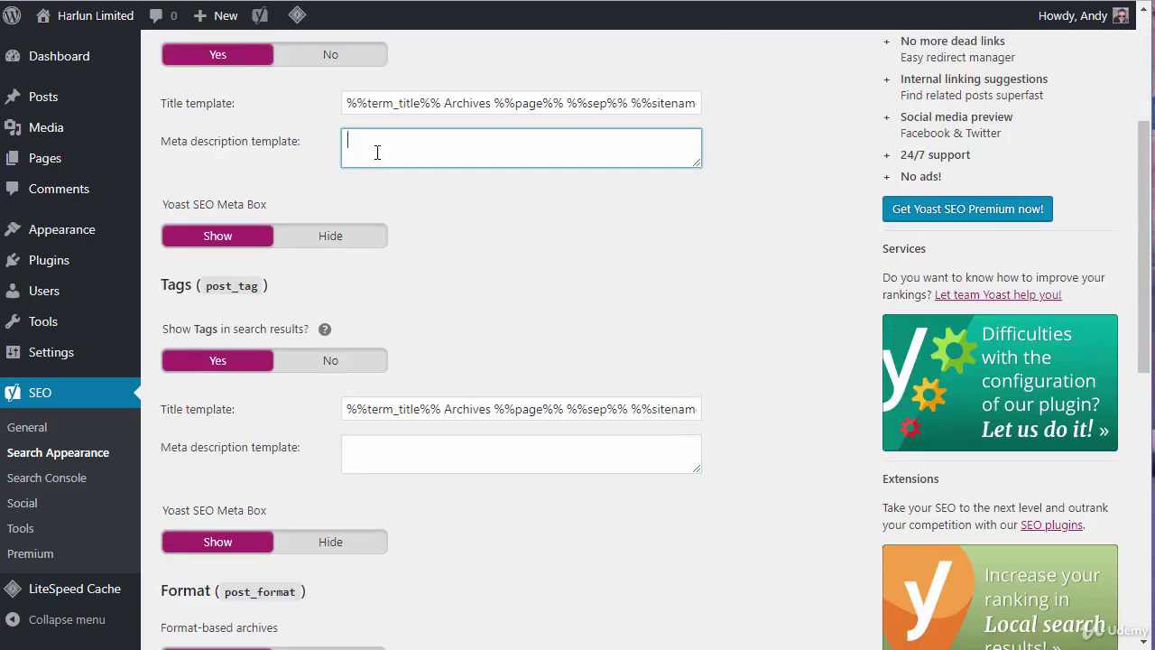
{"action": "key", "text": "ctrl+v"}
{"action": "key", "text": "BackSpace"}
{"action": "key", "text": "BackSpace"}
{"action": "key", "text": "BackSpace"}
{"action": "key", "text": "BackSpace"}
{"action": "key", "text": "BackSpace"}
Step: Look up the %%category_description%% and %%tag_description%% variables in the Taxonomies template variable help, and close the help section
{"action": "scroll", "coordinate": [377, 152], "scroll_direction": "up", "scroll_amount": 3}
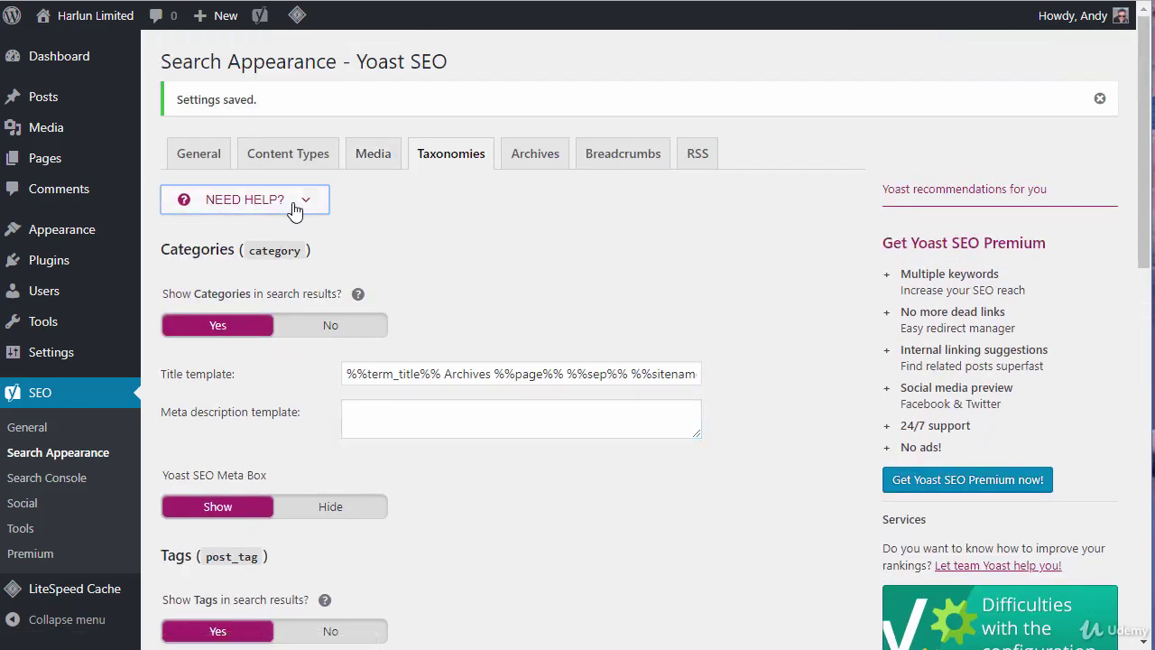
{"action": "left_click", "coordinate": [294, 201]}
{"action": "left_click", "coordinate": [946, 266]}
{"action": "scroll", "coordinate": [676, 278], "scroll_direction": "down", "scroll_amount": 3}
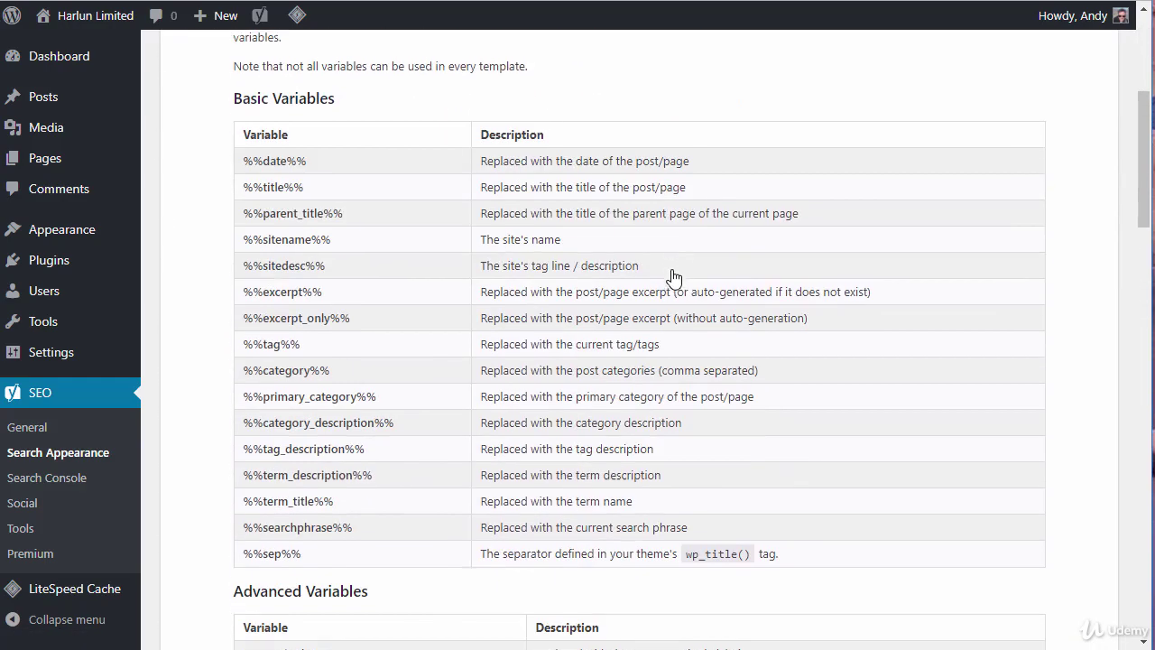
{"action": "left_click_drag", "start_coordinate": [241, 422], "coordinate": [397, 413]}
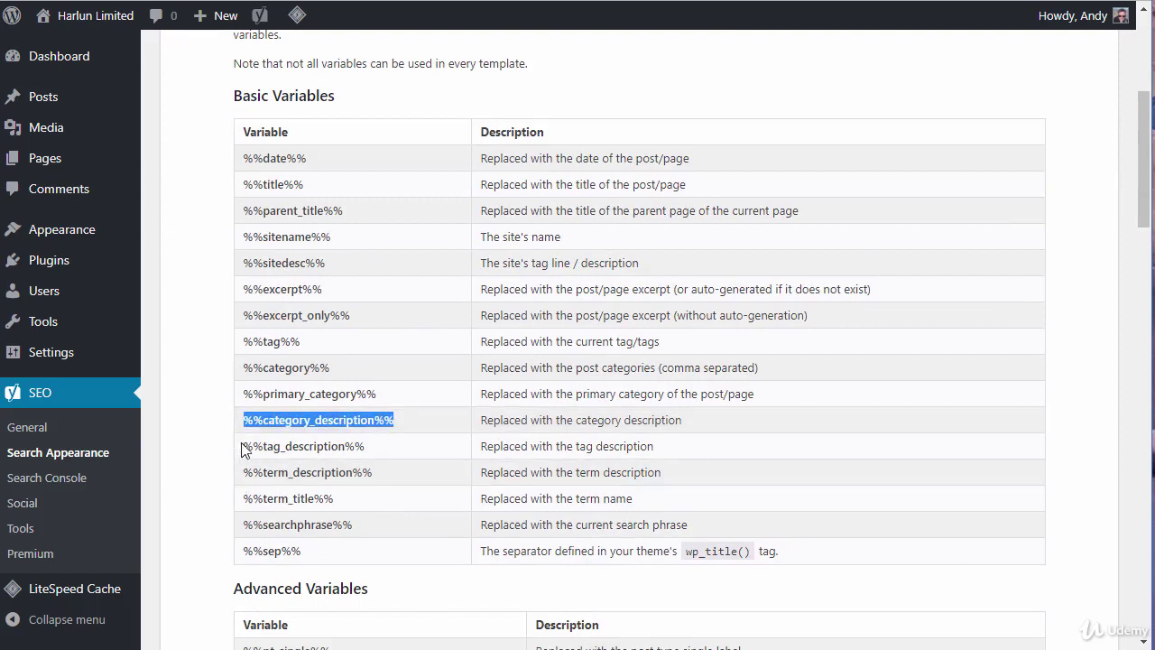
{"action": "left_click_drag", "start_coordinate": [243, 447], "coordinate": [375, 443]}
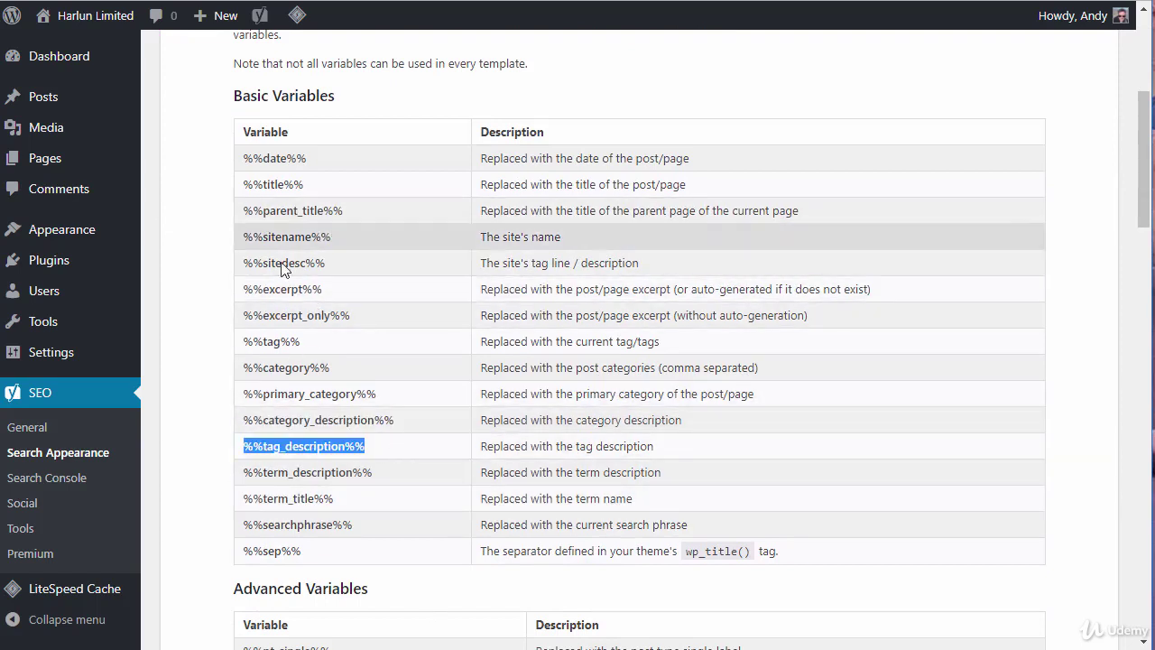
{"action": "scroll", "coordinate": [665, 335], "scroll_direction": "down", "scroll_amount": 4}
{"action": "scroll", "coordinate": [665, 330], "scroll_direction": "up", "scroll_amount": 8}
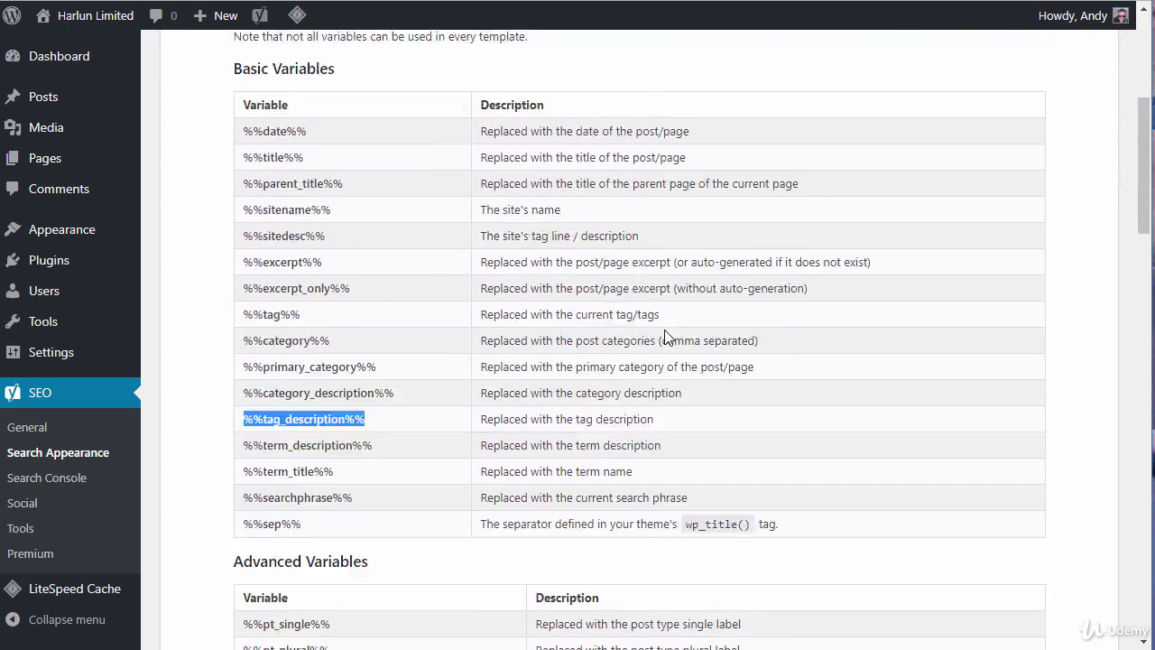
{"action": "left_click", "coordinate": [280, 200]}
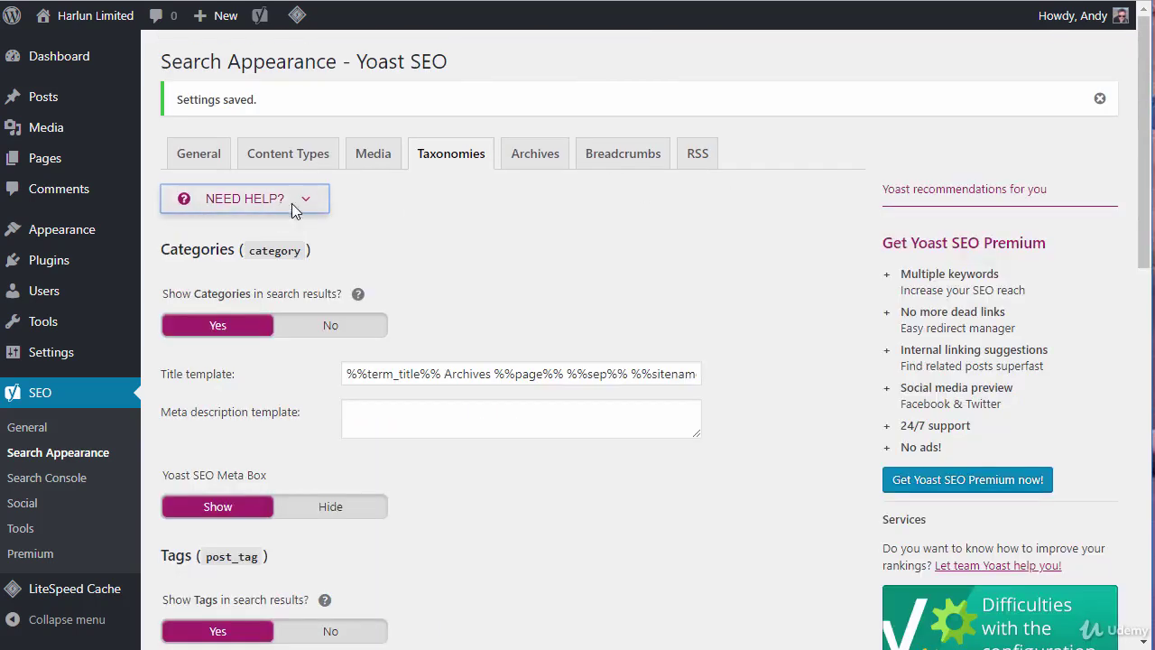
Step: Compare the Posts templates under Content Types with the title and meta description templates for Categories and Tags
{"action": "scroll", "coordinate": [582, 273], "scroll_direction": "down", "scroll_amount": 2}
{"action": "scroll", "coordinate": [582, 273], "scroll_direction": "up", "scroll_amount": 1}
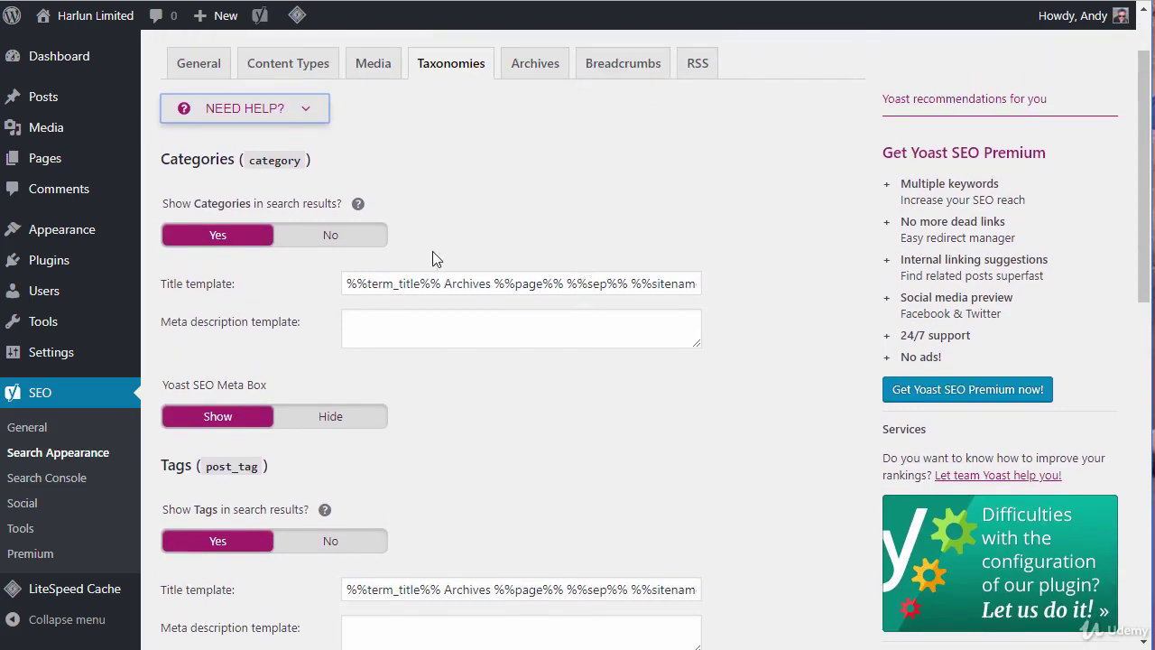
{"action": "left_click", "coordinate": [279, 68]}
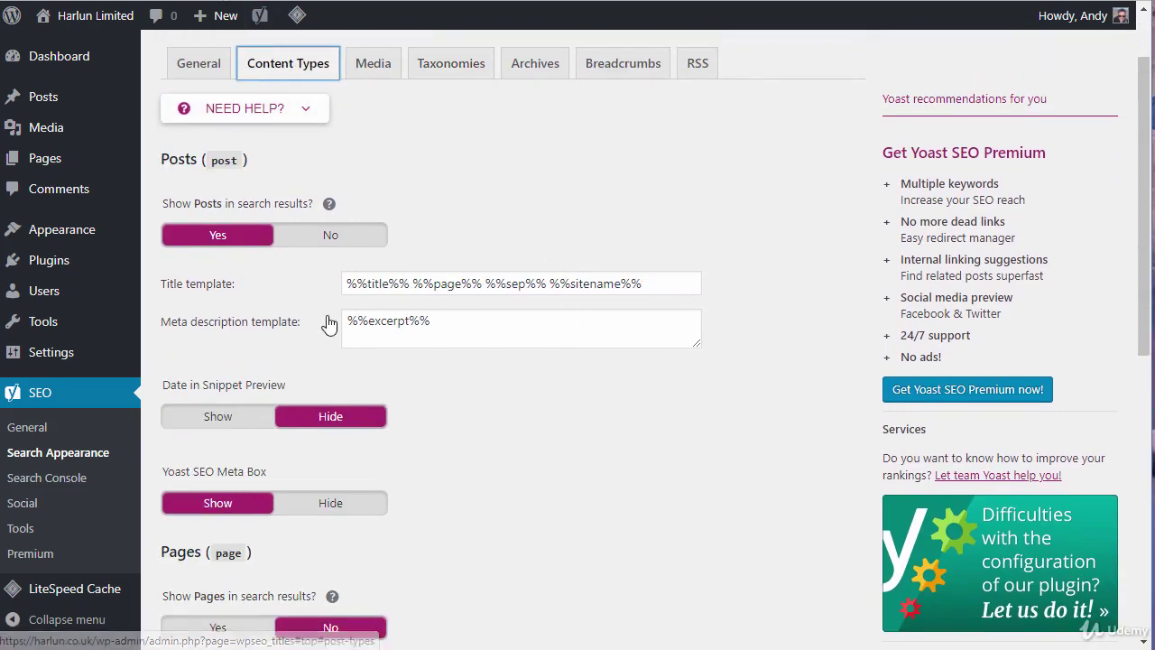
{"action": "scroll", "coordinate": [399, 232], "scroll_direction": "down", "scroll_amount": 2}
{"action": "scroll", "coordinate": [397, 216], "scroll_direction": "up", "scroll_amount": 3}
{"action": "scroll", "coordinate": [394, 201], "scroll_direction": "up", "scroll_amount": 1}
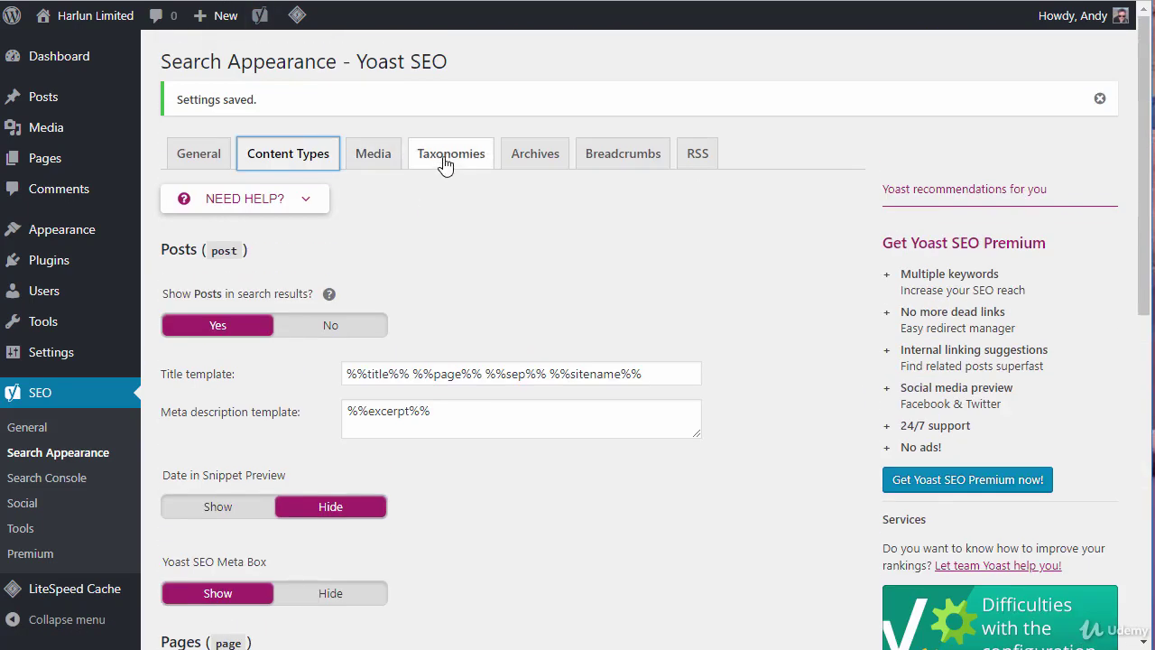
{"action": "left_click", "coordinate": [451, 153]}
{"action": "scroll", "coordinate": [748, 263], "scroll_direction": "down", "scroll_amount": 3}
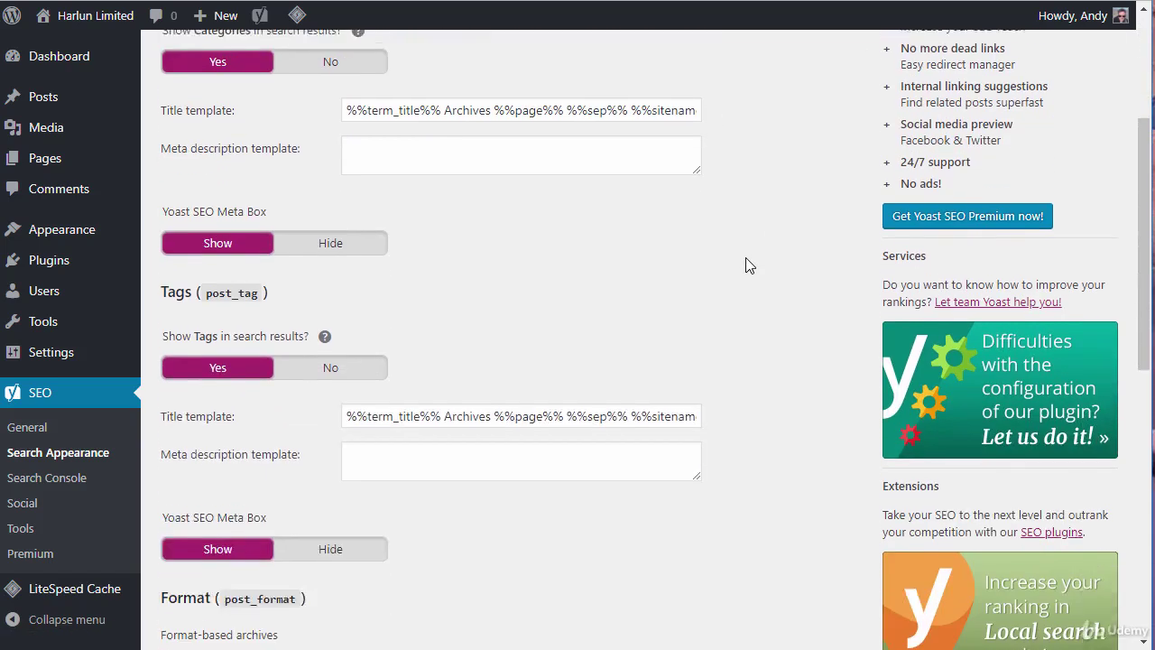
{"action": "scroll", "coordinate": [747, 263], "scroll_direction": "up", "scroll_amount": 1}
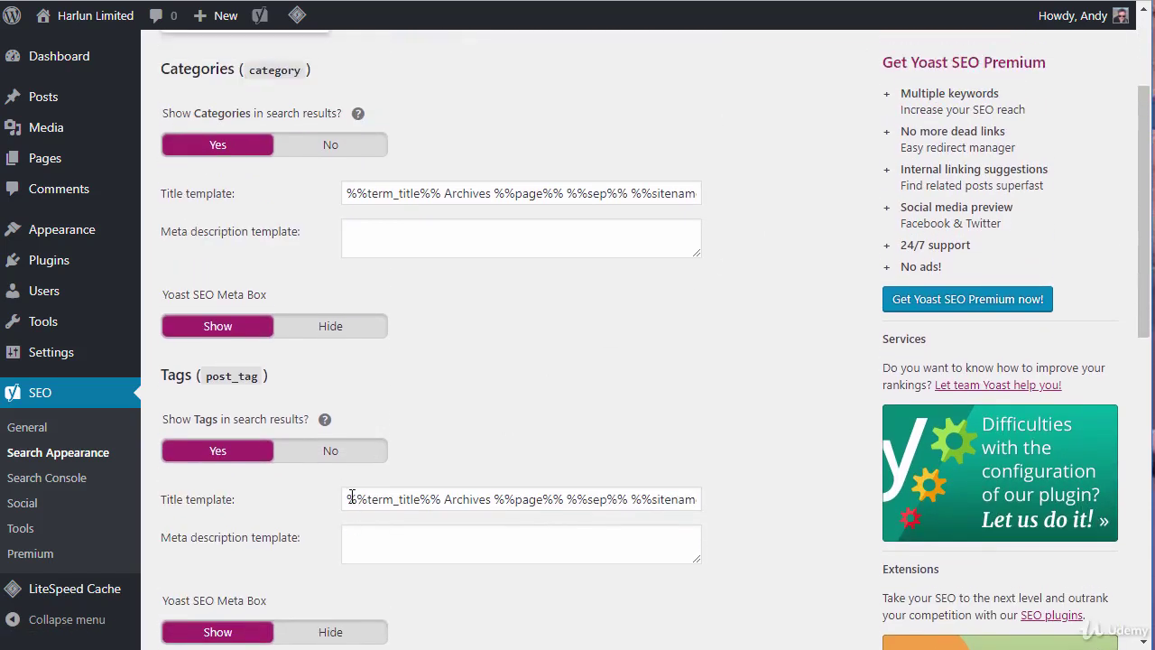
{"action": "left_click_drag", "start_coordinate": [351, 499], "coordinate": [796, 500]}
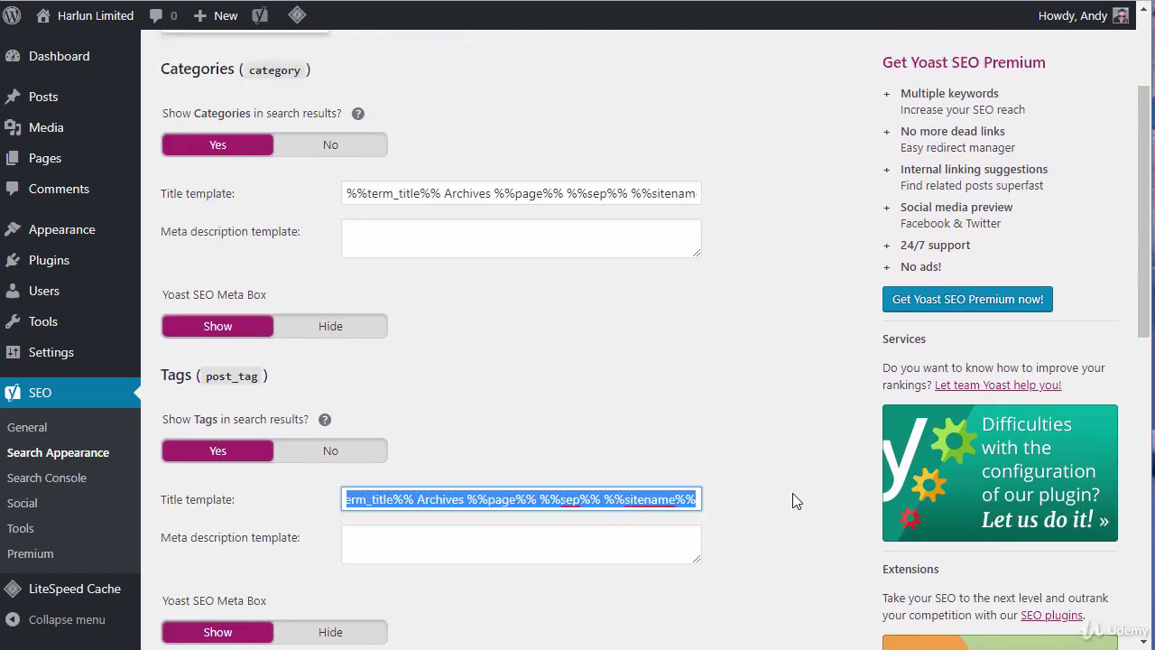
{"action": "left_click", "coordinate": [503, 512]}
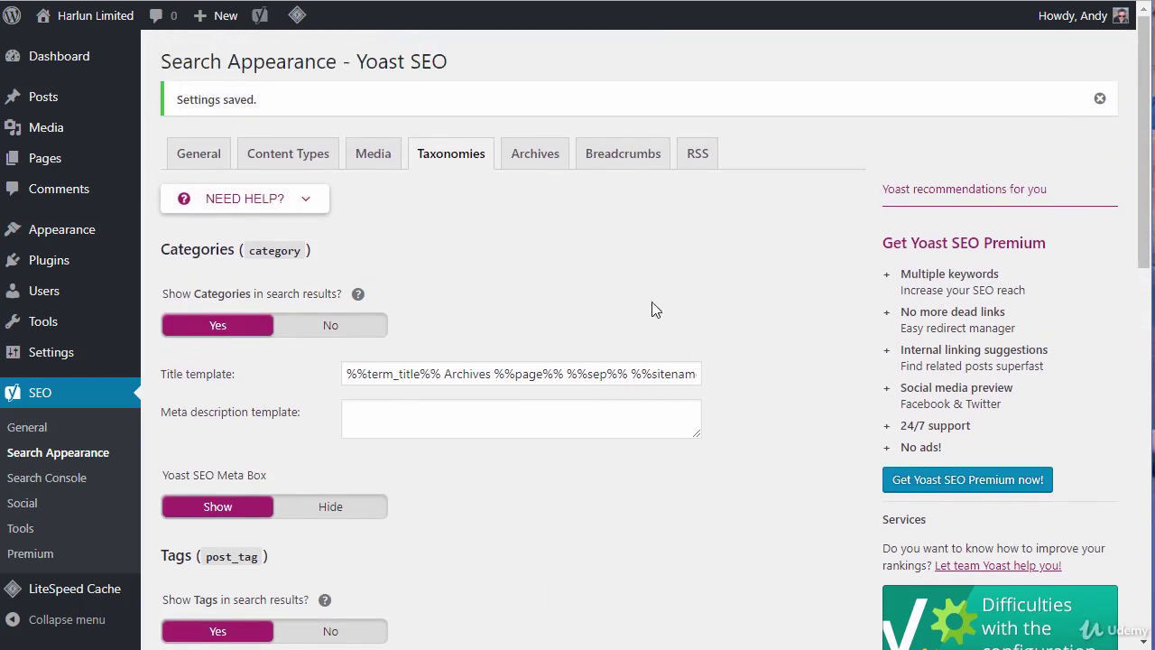
Step: Disable the date archives in the Archives settings and save the changes
{"action": "left_click", "coordinate": [541, 162]}
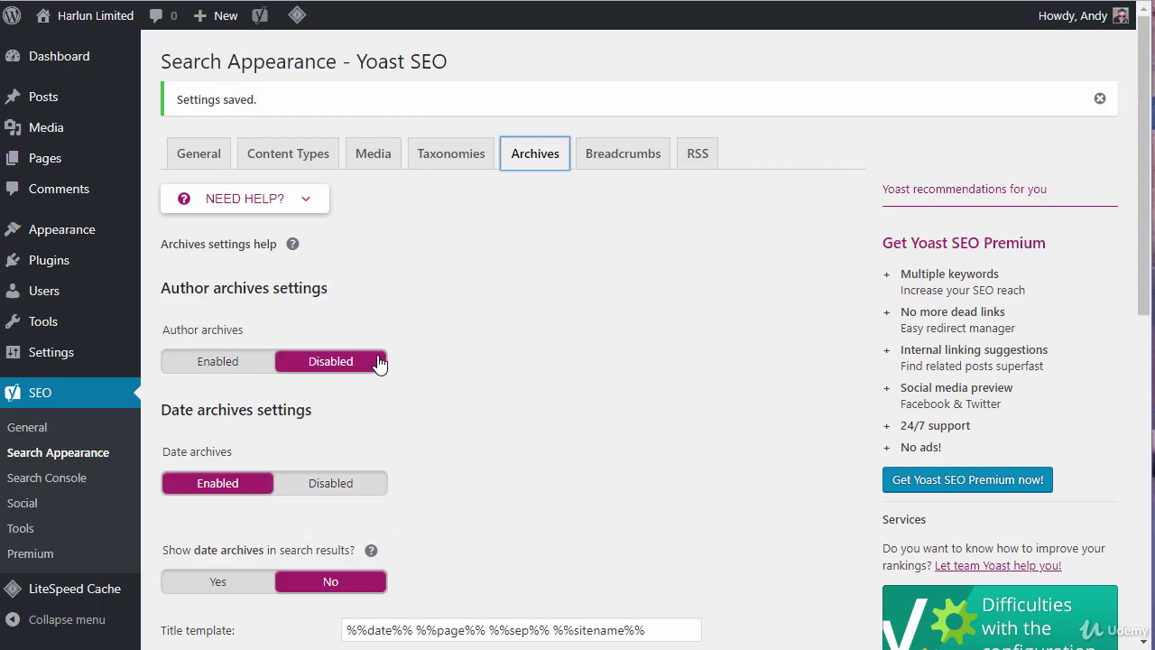
{"action": "scroll", "coordinate": [462, 379], "scroll_direction": "down", "scroll_amount": 1}
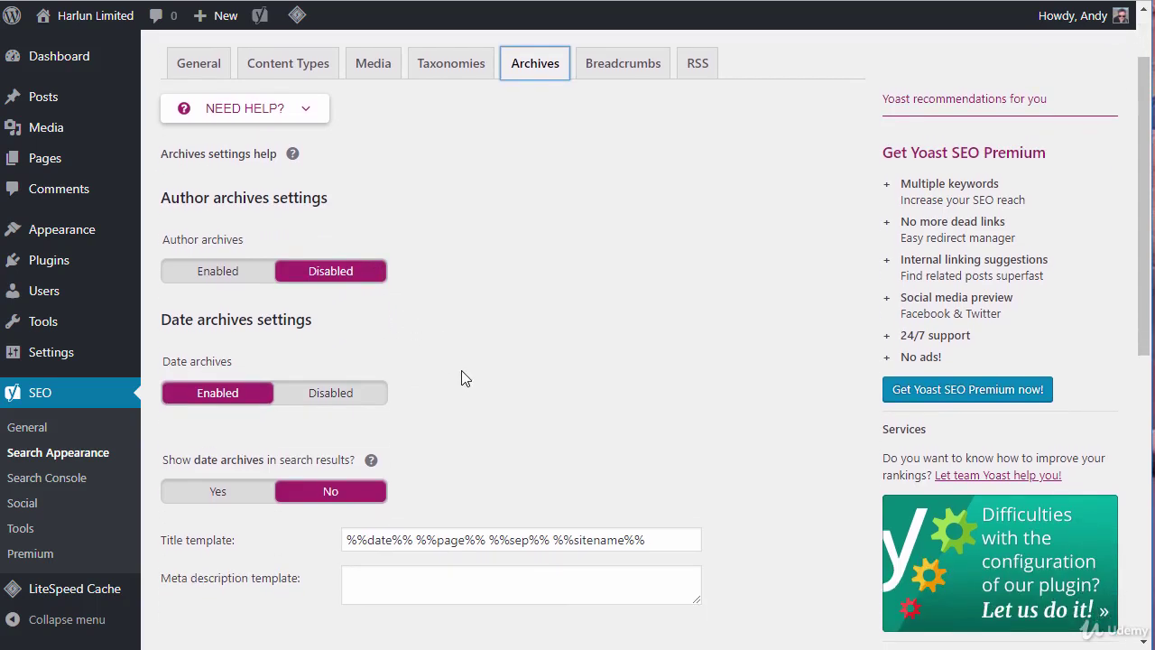
{"action": "left_click", "coordinate": [328, 393]}
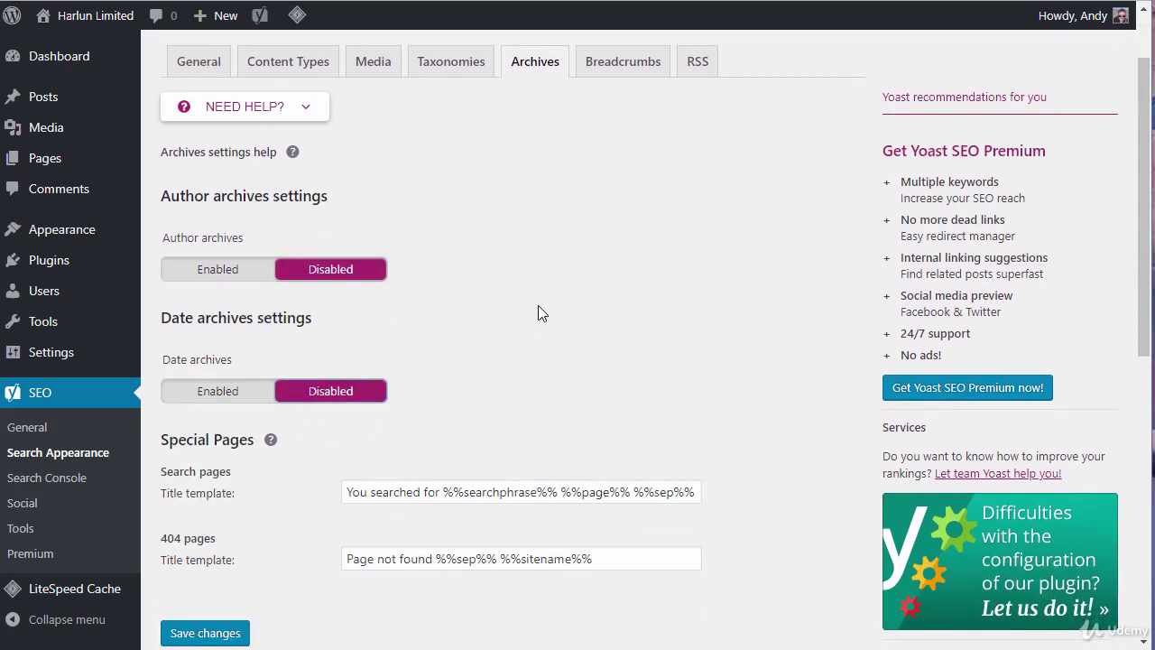
{"action": "scroll", "coordinate": [538, 312], "scroll_direction": "down", "scroll_amount": 3}
{"action": "left_click", "coordinate": [199, 368]}
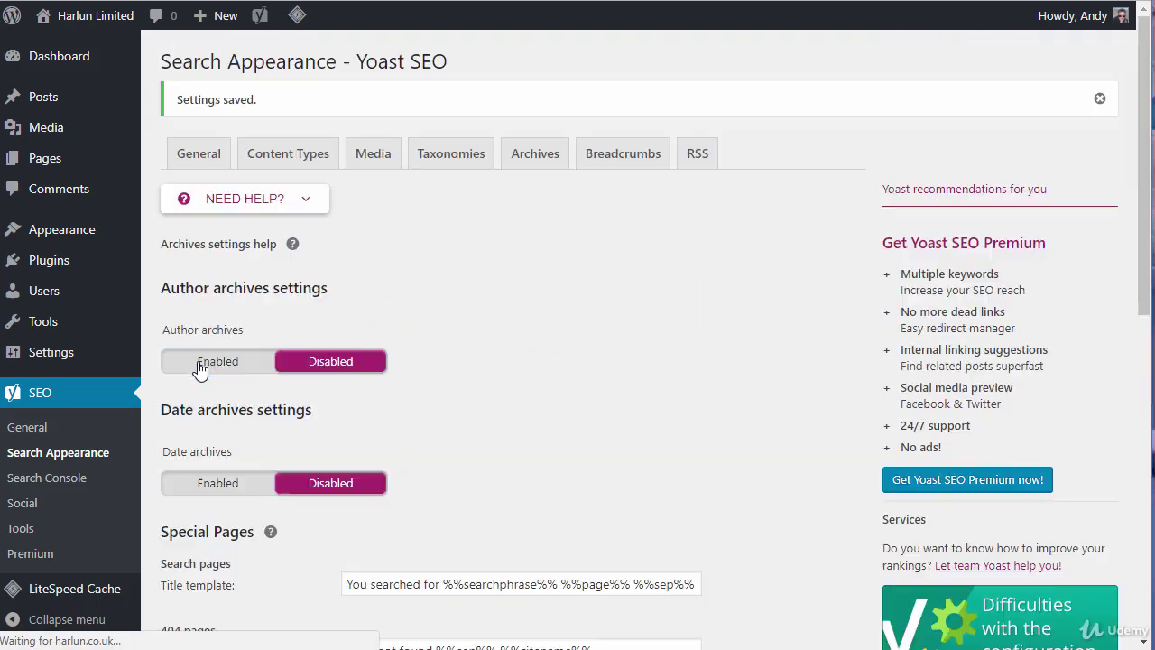
Step: Examine the Breadcrumbs settings and the RSS feed settings, including the %%POSTLINK%% and %%BLOGLINK%% variables placed after each post
{"action": "left_click", "coordinate": [632, 162]}
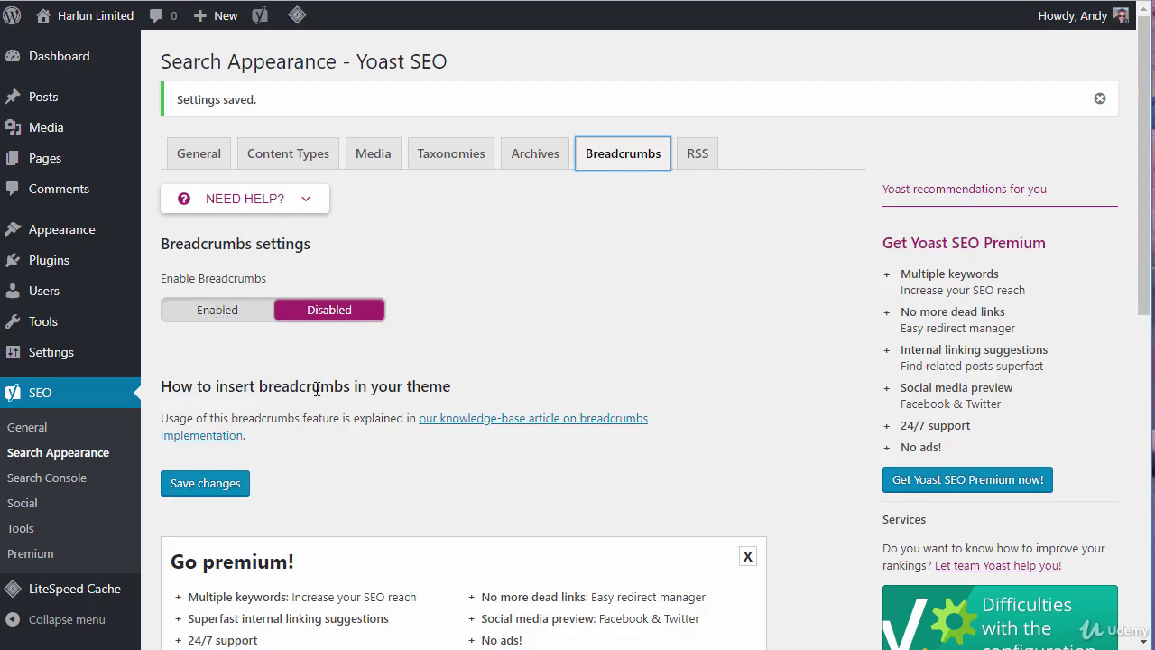
{"action": "left_click", "coordinate": [695, 161]}
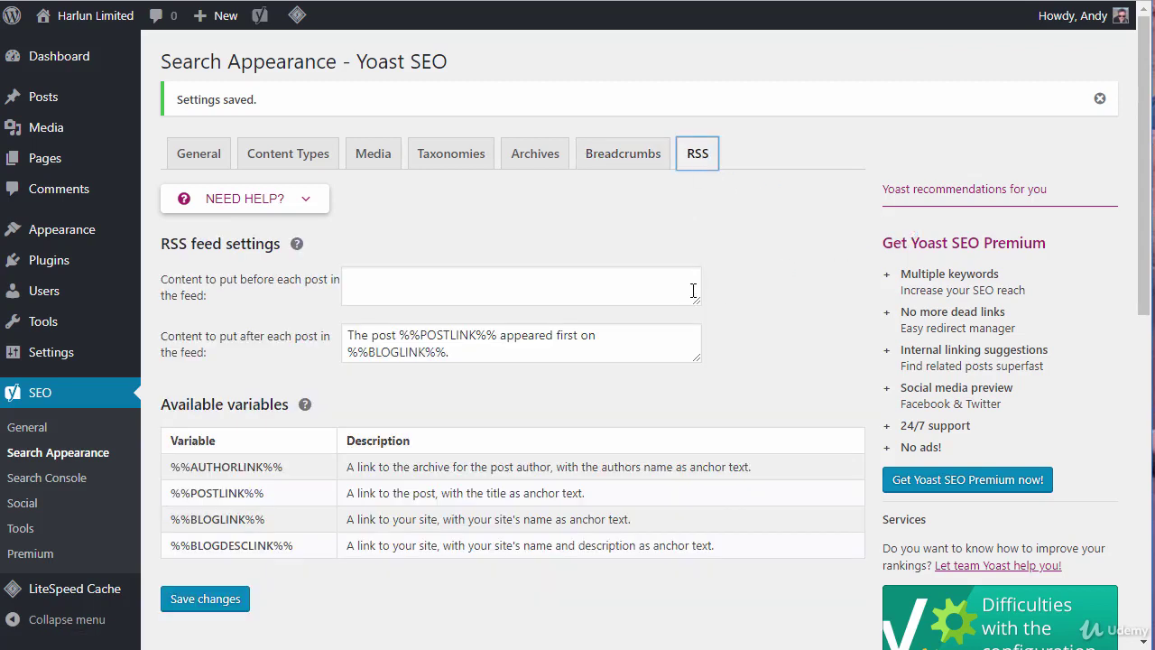
{"action": "left_click", "coordinate": [488, 287]}
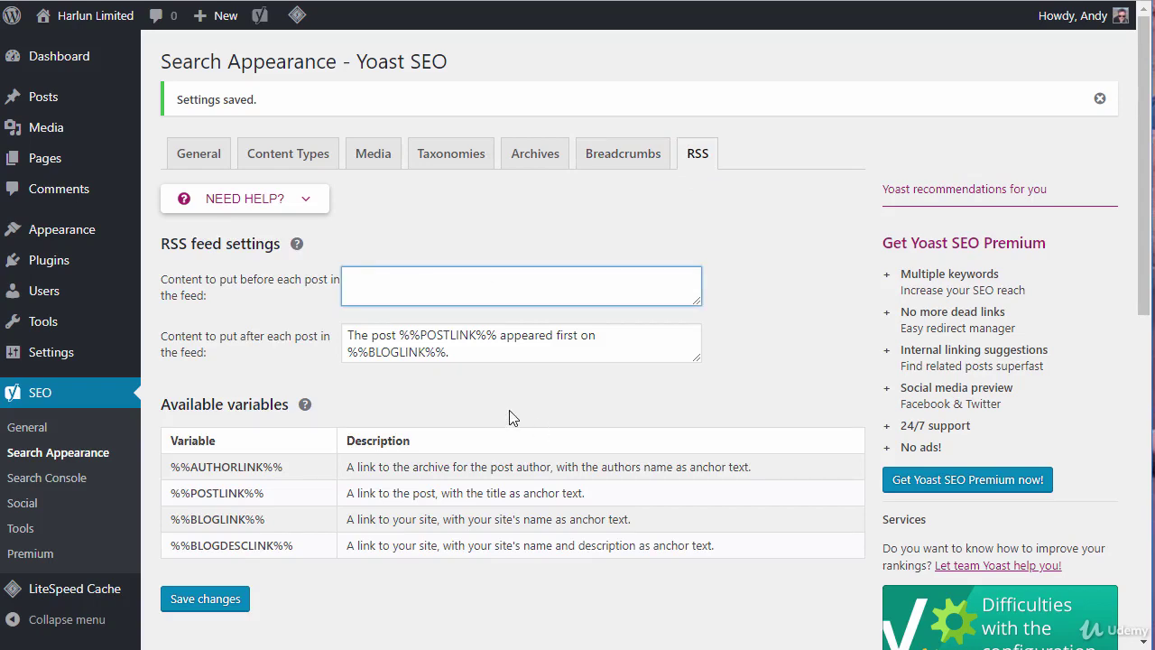
{"action": "scroll", "coordinate": [731, 386], "scroll_direction": "down", "scroll_amount": 2}
{"action": "scroll", "coordinate": [730, 386], "scroll_direction": "up", "scroll_amount": 1}
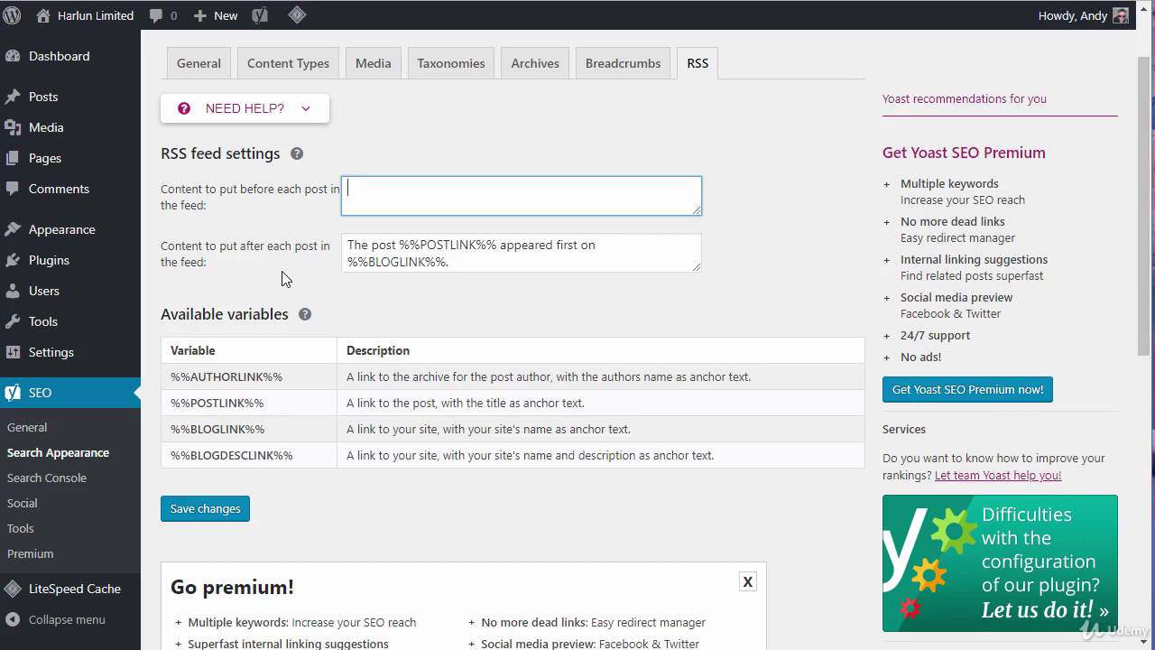
{"action": "left_click_drag", "start_coordinate": [399, 245], "coordinate": [493, 237]}
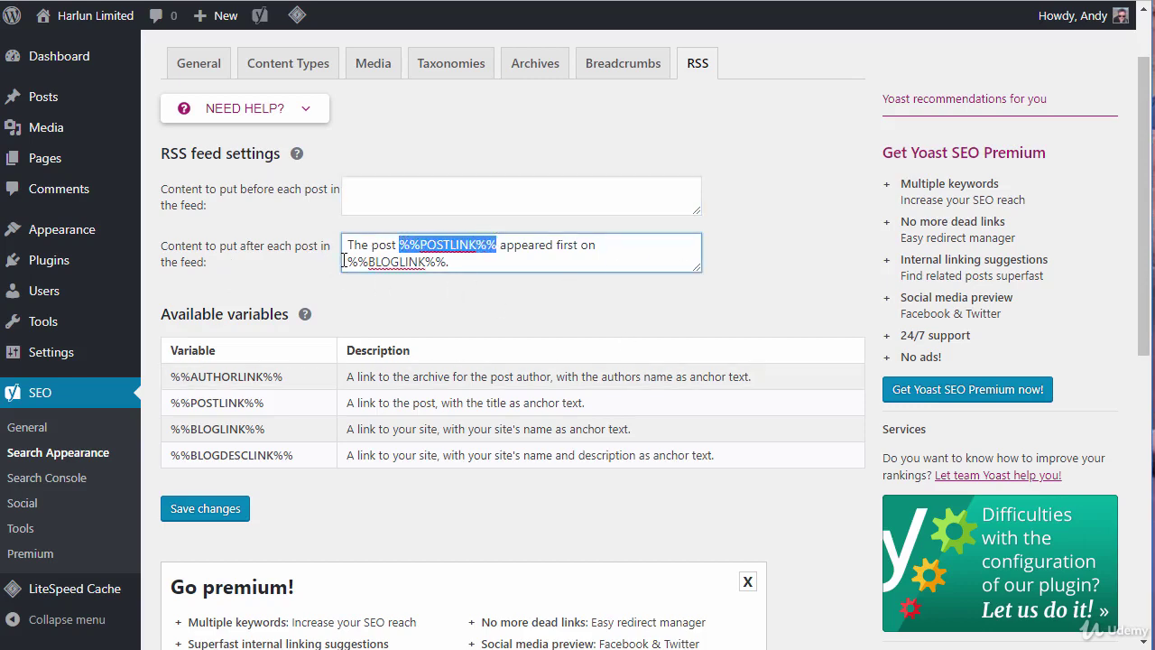
{"action": "left_click_drag", "start_coordinate": [343, 260], "coordinate": [456, 266]}
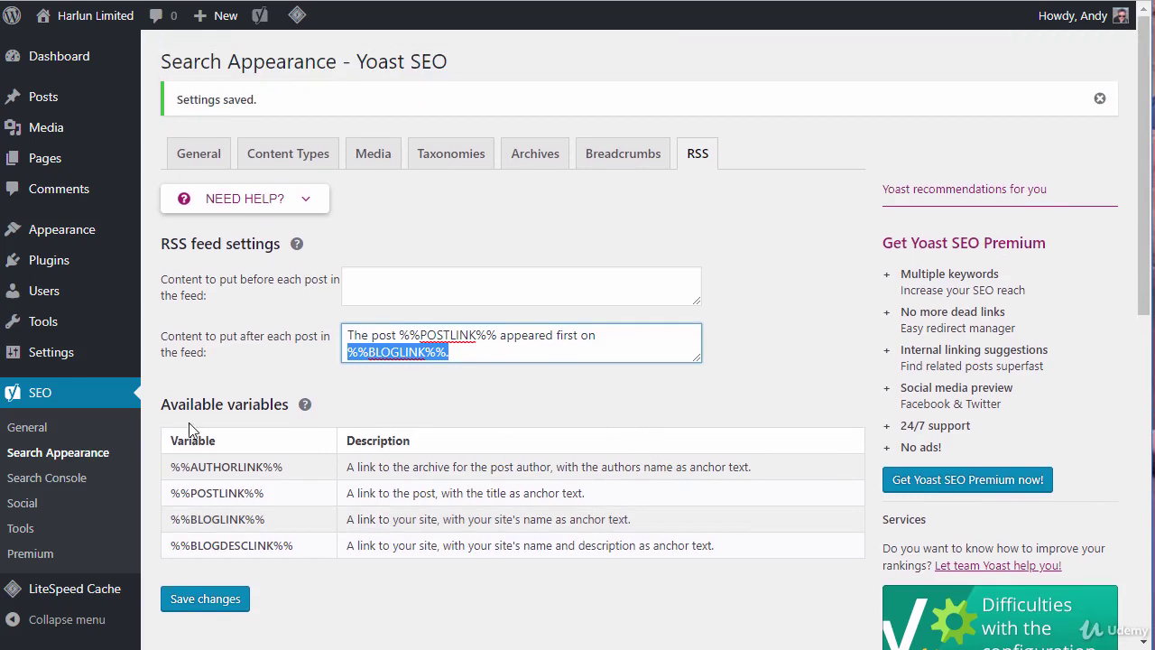
Step: Review Yoast's Search Console authorization page, social profile fields and built-in tools, including the bulk editor for titles
{"action": "left_click", "coordinate": [73, 459]}
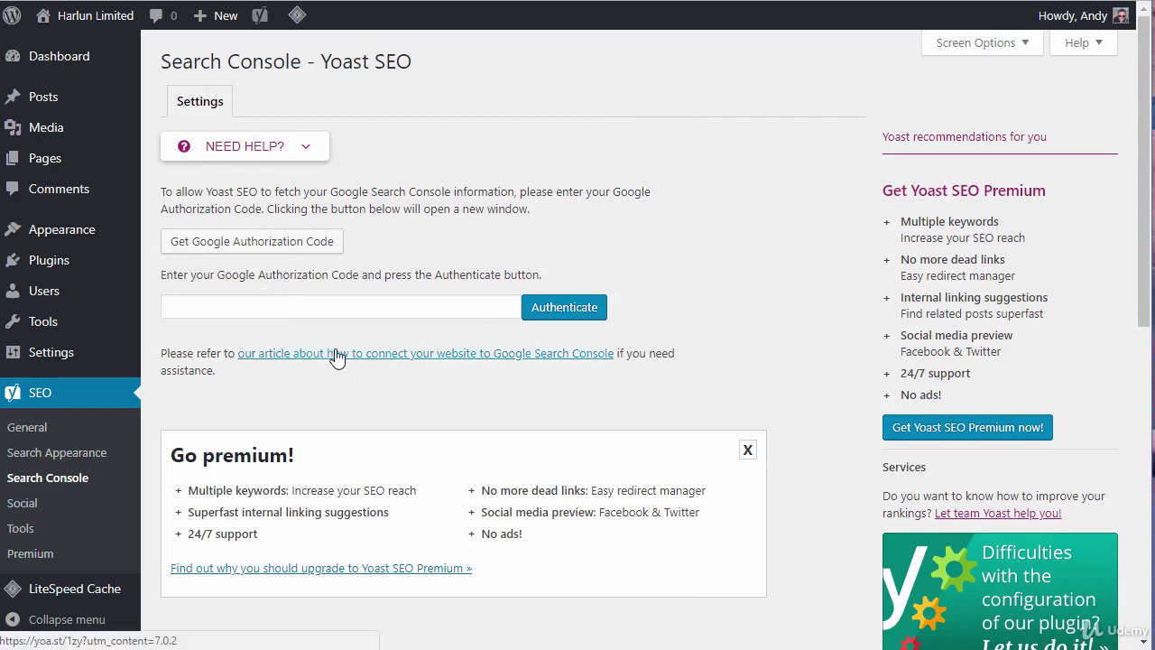
{"action": "left_click", "coordinate": [325, 308]}
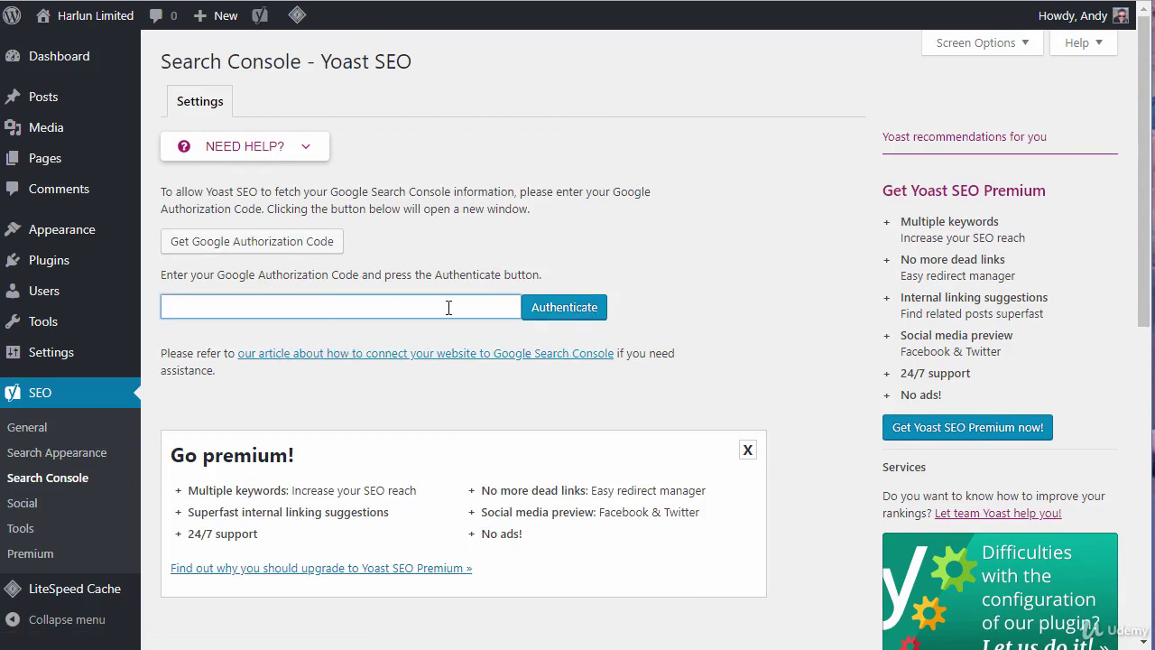
{"action": "left_click", "coordinate": [27, 511]}
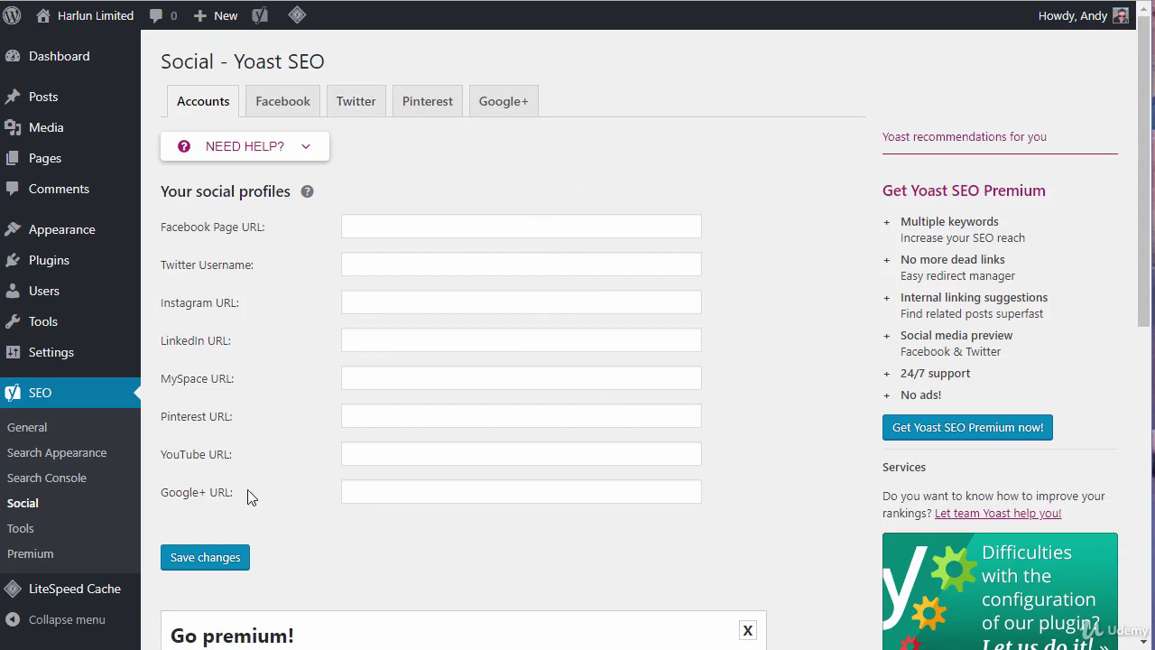
{"action": "left_click", "coordinate": [28, 535]}
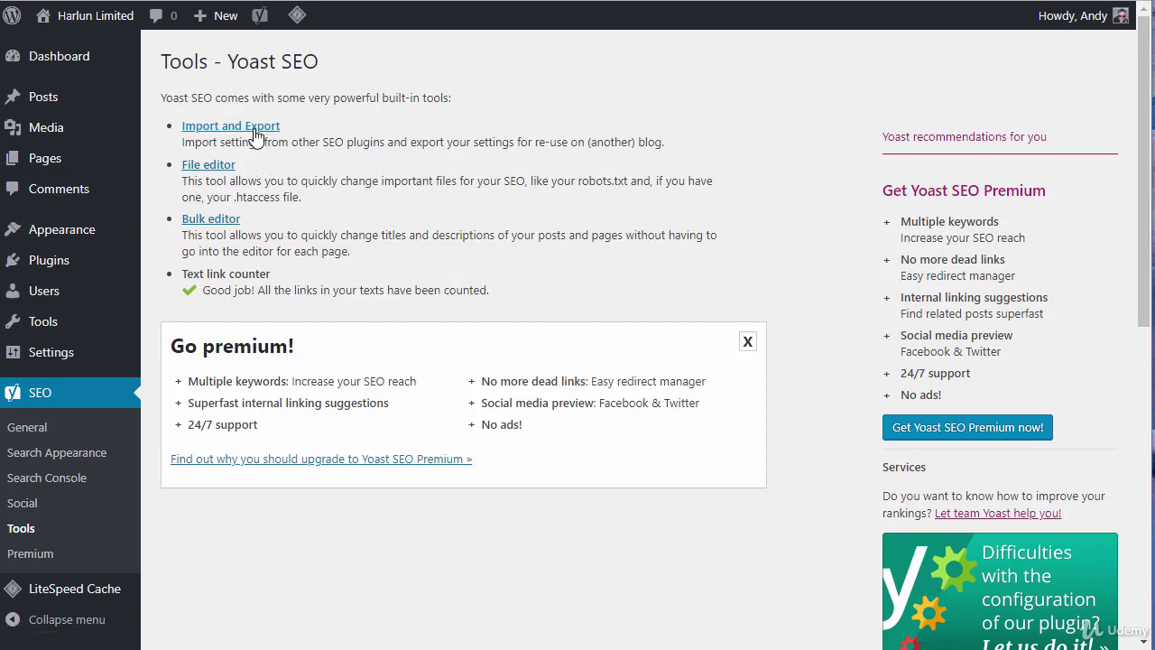
{"action": "left_click", "coordinate": [212, 220]}
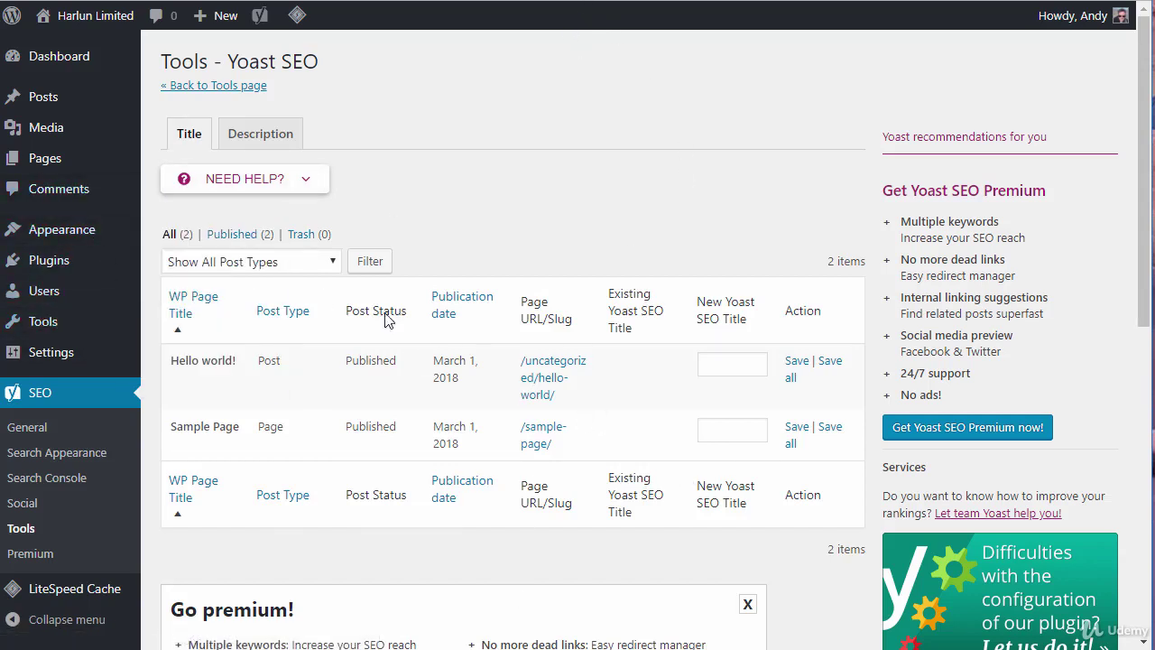
Step: Check the Yoast General dashboard for problems and notifications, and examine the feature toggles, including XML Sitemaps
{"action": "left_click", "coordinate": [27, 428]}
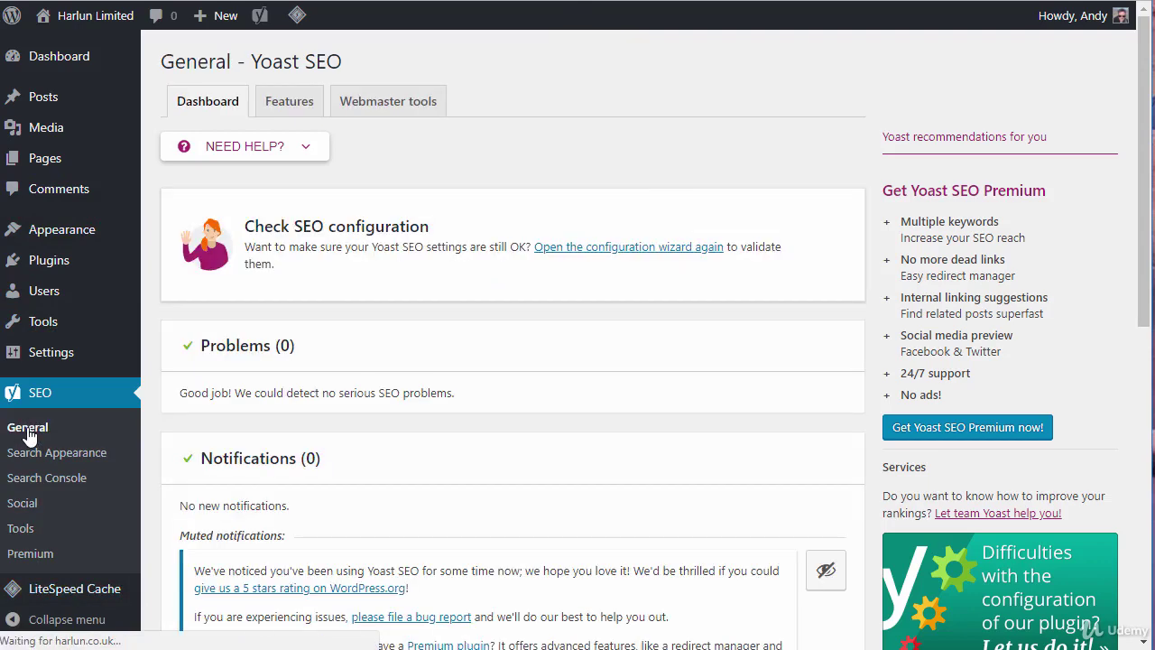
{"action": "scroll", "coordinate": [533, 322], "scroll_direction": "down", "scroll_amount": 4}
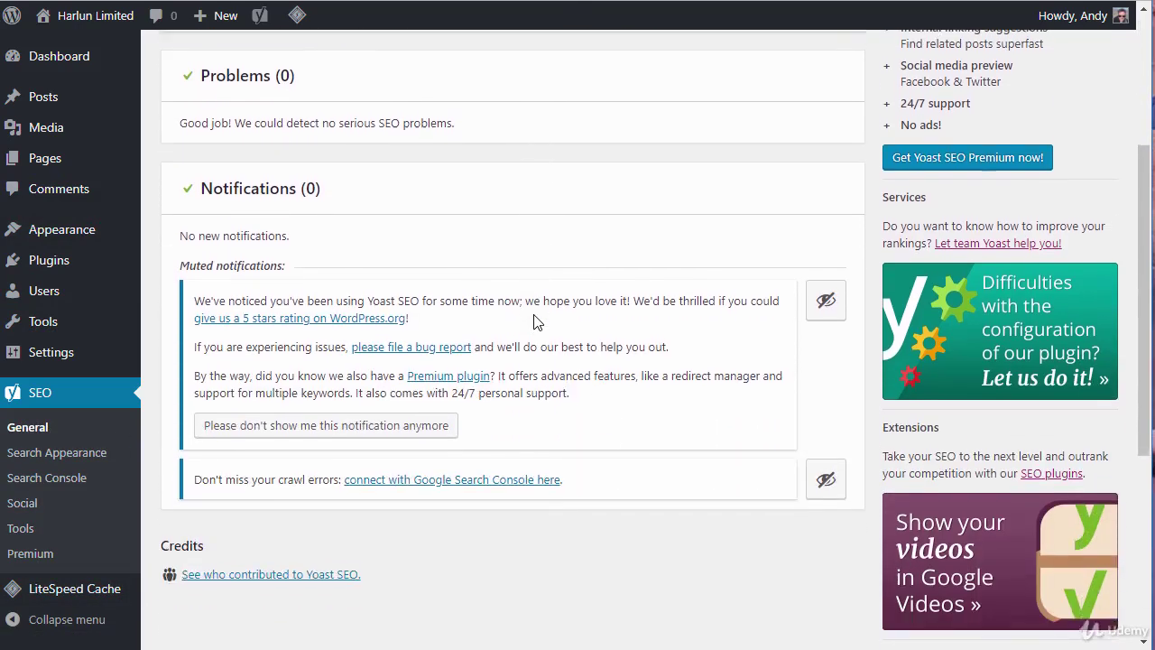
{"action": "scroll", "coordinate": [533, 322], "scroll_direction": "up", "scroll_amount": 4}
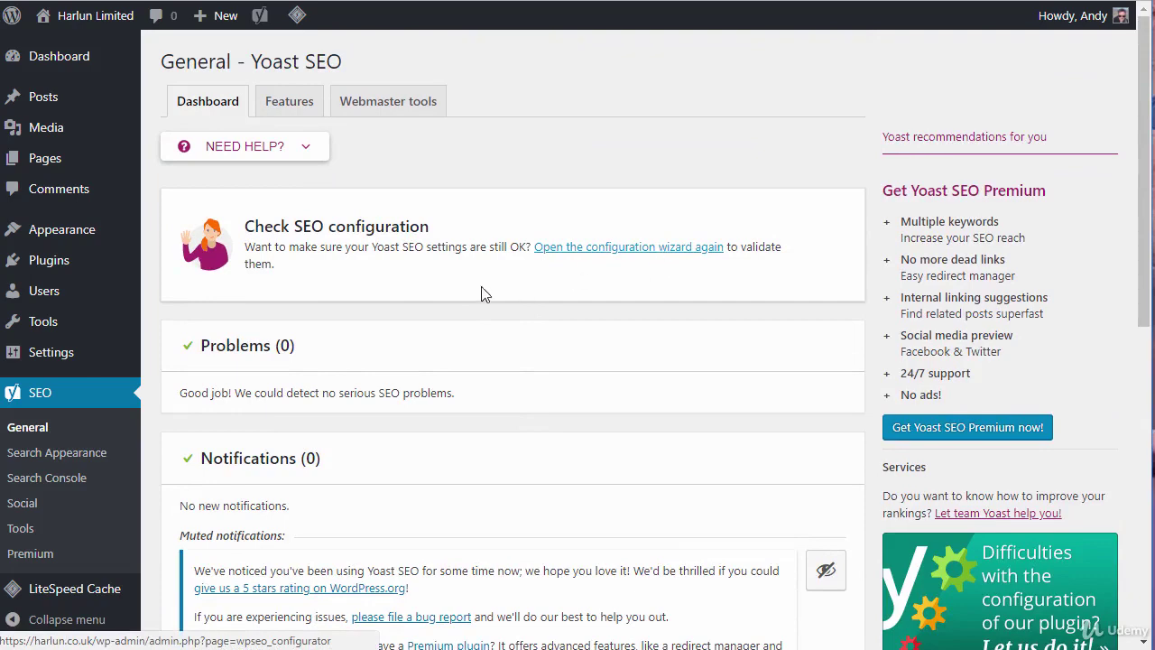
{"action": "left_click", "coordinate": [301, 109]}
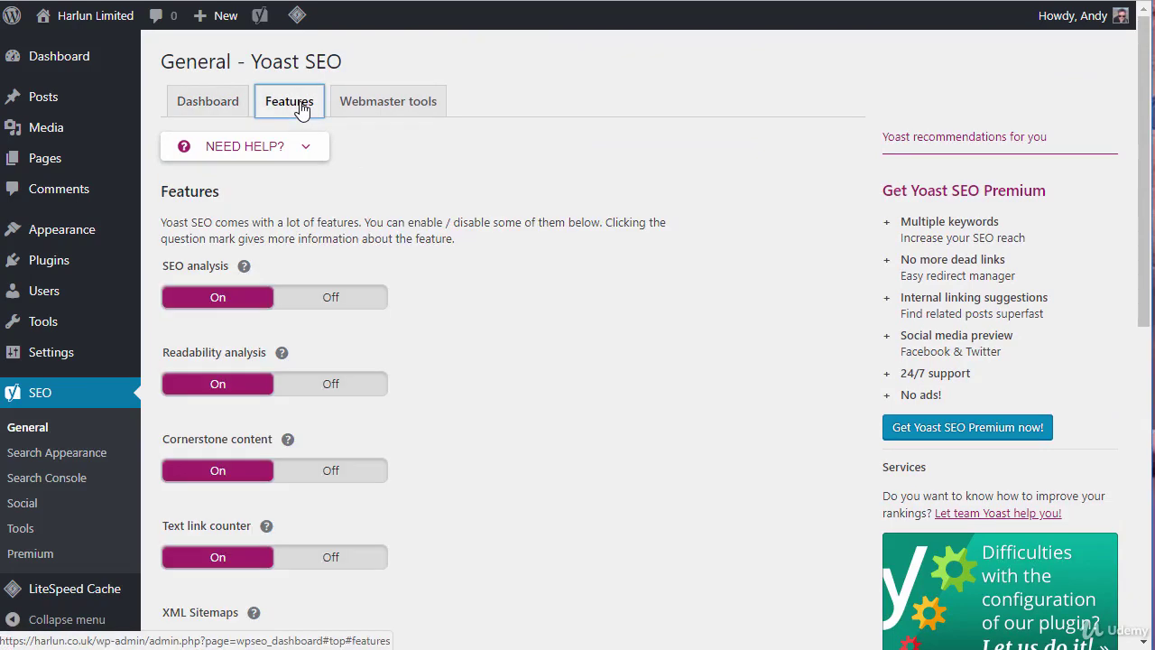
{"action": "scroll", "coordinate": [572, 320], "scroll_direction": "down", "scroll_amount": 2}
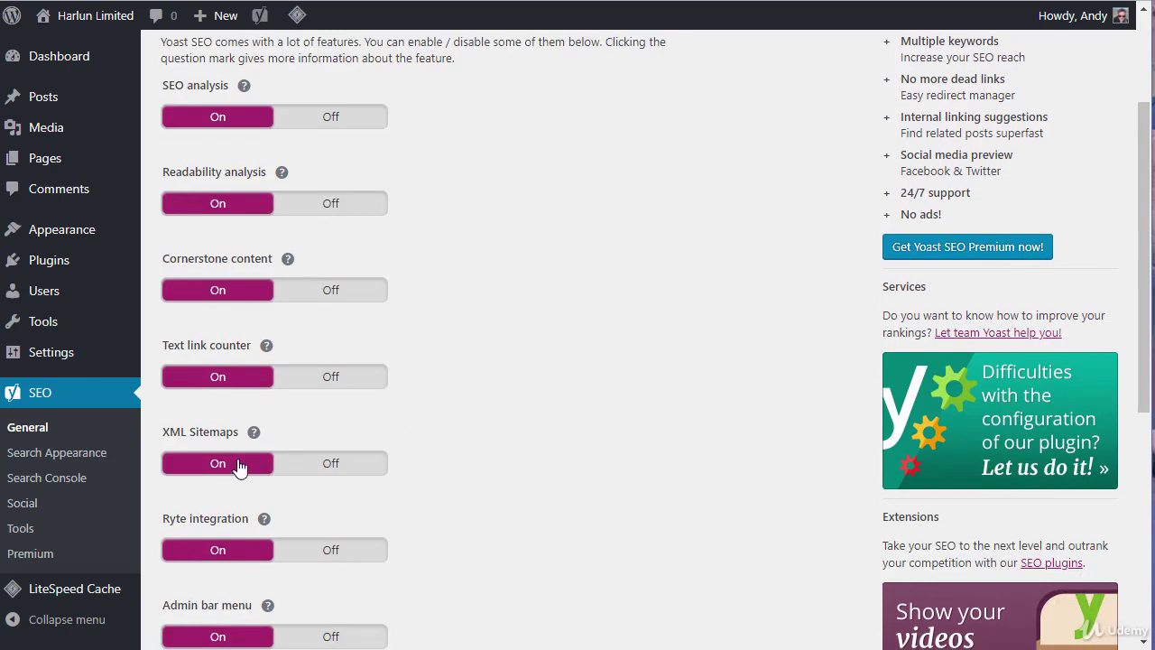
{"action": "scroll", "coordinate": [575, 428], "scroll_direction": "up", "scroll_amount": 2}
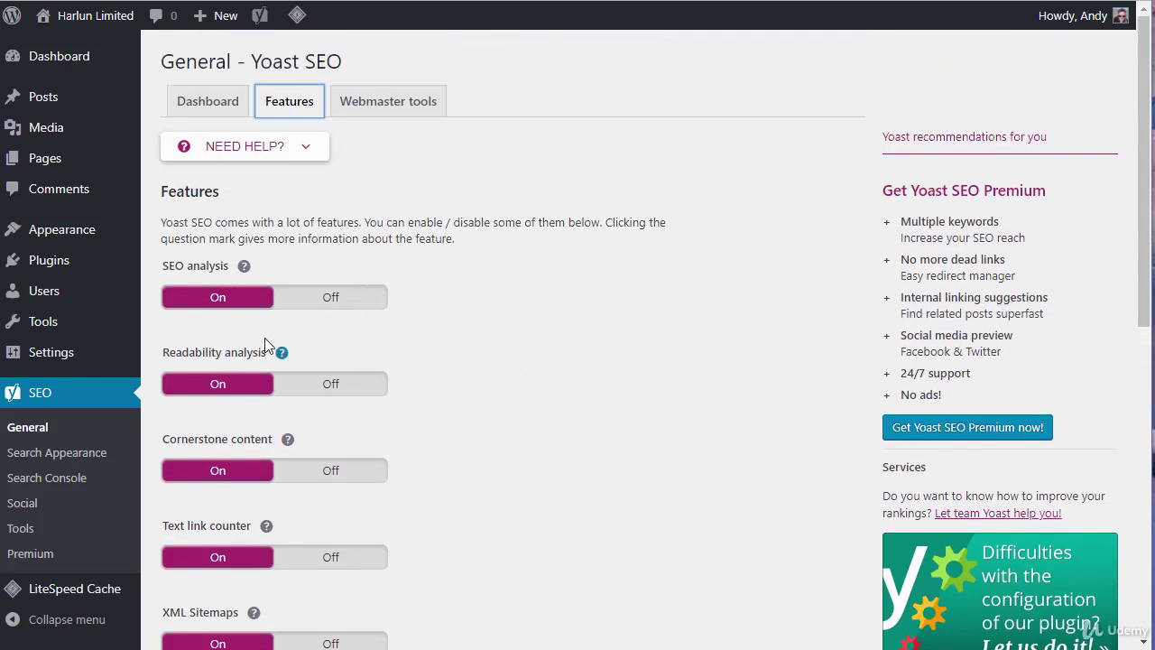
{"action": "left_click", "coordinate": [359, 333]}
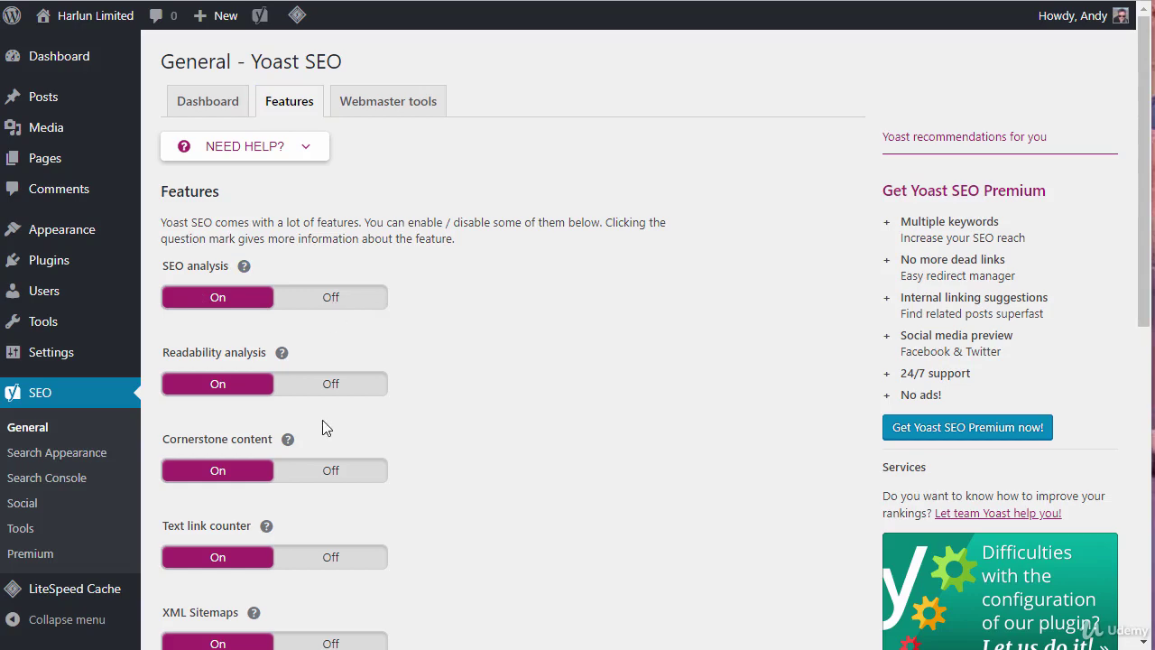
Step: Examine the Yoast SEO box on the "Hello world!" post, including the problems and good results in its readability analysis
{"action": "triple_click", "coordinate": [214, 305]}
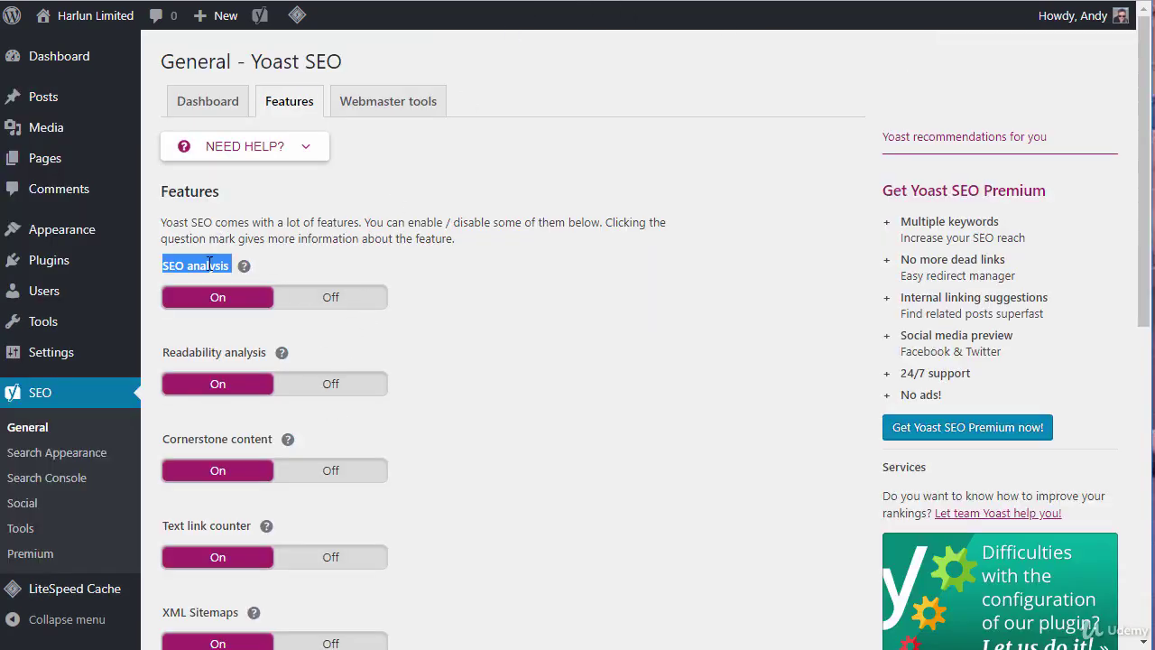
{"action": "left_click", "coordinate": [210, 263]}
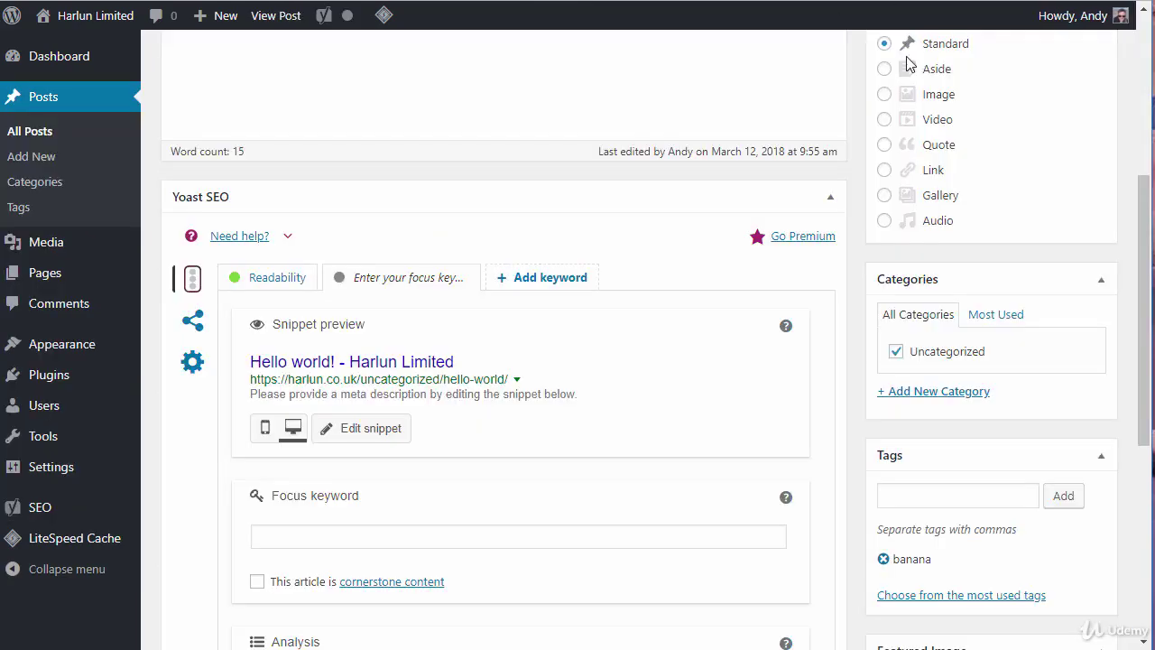
{"action": "scroll", "coordinate": [574, 308], "scroll_direction": "up", "scroll_amount": 5}
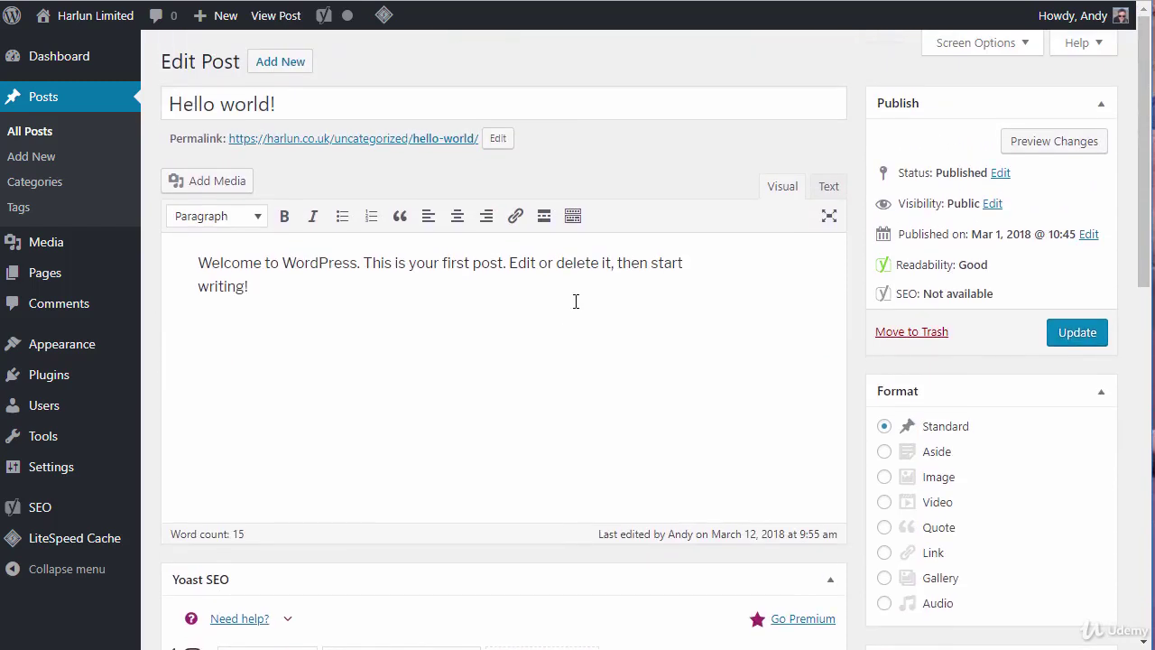
{"action": "scroll", "coordinate": [576, 302], "scroll_direction": "down", "scroll_amount": 6}
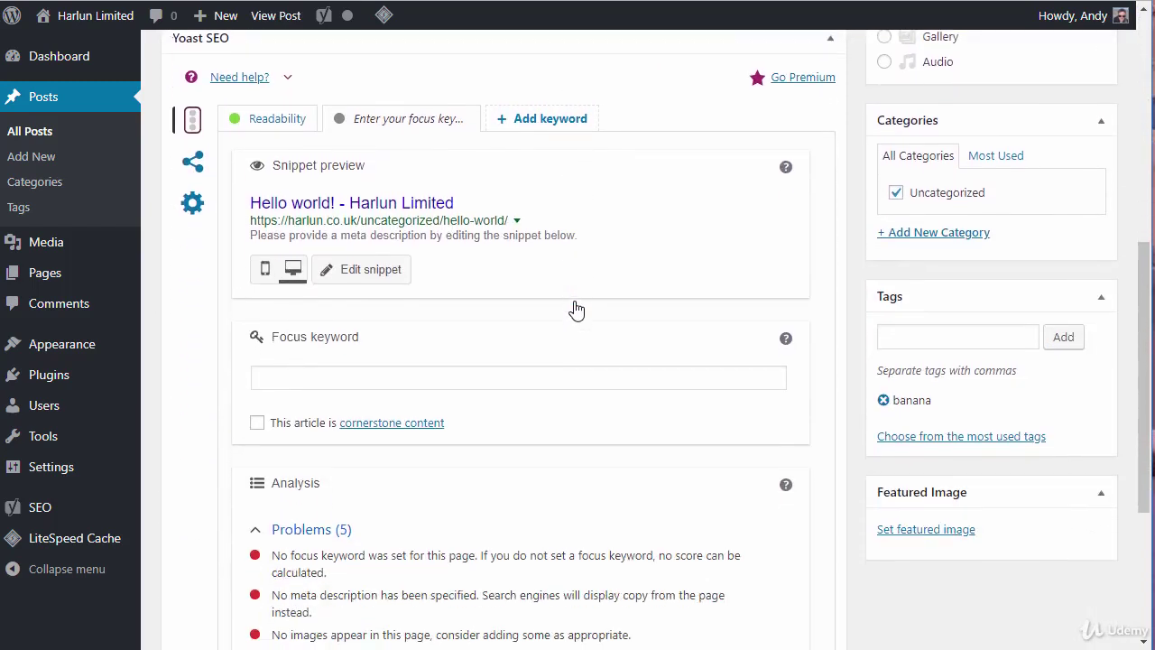
{"action": "left_click", "coordinate": [192, 124]}
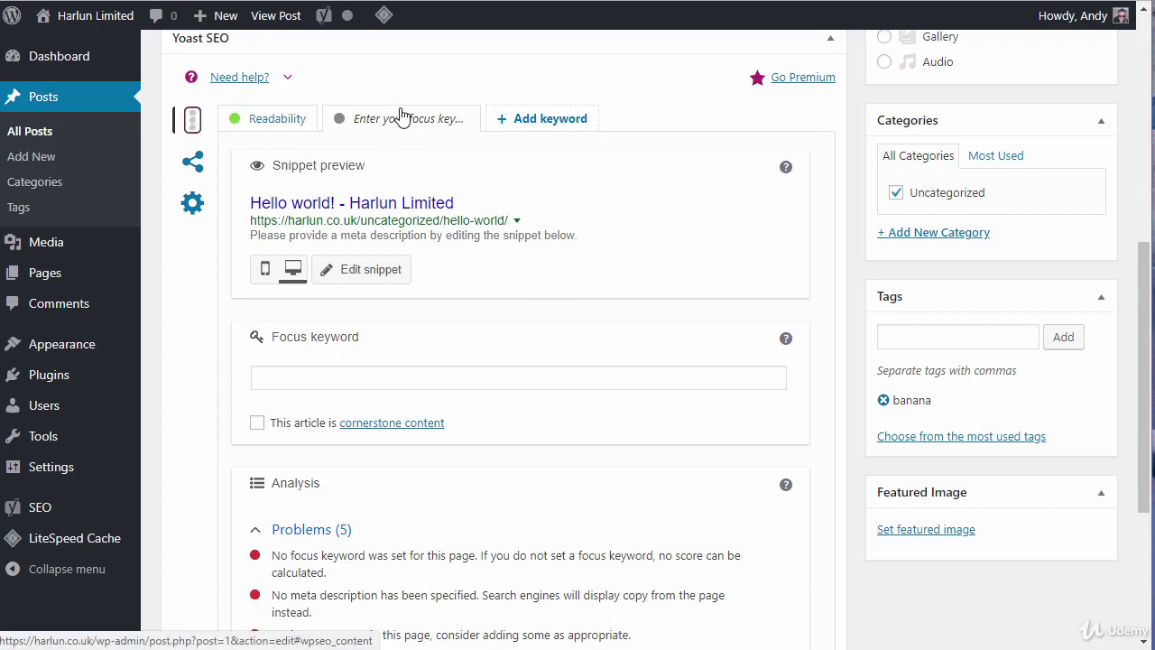
{"action": "left_click", "coordinate": [262, 123]}
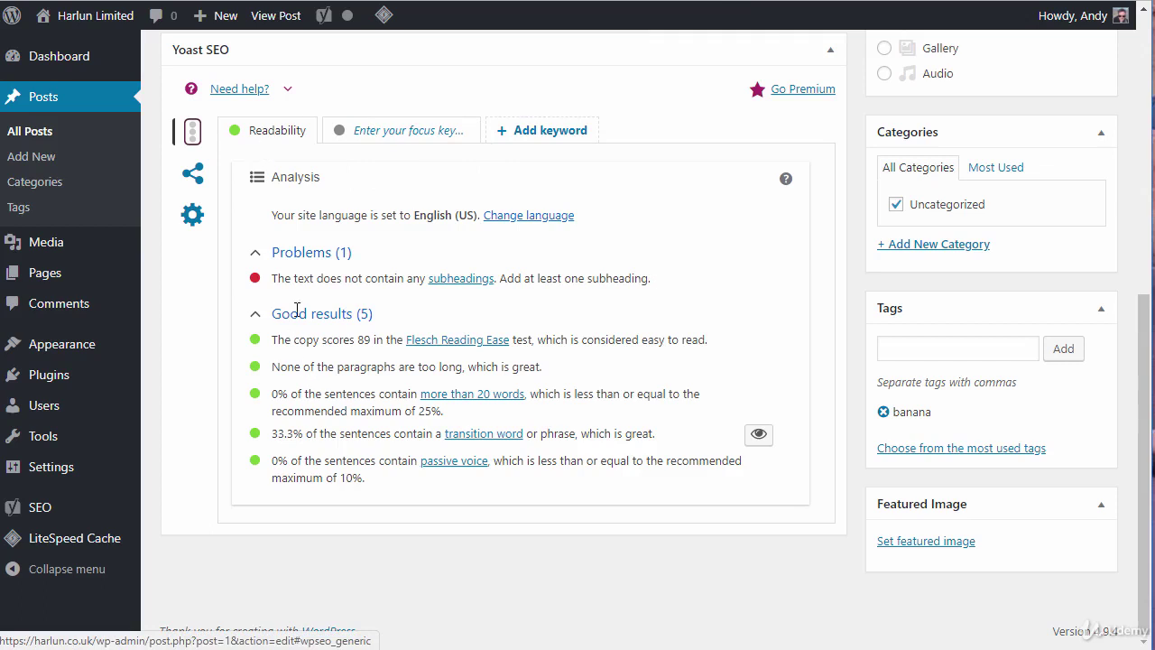
Step: Set the "Hello world!" post's focus keyword to "harlun" and update the post
{"action": "left_click", "coordinate": [370, 133]}
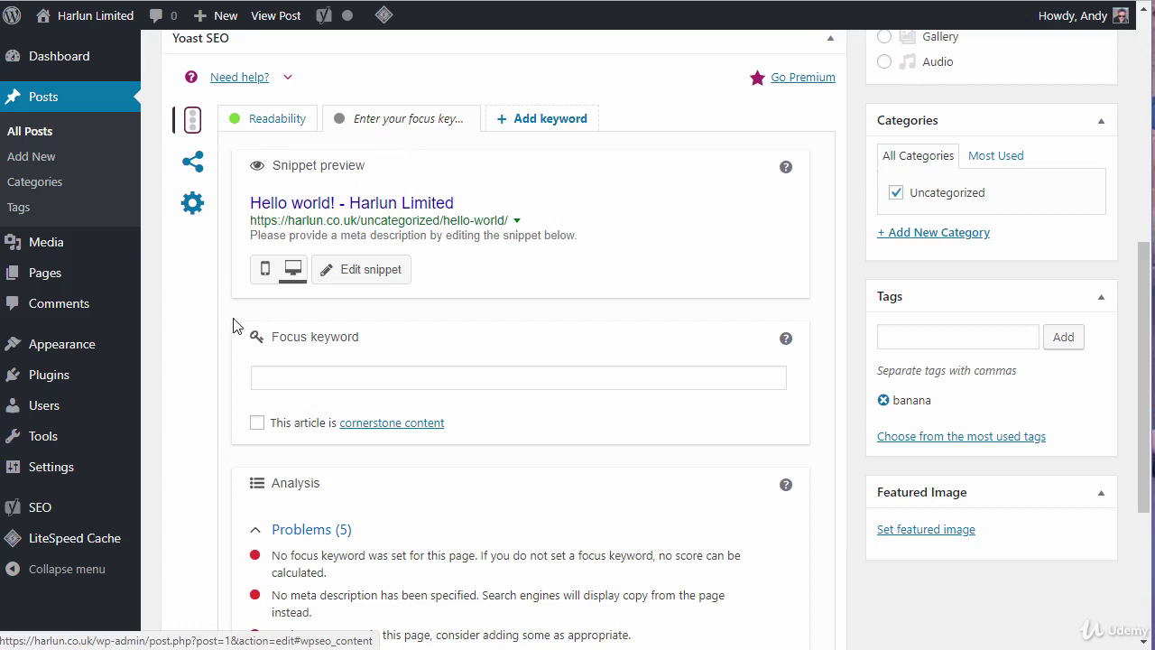
{"action": "left_click", "coordinate": [306, 377]}
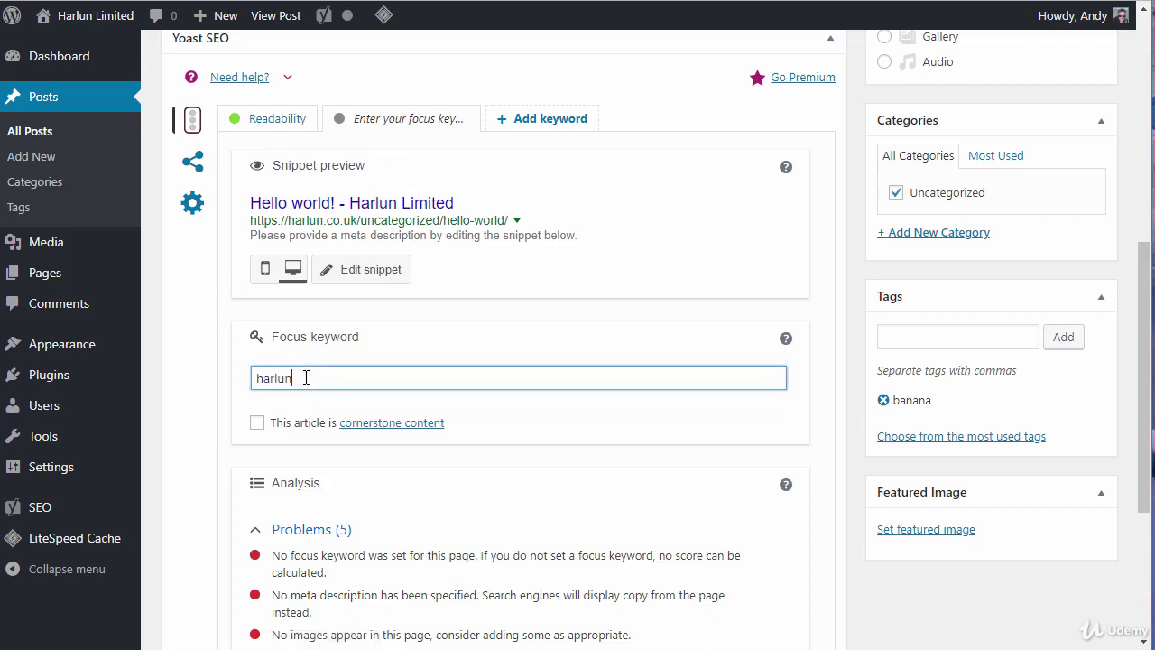
{"action": "scroll", "coordinate": [515, 333], "scroll_direction": "down", "scroll_amount": 2}
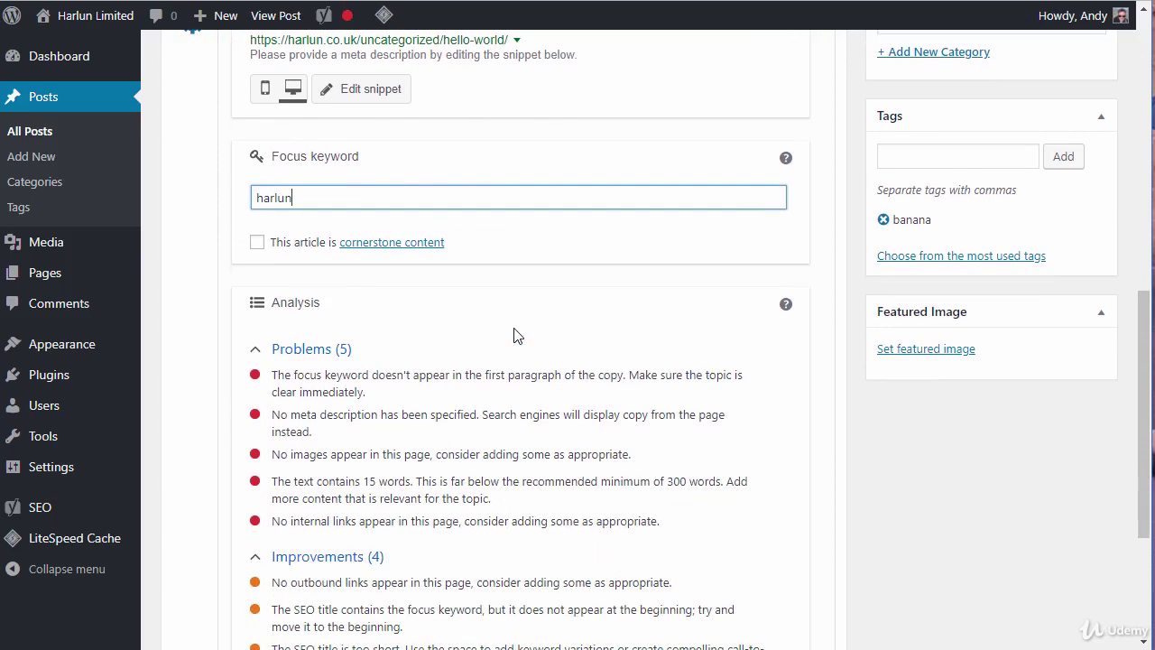
{"action": "scroll", "coordinate": [479, 520], "scroll_direction": "down", "scroll_amount": 2}
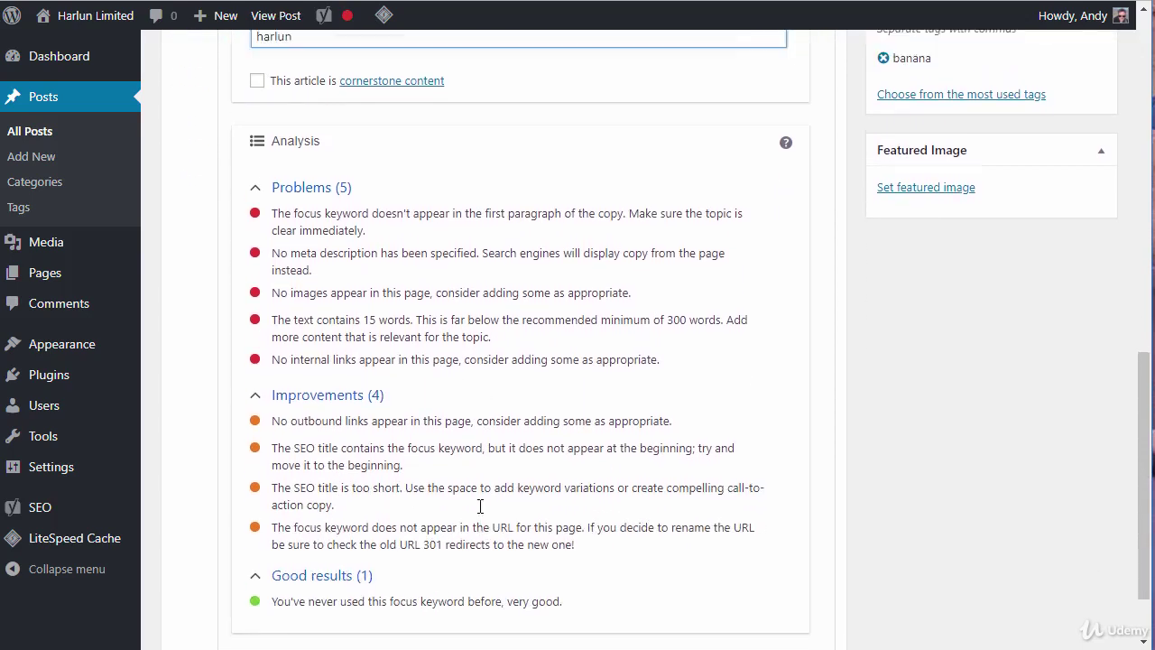
{"action": "scroll", "coordinate": [480, 507], "scroll_direction": "up", "scroll_amount": 4}
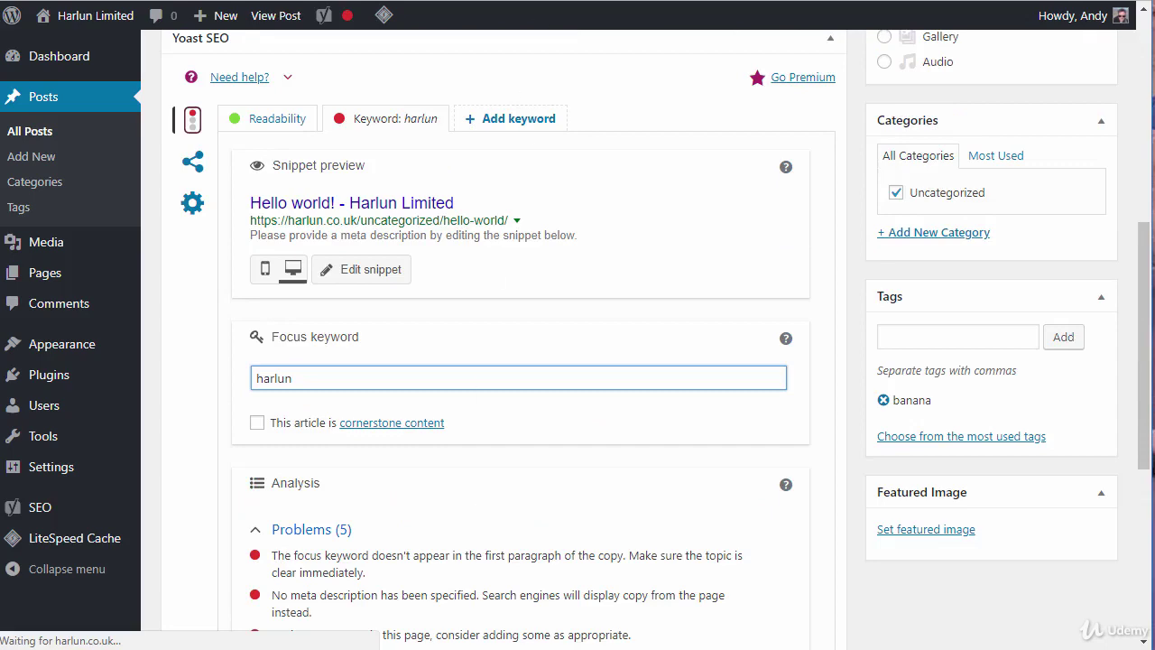
{"action": "scroll", "coordinate": [461, 433], "scroll_direction": "down", "scroll_amount": 4}
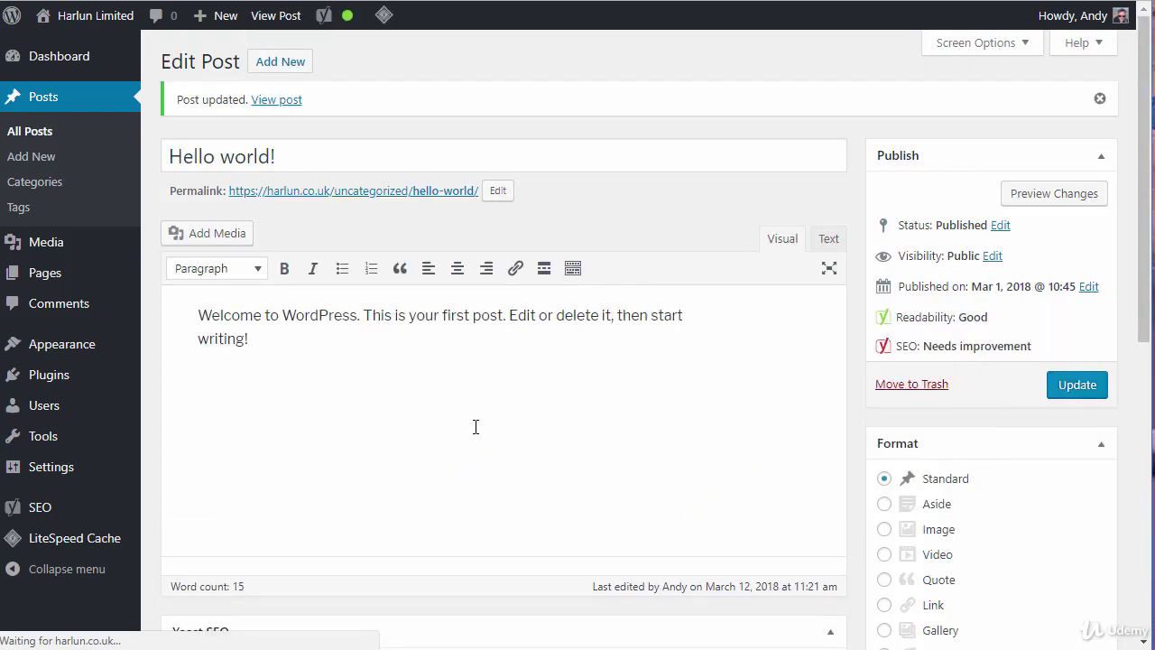
Step: Review the problems and suggested improvements in the updated post's focus keyword analysis
{"action": "scroll", "coordinate": [673, 225], "scroll_direction": "down", "scroll_amount": 6}
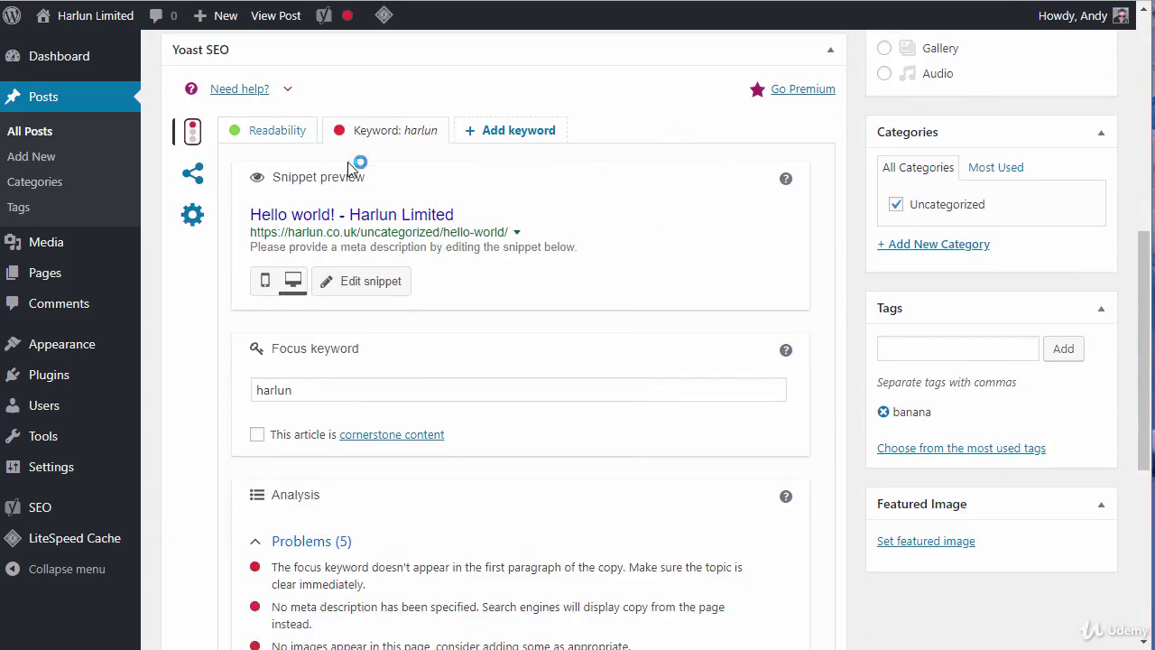
{"action": "scroll", "coordinate": [587, 391], "scroll_direction": "down", "scroll_amount": 3}
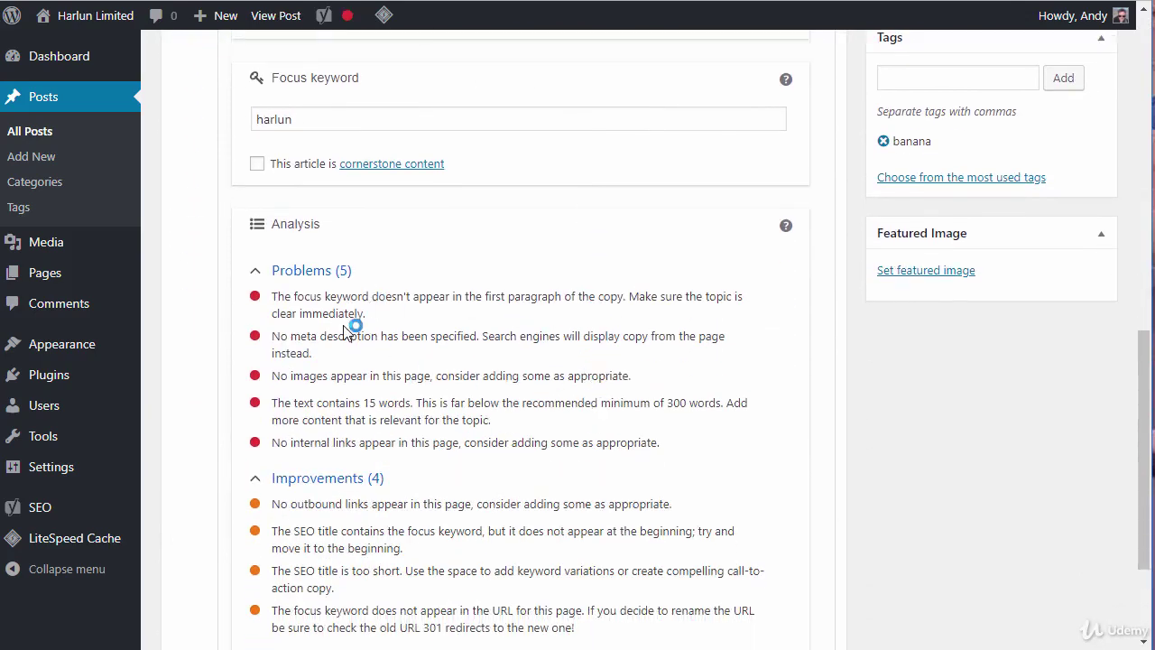
{"action": "right_click", "coordinate": [289, 307]}
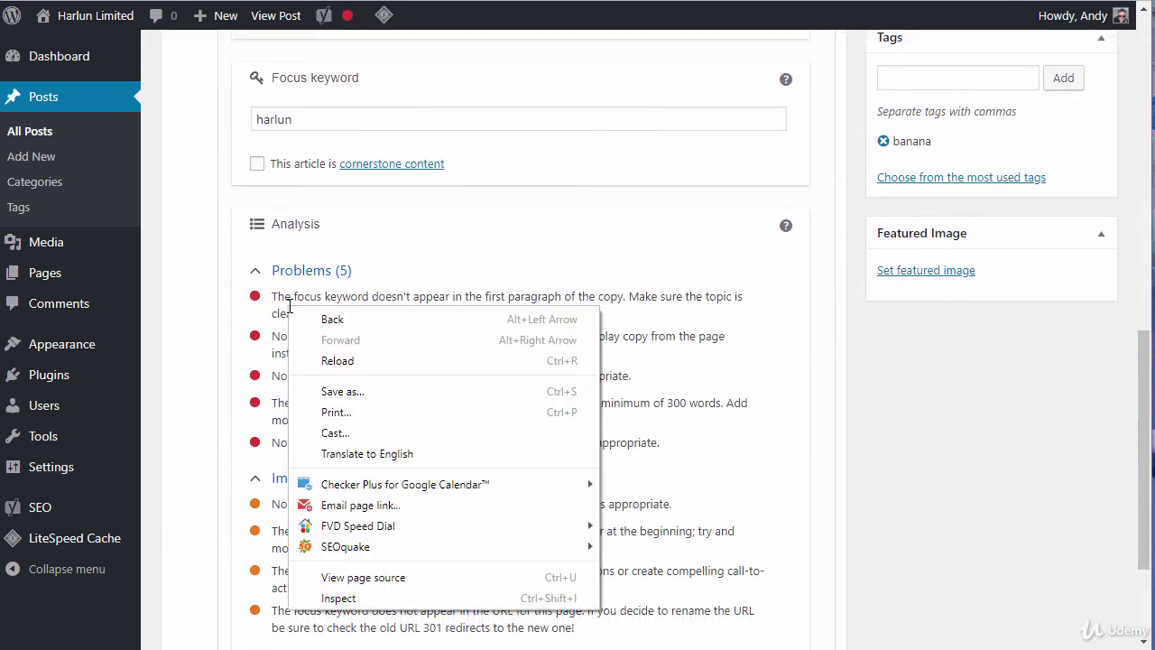
{"action": "left_click", "coordinate": [606, 301]}
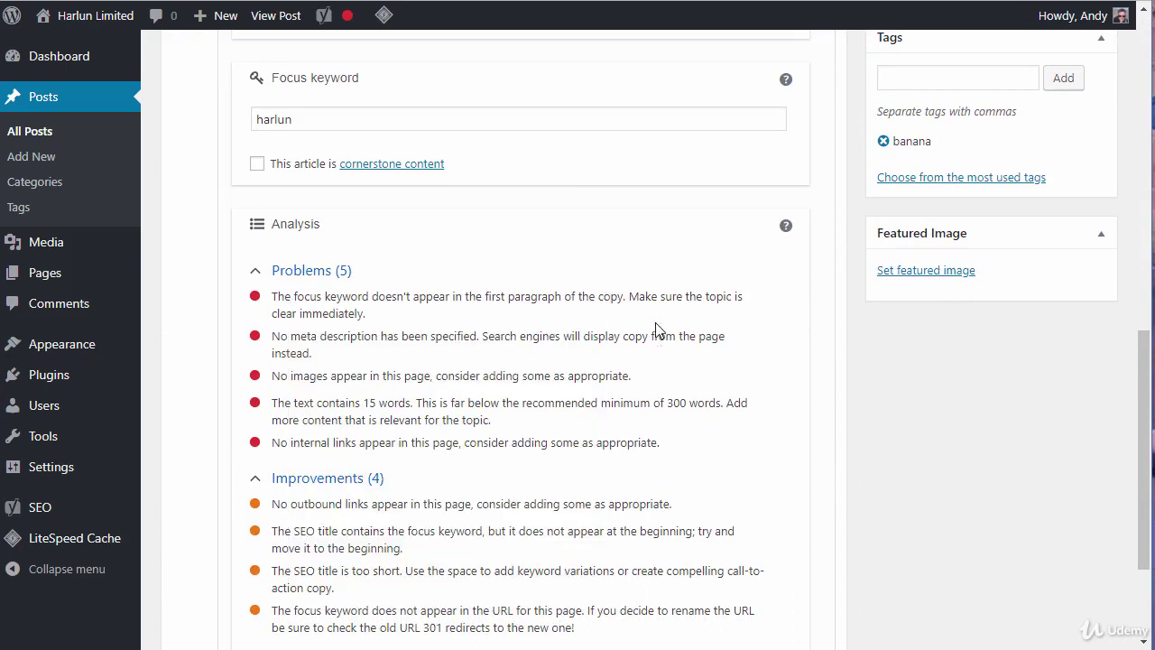
{"action": "scroll", "coordinate": [656, 331], "scroll_direction": "up", "scroll_amount": 2}
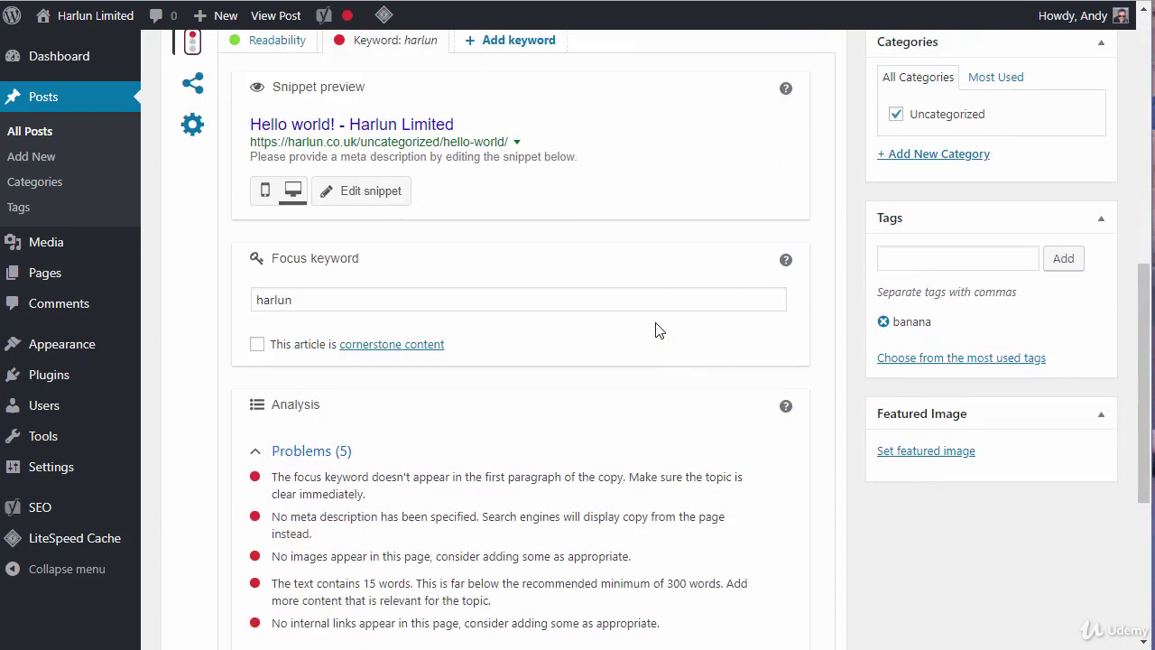
{"action": "scroll", "coordinate": [656, 330], "scroll_direction": "up", "scroll_amount": 2}
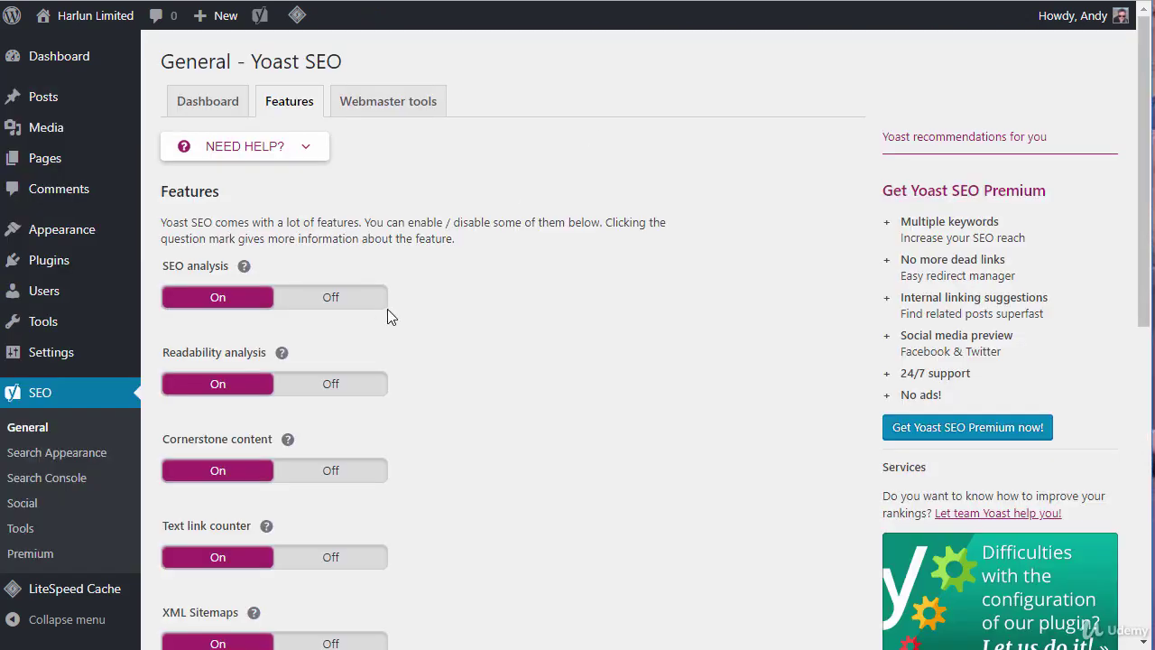
Step: Turn off the Readability analysis and SEO analysis features in Yoast's general settings
{"action": "left_click", "coordinate": [342, 389]}
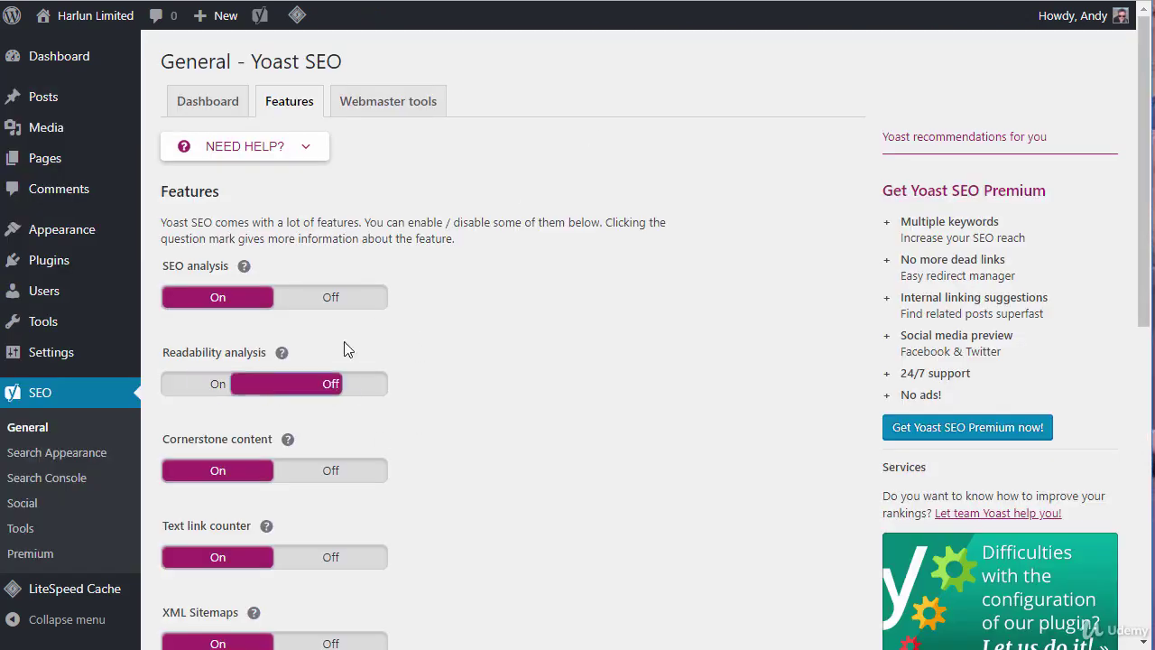
{"action": "left_click", "coordinate": [351, 299]}
Step: Check the Cornerstone content help text and the matching filter in the Posts list, and turn the Cornerstone content feature off
{"action": "scroll", "coordinate": [535, 218], "scroll_direction": "down", "scroll_amount": 2}
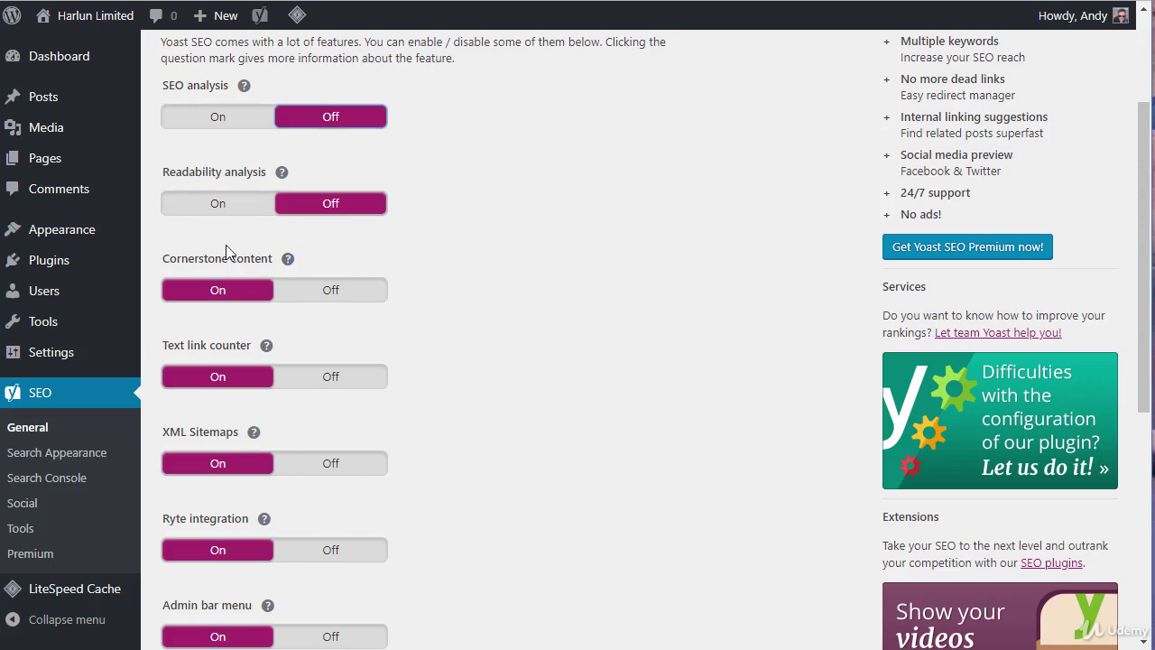
{"action": "right_click", "coordinate": [290, 264]}
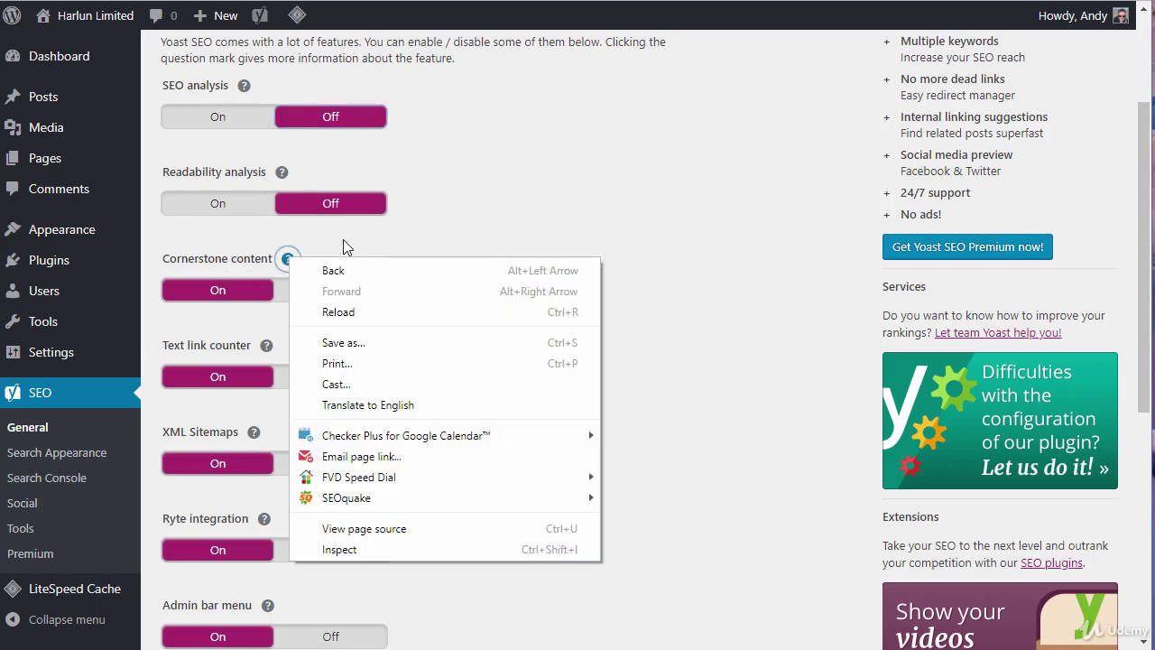
{"action": "key", "text": "Escape"}
{"action": "left_click", "coordinate": [288, 261]}
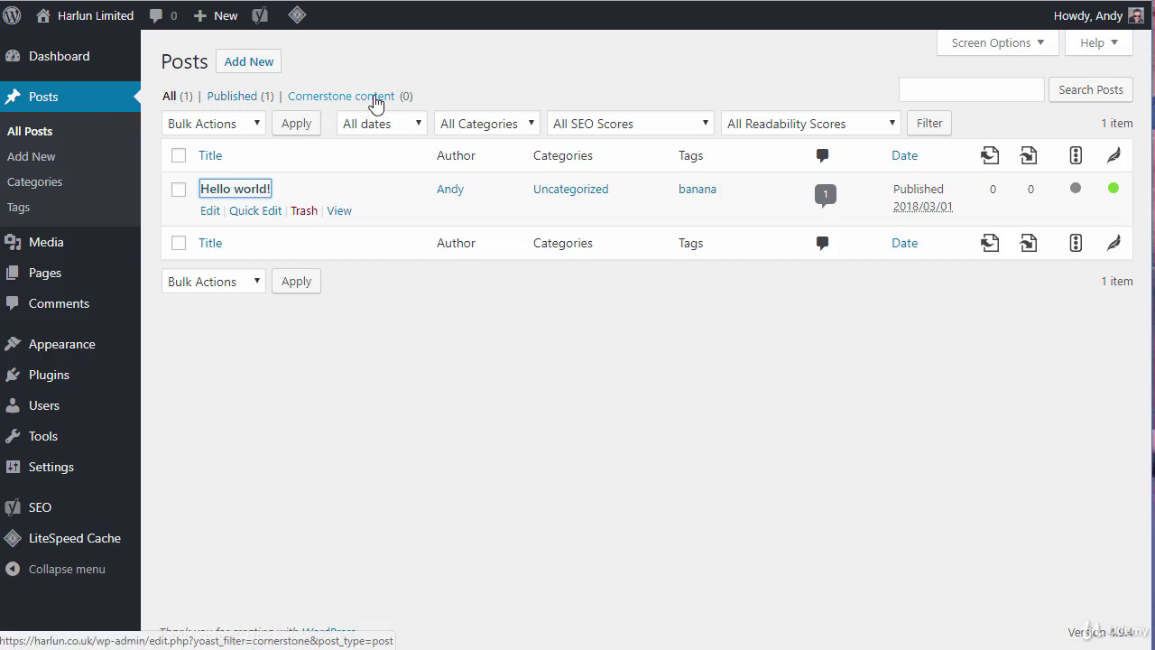
{"action": "left_click", "coordinate": [373, 97]}
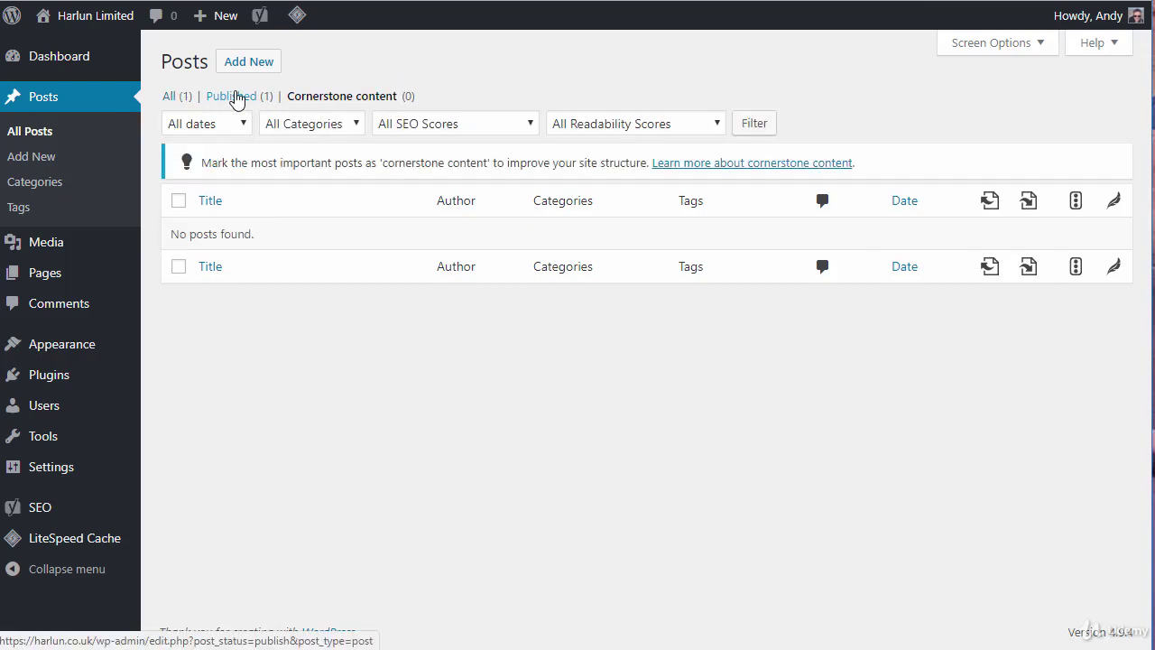
{"action": "left_click", "coordinate": [234, 100]}
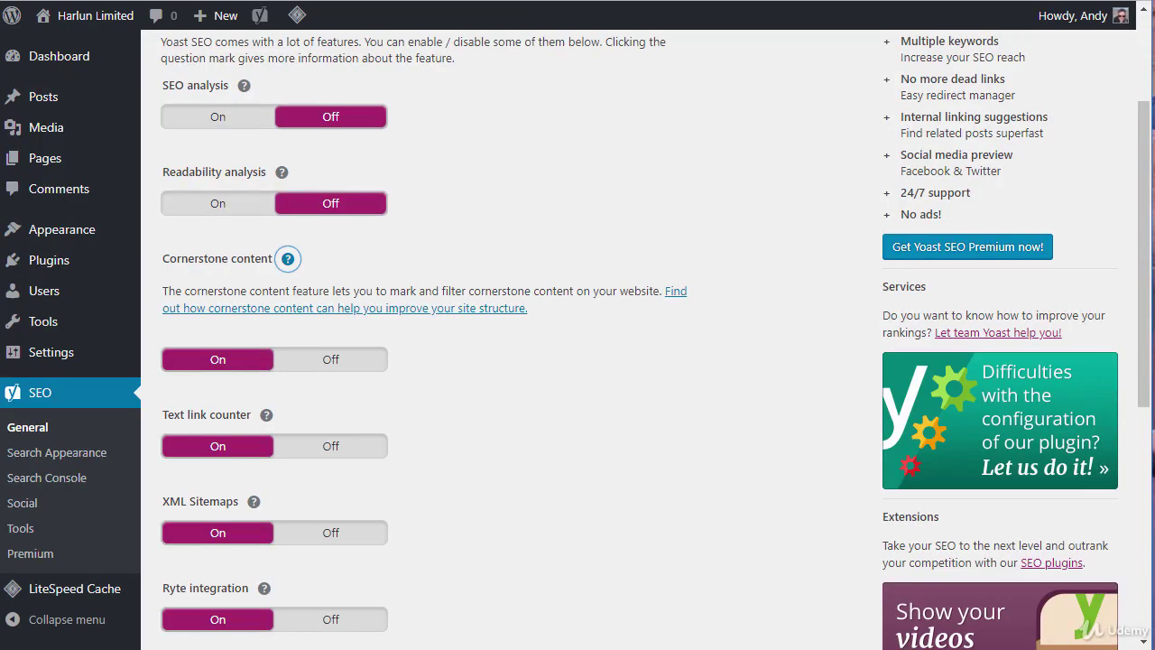
{"action": "left_click", "coordinate": [327, 360]}
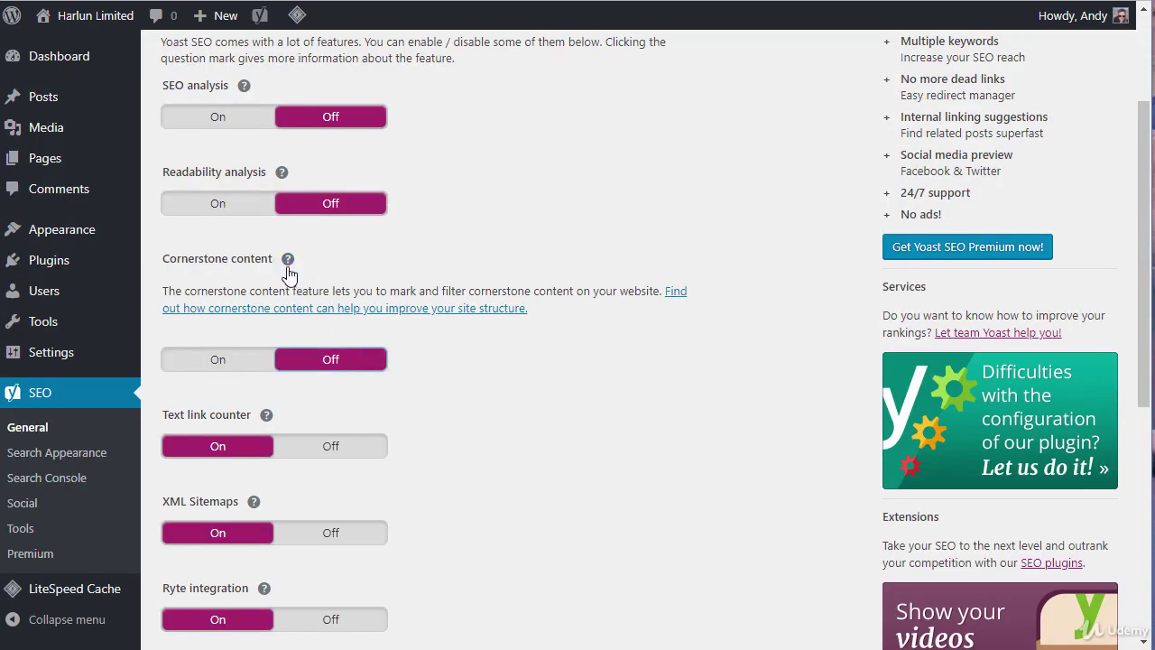
Step: Check the internal link count columns in the Posts list and turn off Yoast's Text link counter feature
{"action": "scroll", "coordinate": [623, 164], "scroll_direction": "down", "scroll_amount": 2}
{"action": "scroll", "coordinate": [619, 172], "scroll_direction": "down", "scroll_amount": 1}
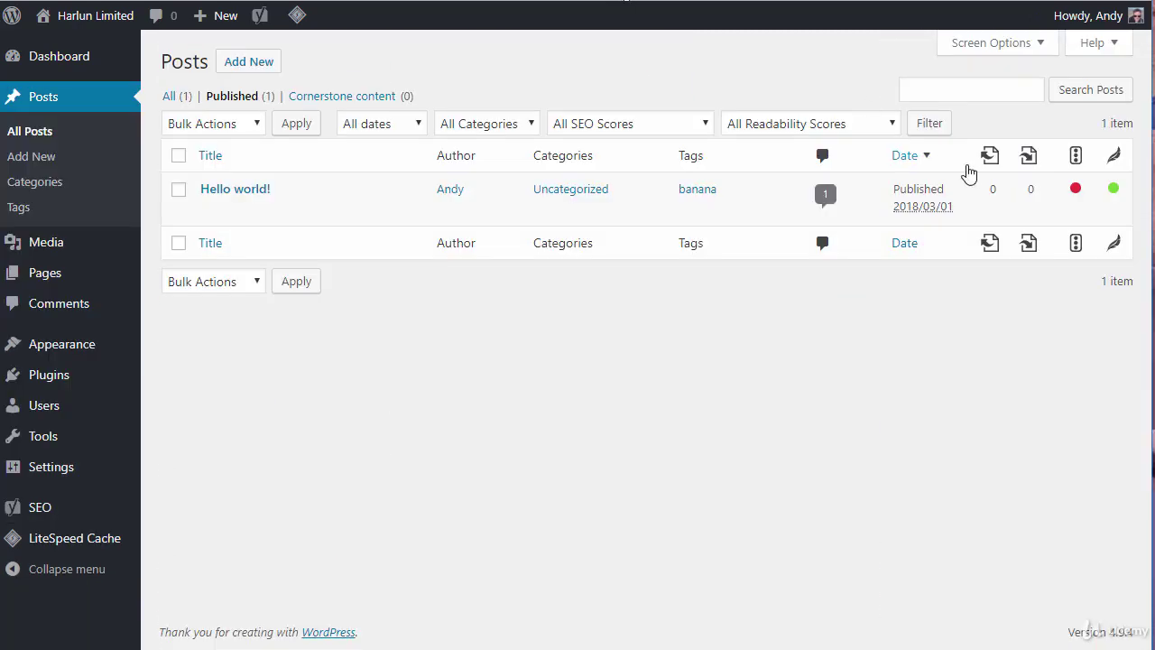
{"action": "right_click", "coordinate": [992, 165]}
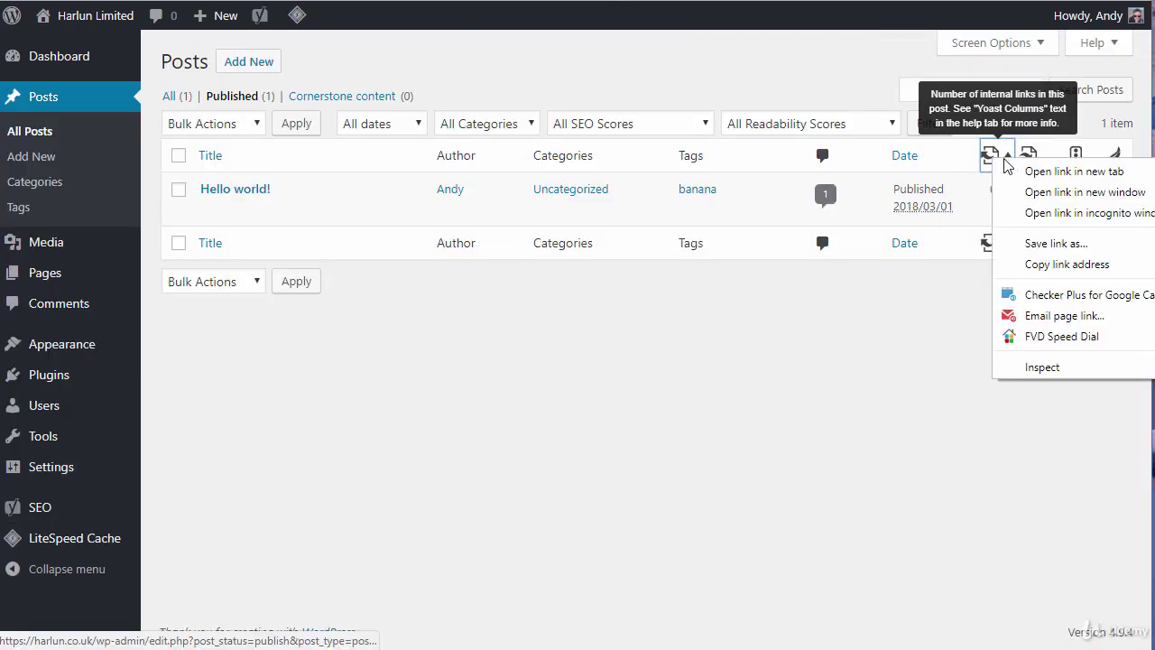
{"action": "key", "text": "Escape"}
{"action": "key", "text": "Tab"}
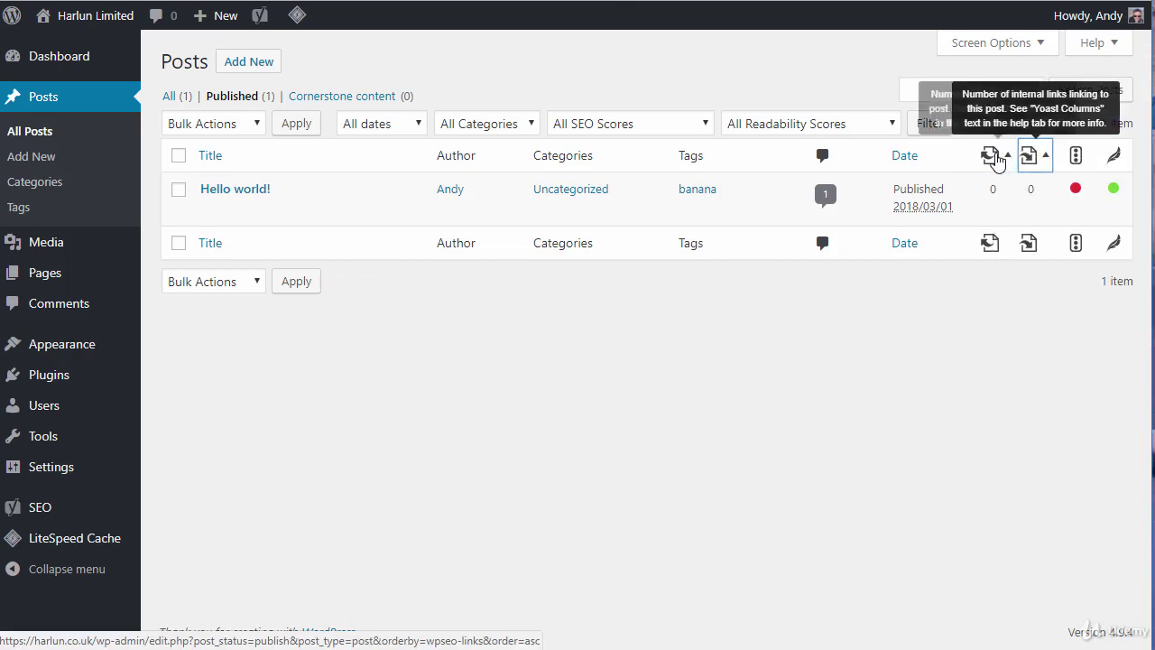
{"action": "key", "text": "Return"}
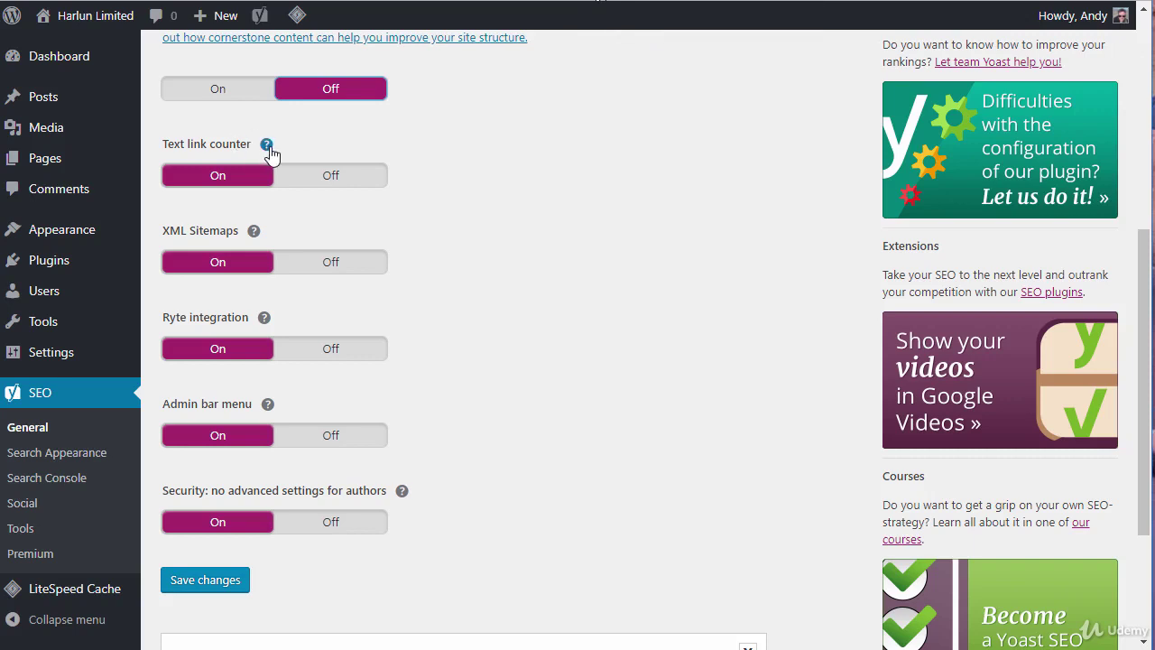
{"action": "left_click", "coordinate": [267, 147]}
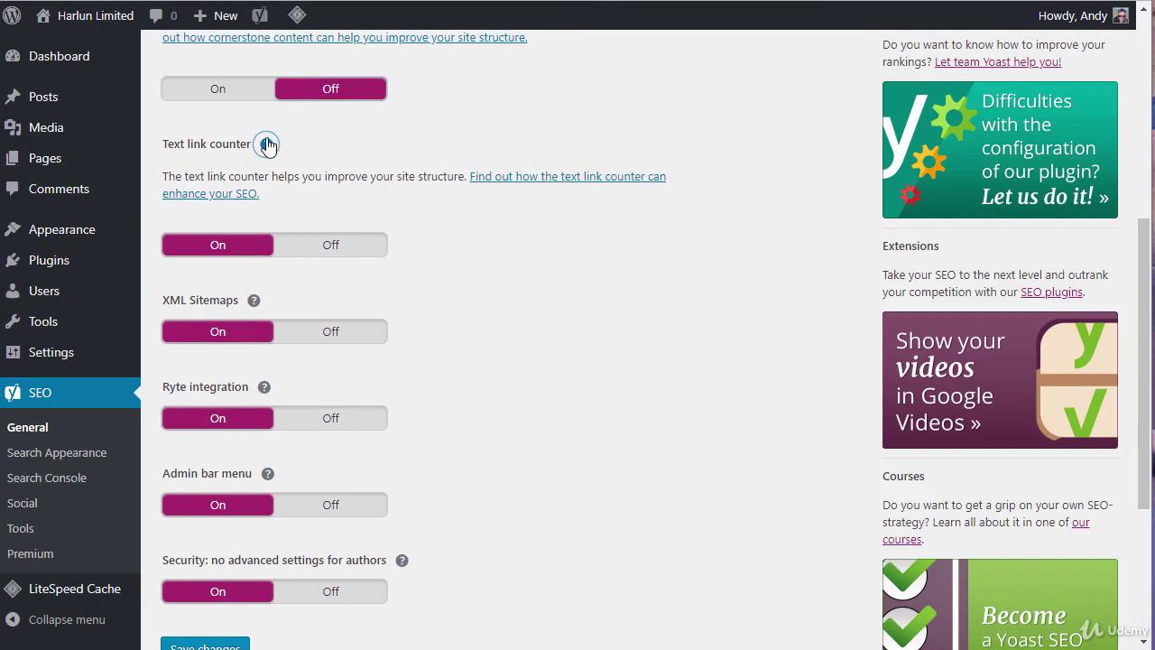
{"action": "left_click", "coordinate": [267, 144]}
{"action": "left_click", "coordinate": [352, 181]}
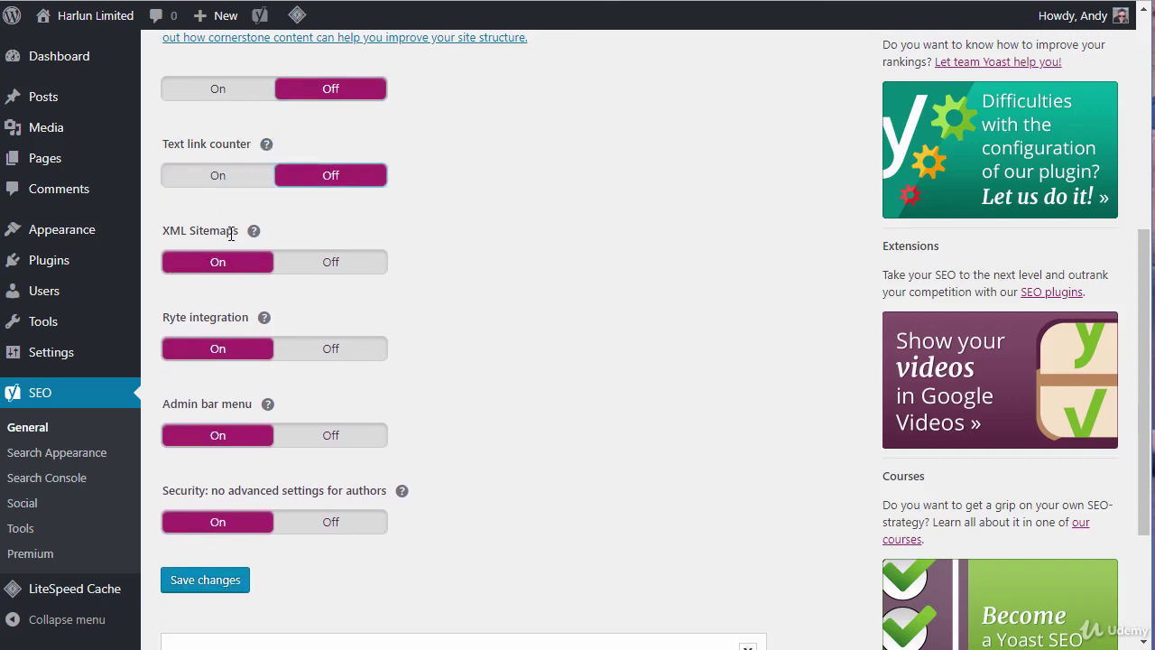
Step: Read the help text for the Ryte integration feature and turn the integration off
{"action": "key", "text": "Tab"}
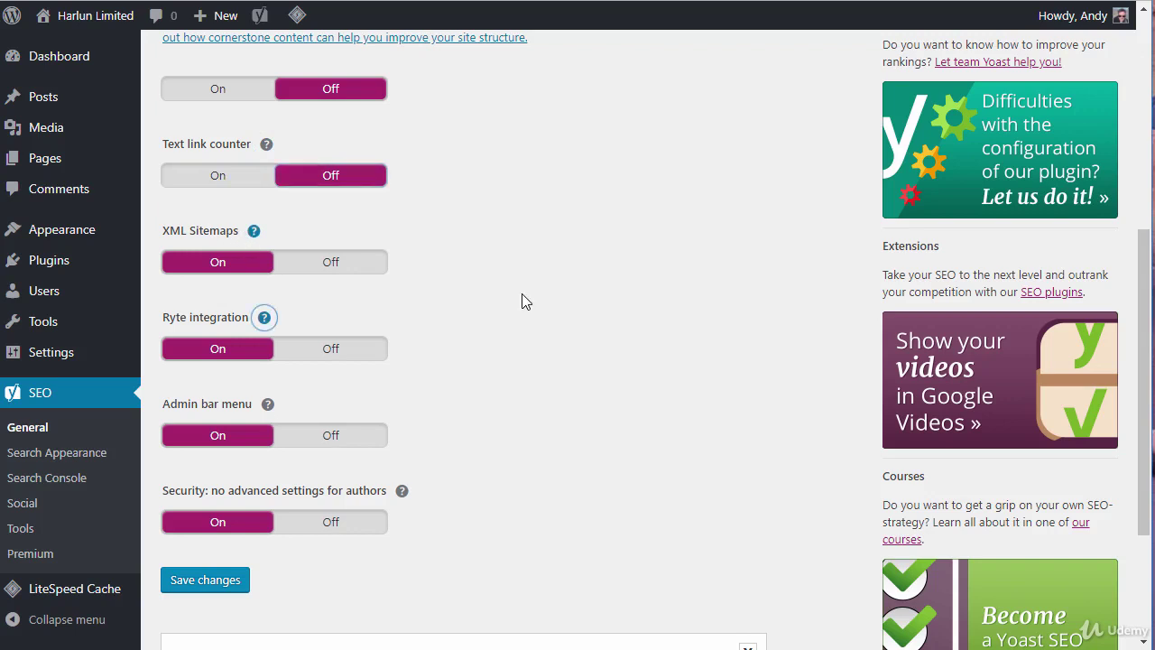
{"action": "left_click", "coordinate": [264, 320]}
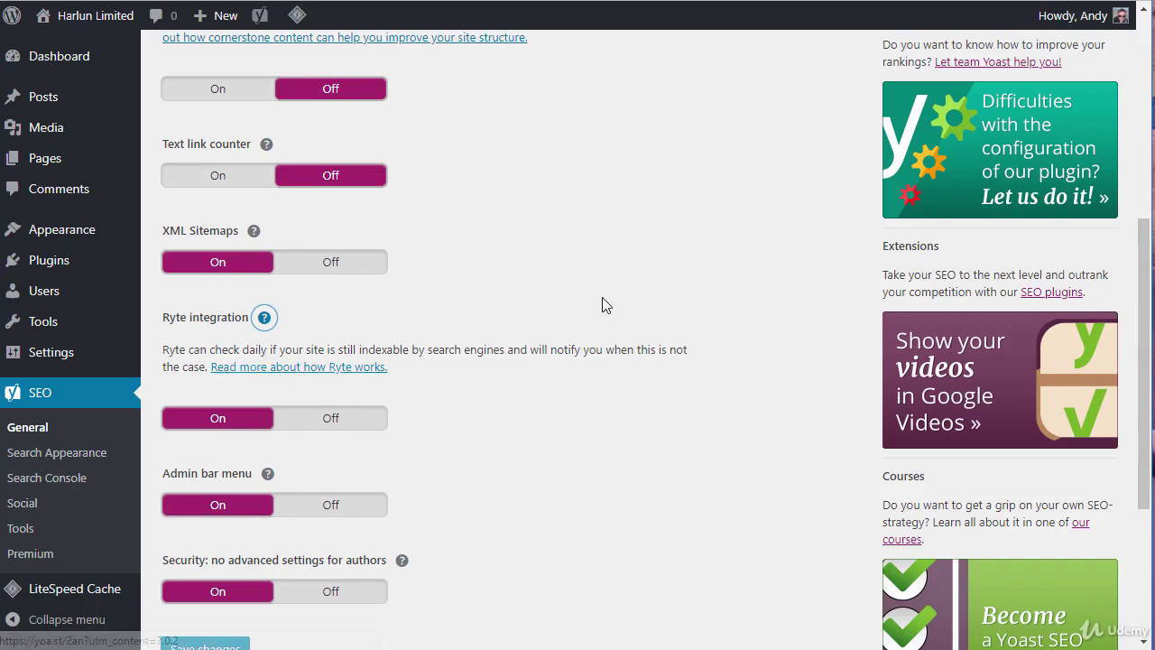
{"action": "left_click", "coordinate": [329, 419]}
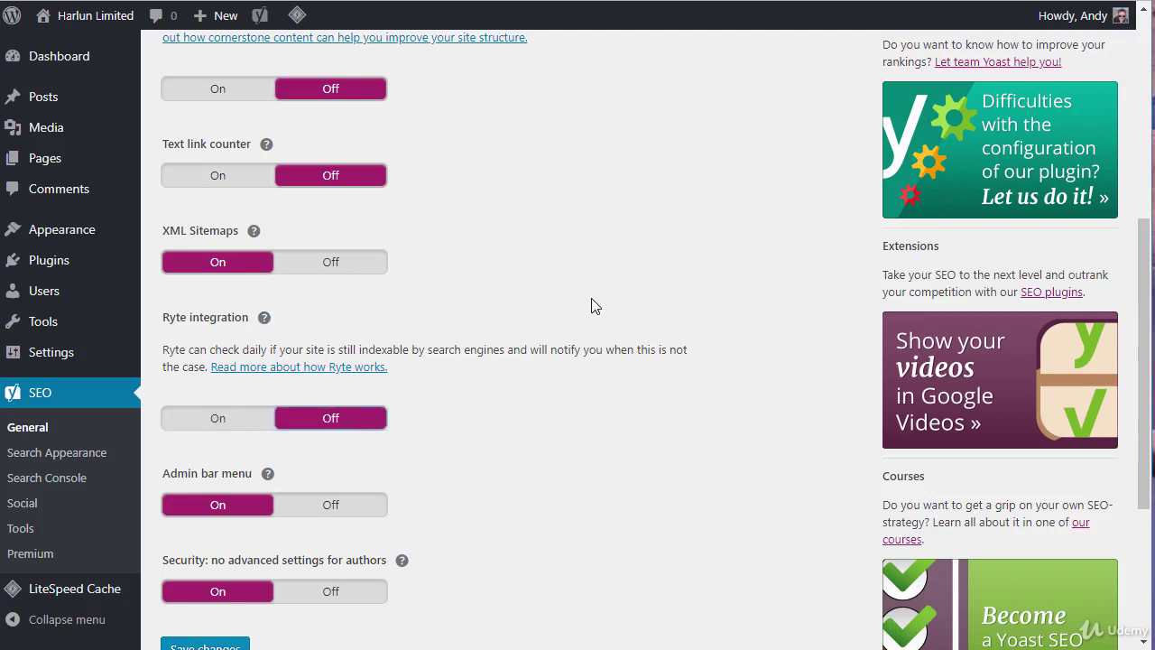
Step: Check the Admin bar menu feature and the Yoast shortcut menu it provides in the admin bar
{"action": "scroll", "coordinate": [591, 305], "scroll_direction": "down", "scroll_amount": 3}
{"action": "key", "text": "Tab"}
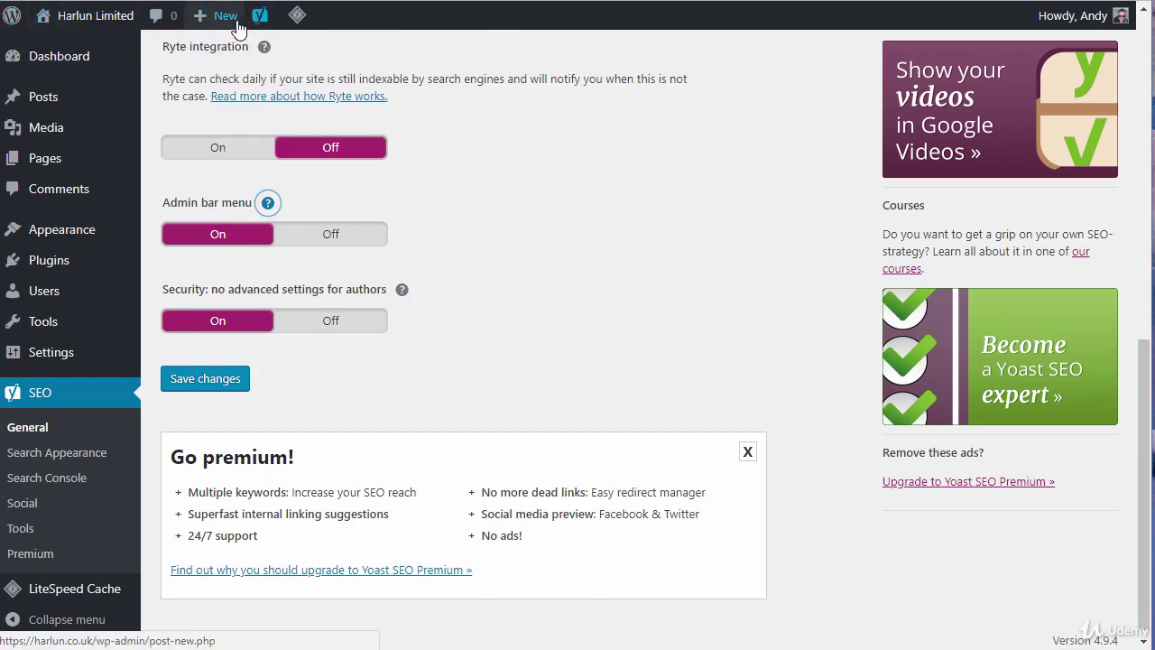
{"action": "mouse_move", "coordinate": [261, 19]}
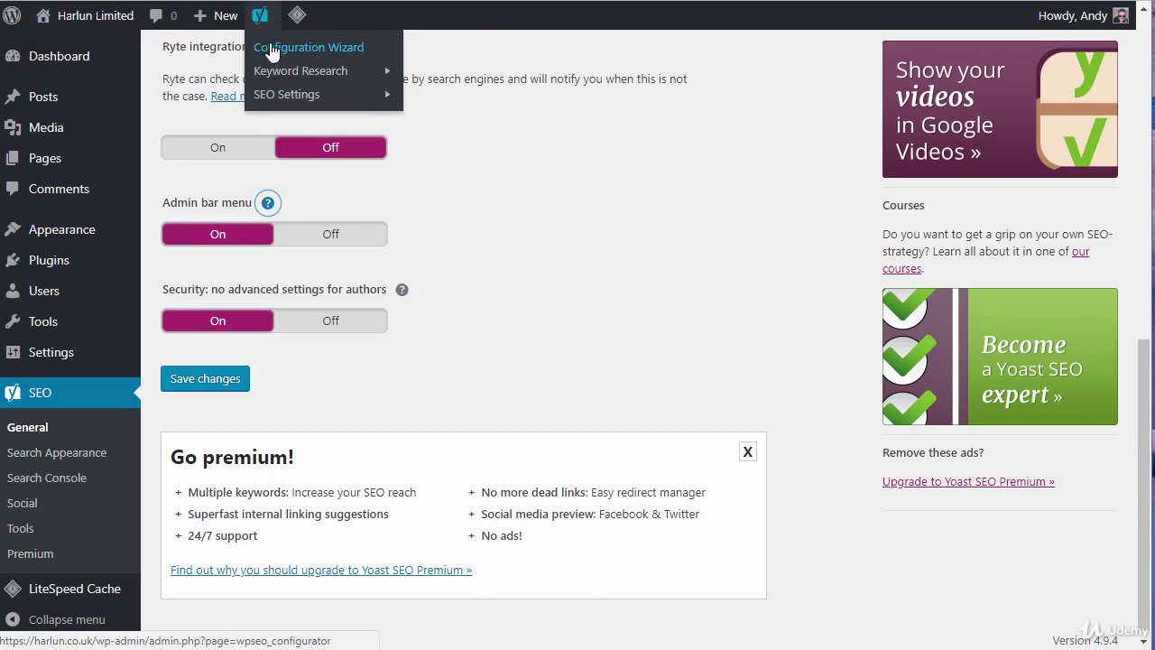
{"action": "mouse_move", "coordinate": [292, 104]}
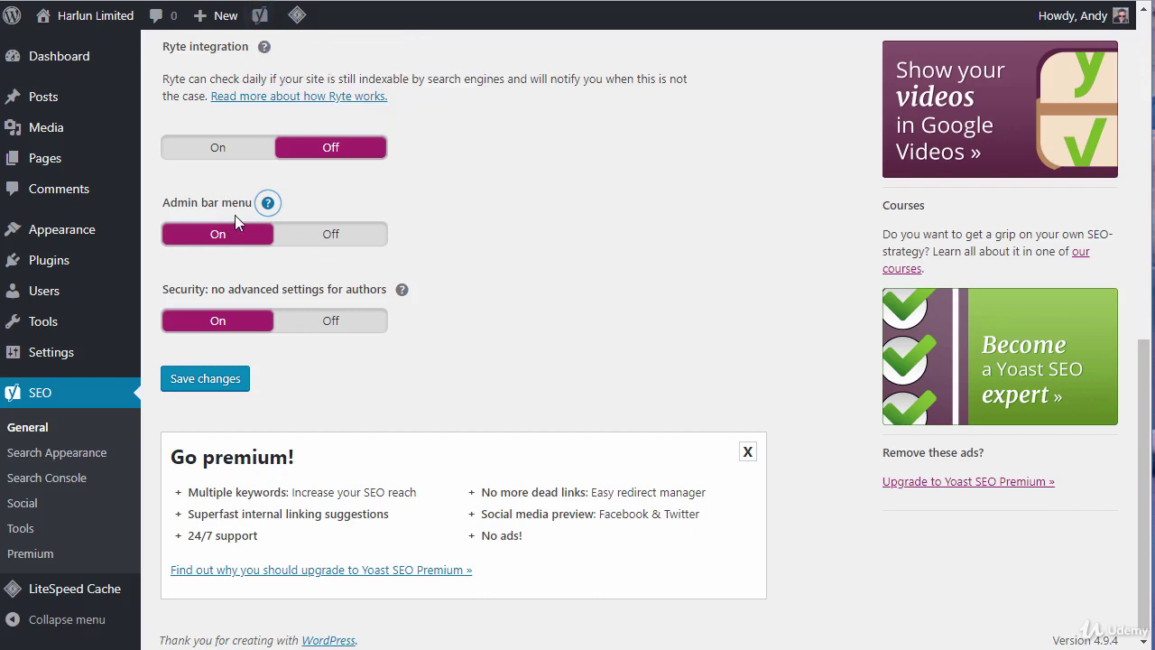
Step: Read the help text for the "Security: no advanced settings for authors" feature and keep it On
{"action": "key", "text": "Tab"}
{"action": "key", "text": "Tab"}
{"action": "left_click", "coordinate": [402, 292]}
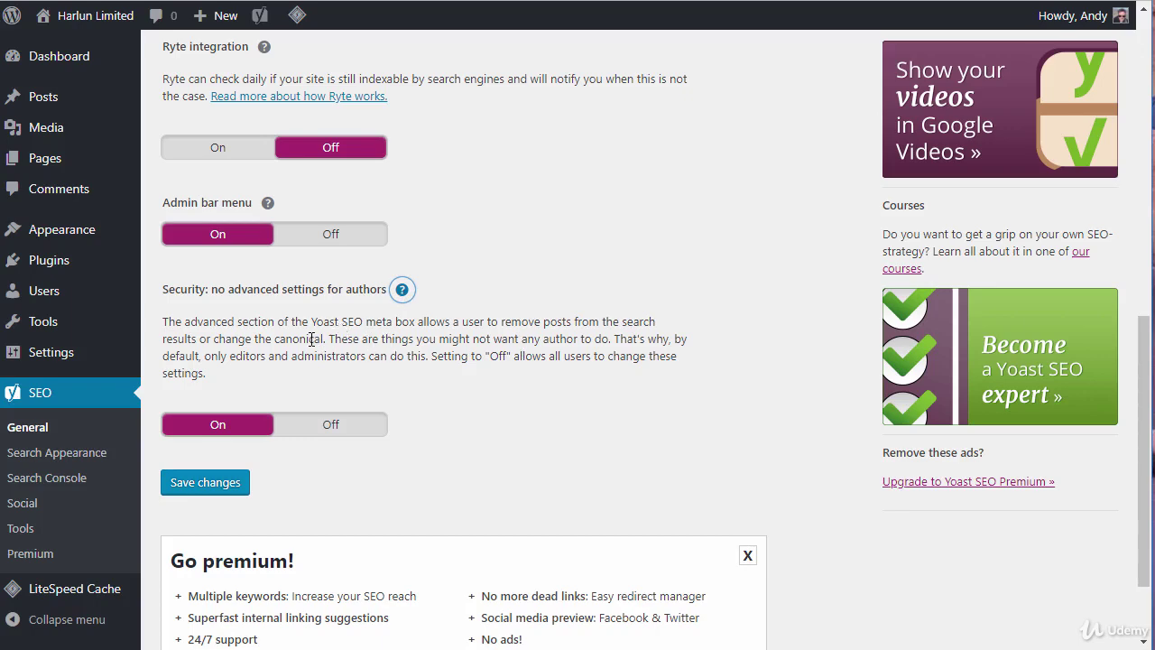
{"action": "left_click", "coordinate": [206, 431]}
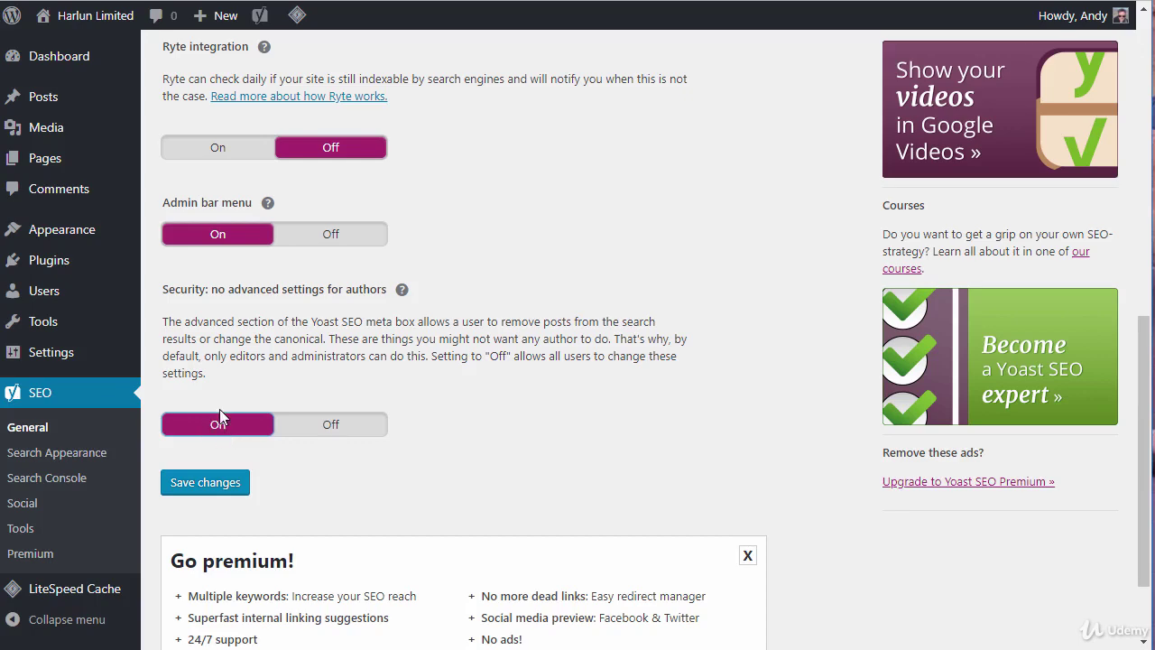
Step: Save the Yoast feature settings and view the Webmaster Tools verification fields
{"action": "left_click", "coordinate": [215, 486]}
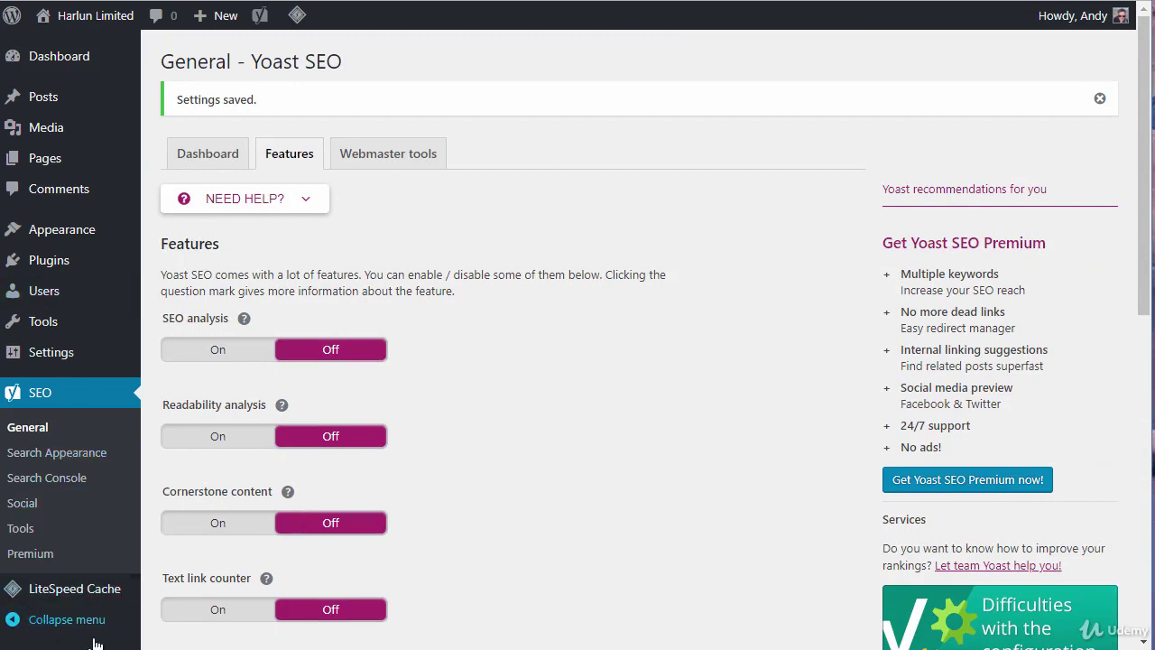
{"action": "left_click", "coordinate": [398, 154]}
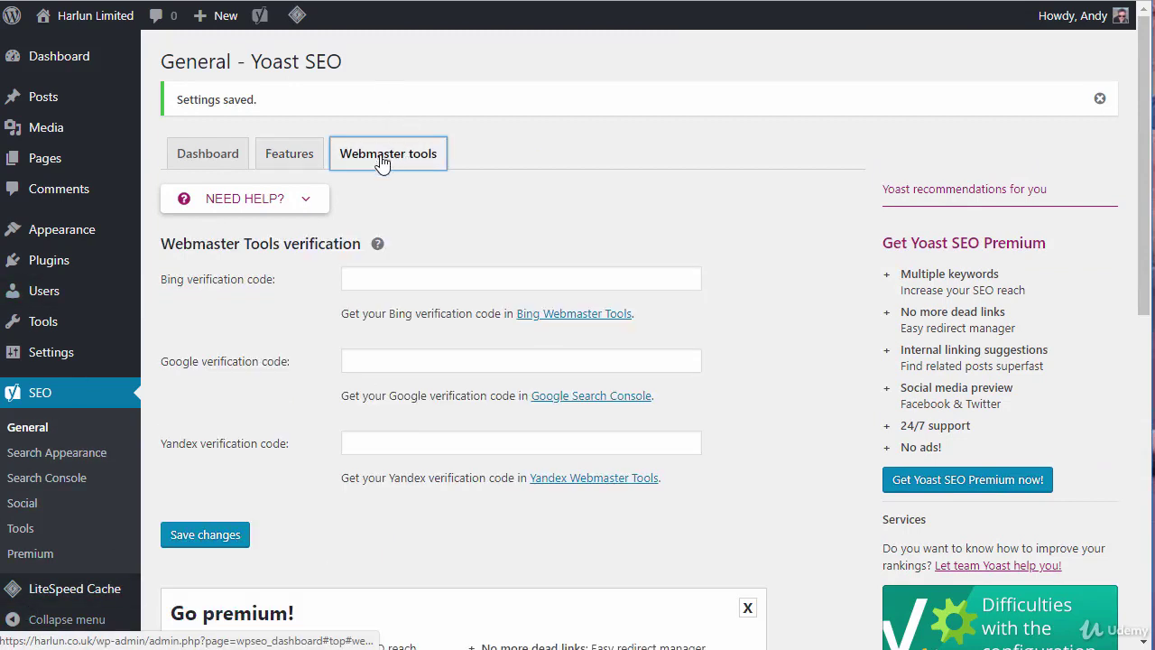
Step: Open the Uncategorized post category for editing and go to its Yoast SEO section
{"action": "mouse_move", "coordinate": [51, 97]}
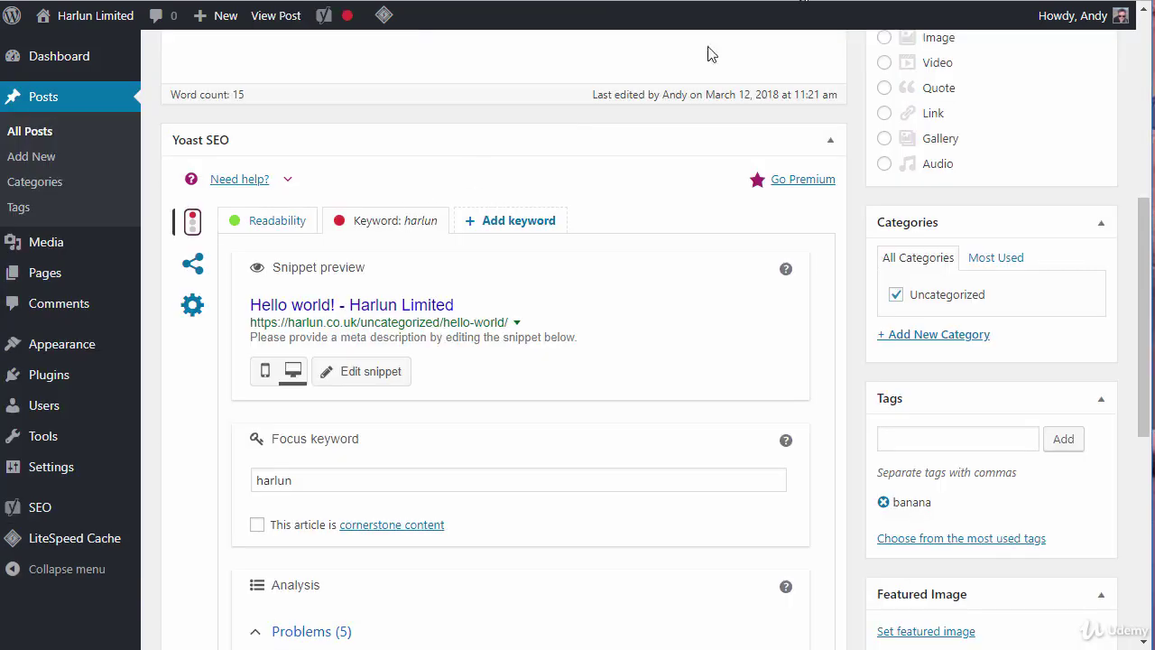
{"action": "scroll", "coordinate": [472, 177], "scroll_direction": "up", "scroll_amount": 5}
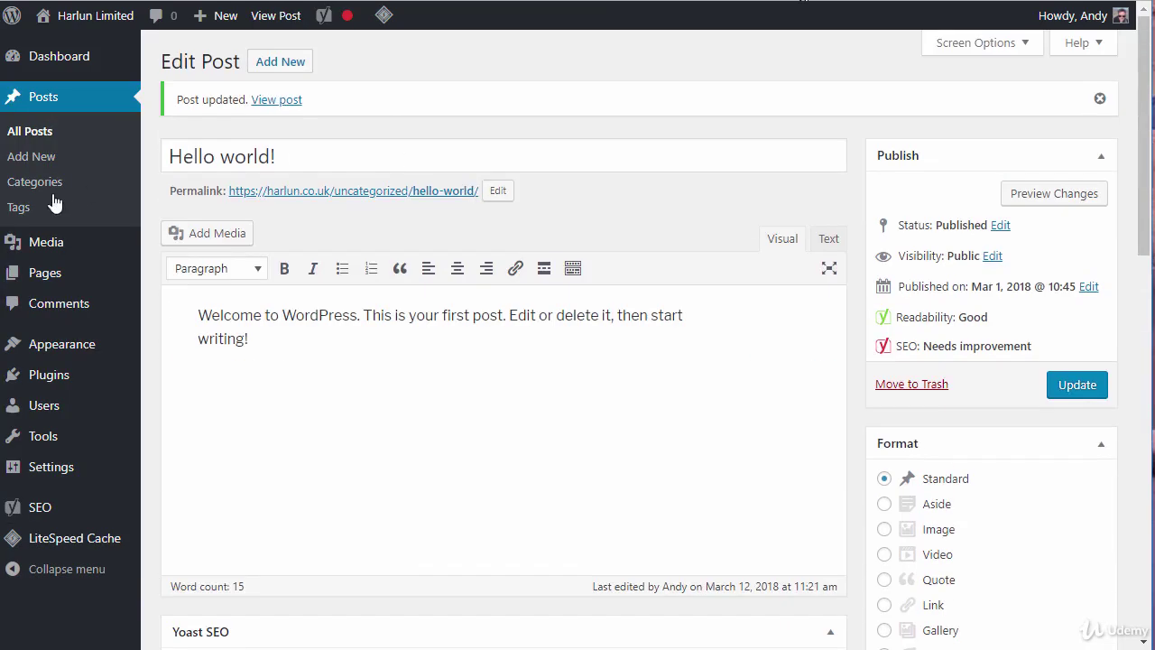
{"action": "left_click", "coordinate": [27, 181]}
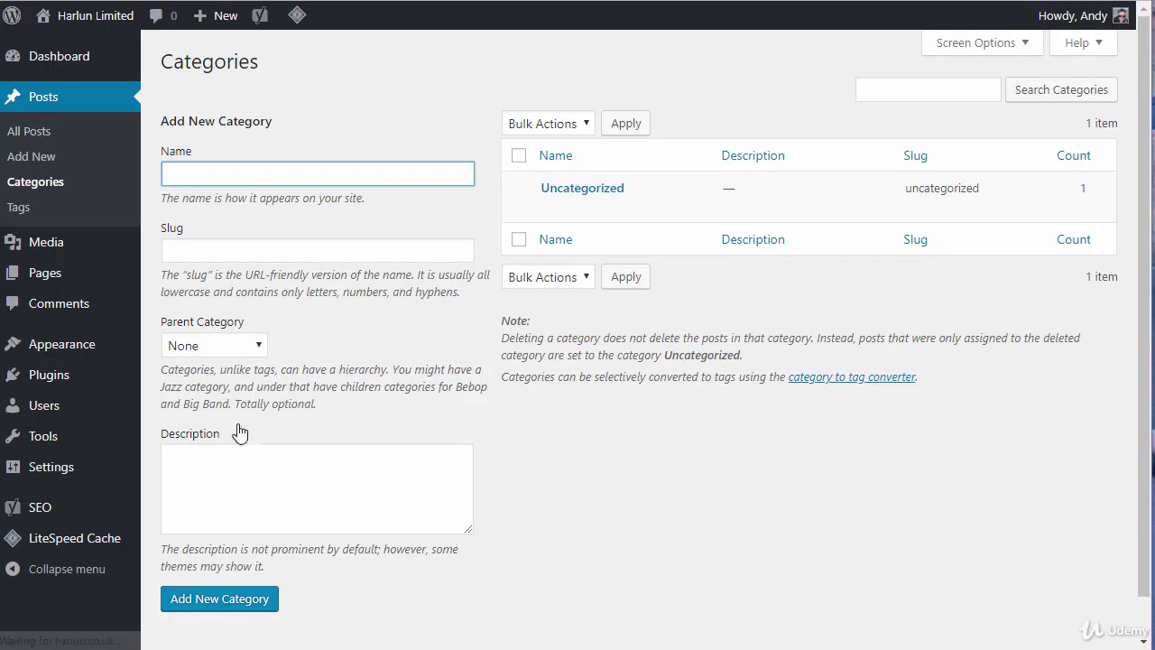
{"action": "left_click", "coordinate": [582, 189]}
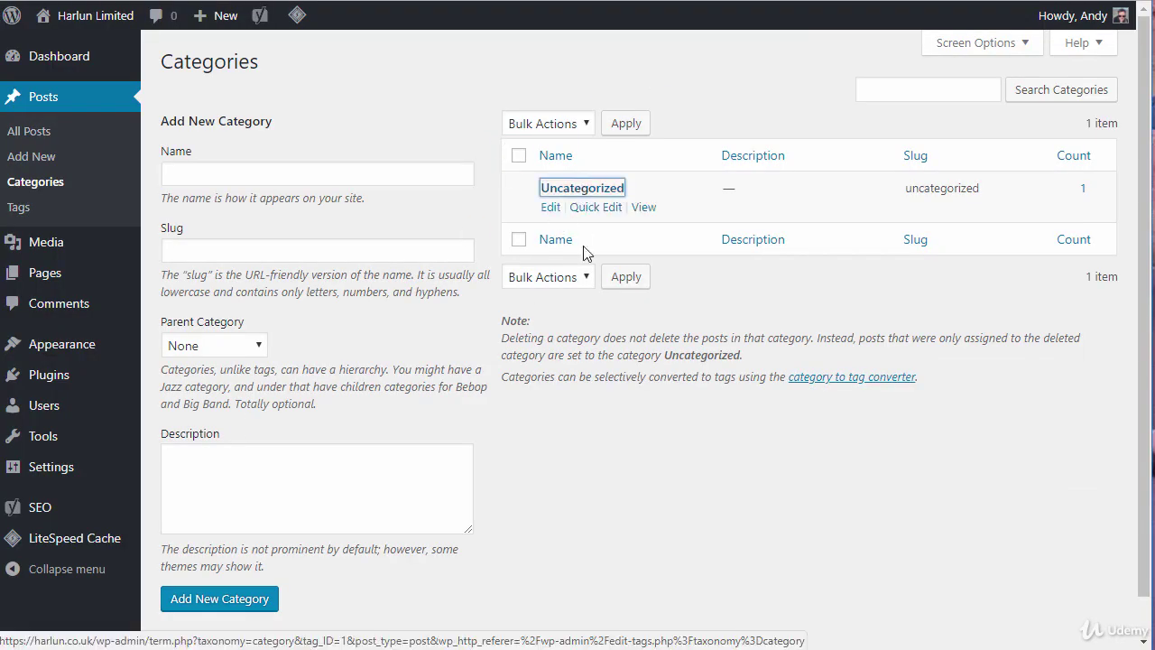
{"action": "scroll", "coordinate": [966, 305], "scroll_direction": "down", "scroll_amount": 5}
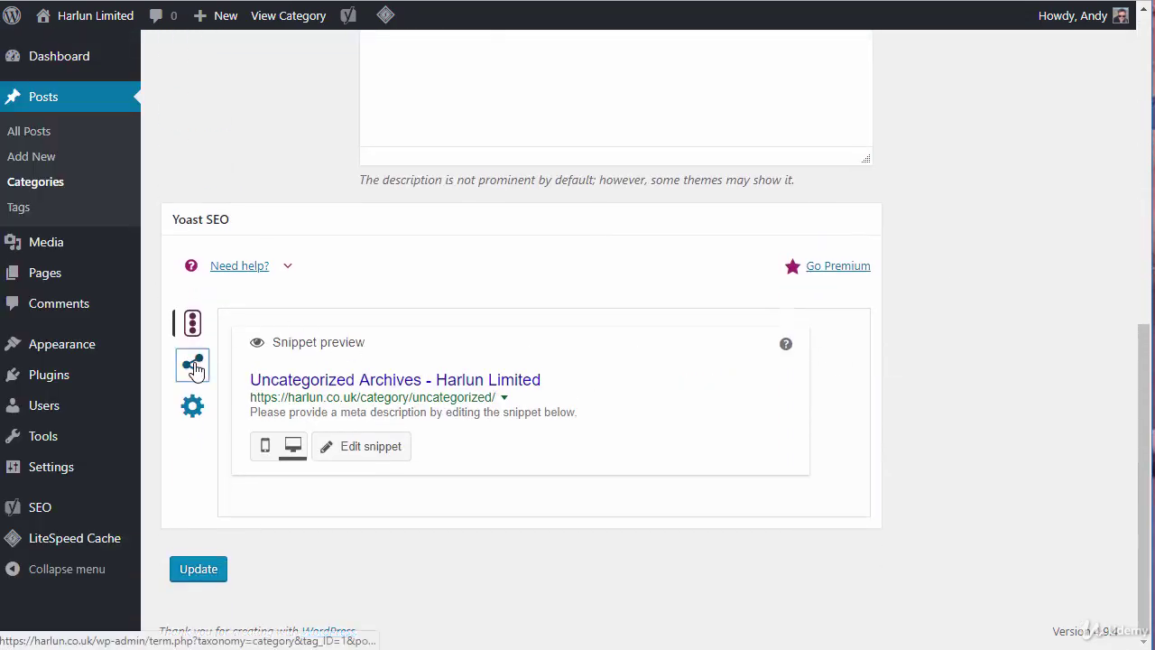
Step: Examine the Facebook sharing fields and the search visibility options in the Uncategorized category's Yoast SEO section
{"action": "left_click", "coordinate": [194, 365]}
{"action": "scroll", "coordinate": [962, 305], "scroll_direction": "down", "scroll_amount": 2}
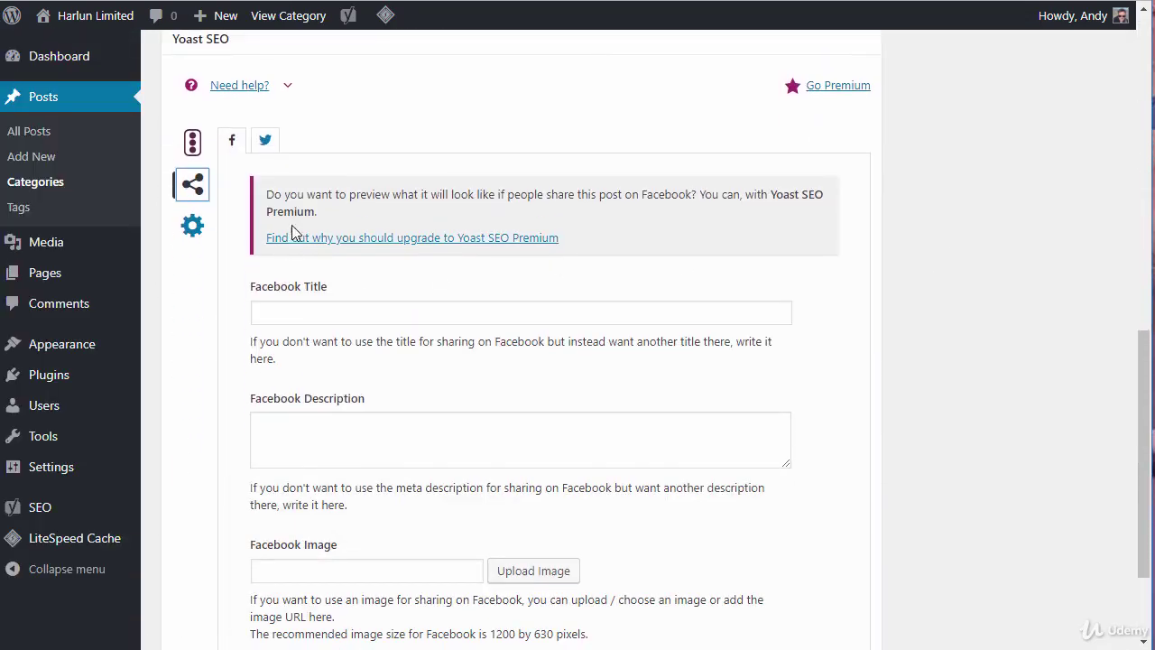
{"action": "left_click", "coordinate": [191, 228]}
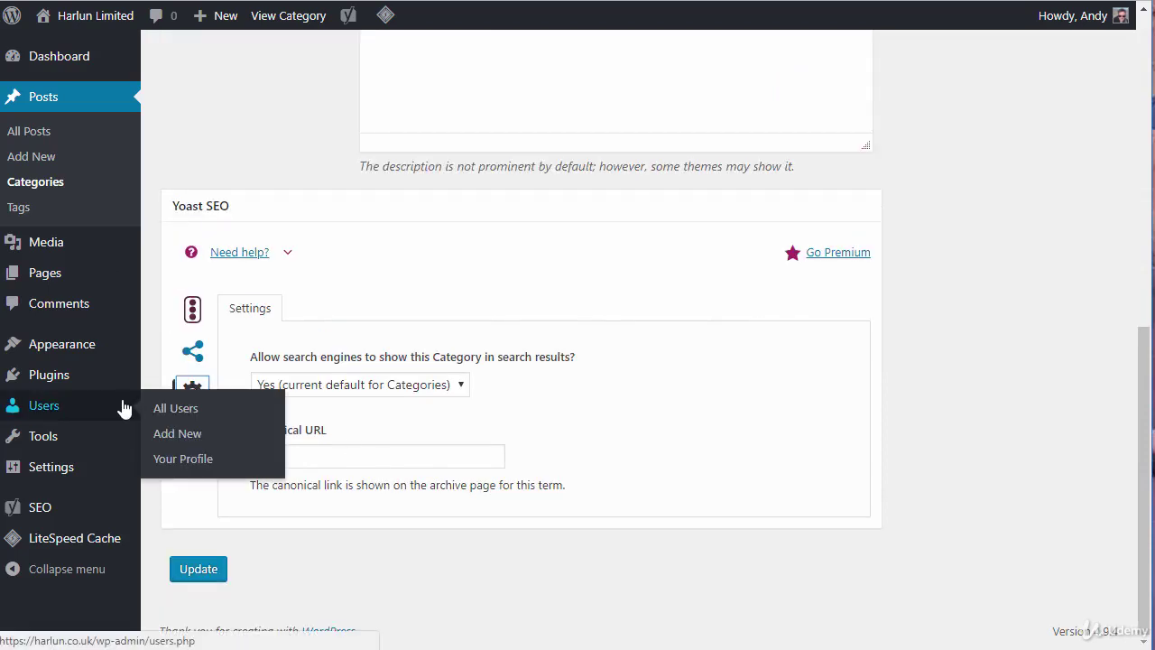
{"action": "left_click", "coordinate": [423, 385]}
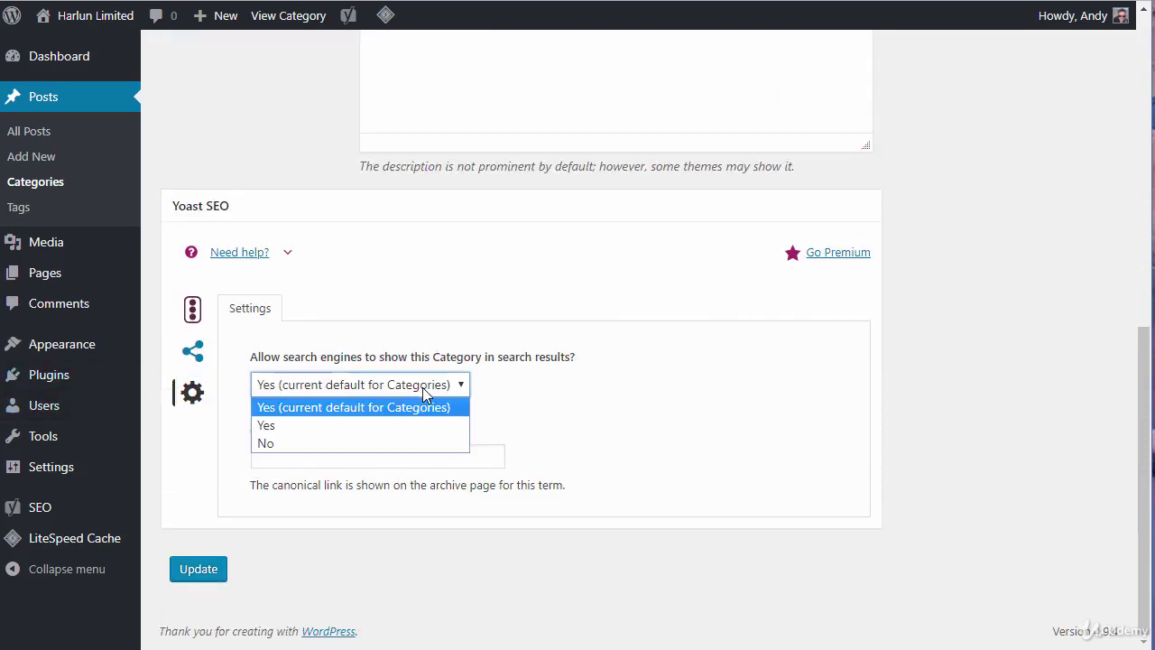
{"action": "left_click", "coordinate": [475, 391]}
{"action": "scroll", "coordinate": [791, 331], "scroll_direction": "up", "scroll_amount": 7}
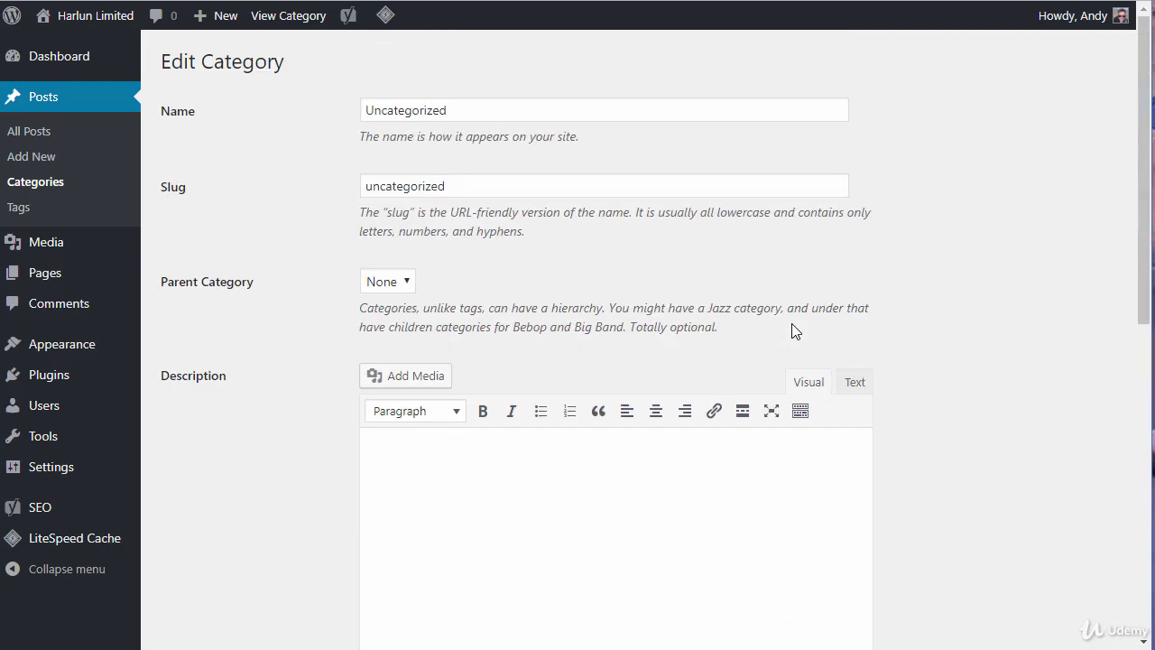
{"action": "scroll", "coordinate": [895, 254], "scroll_direction": "down", "scroll_amount": 7}
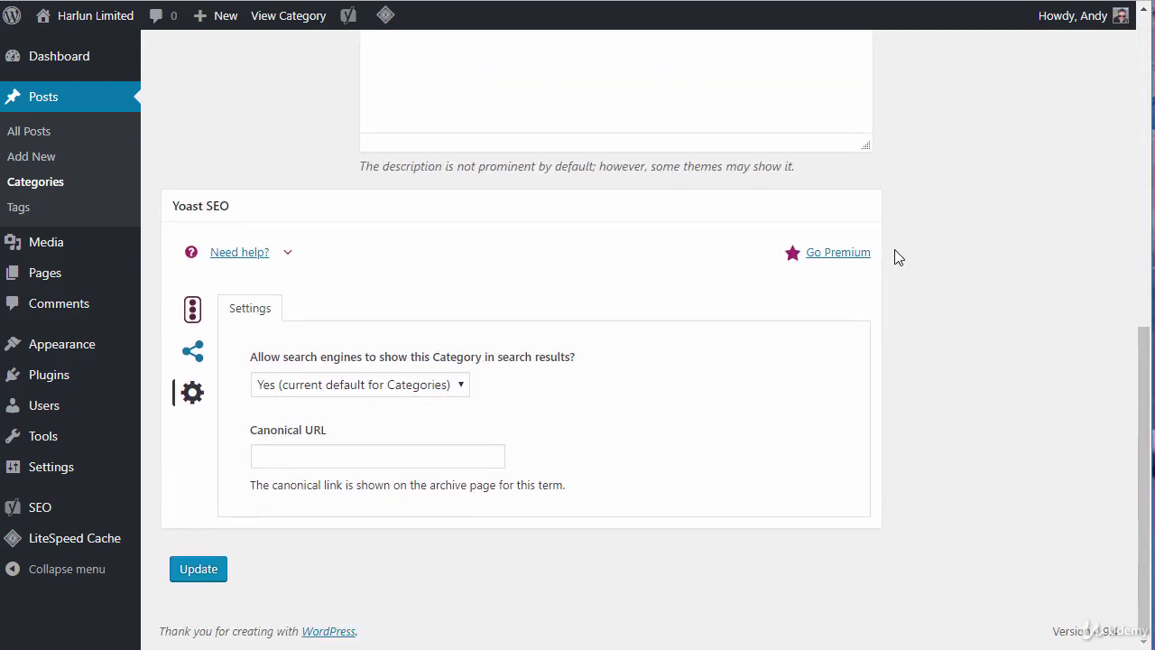
Step: Try No for showing the Uncategorized category in search results, and restore "Yes (current default for Categories)"
{"action": "left_click", "coordinate": [458, 386]}
{"action": "left_click", "coordinate": [287, 443]}
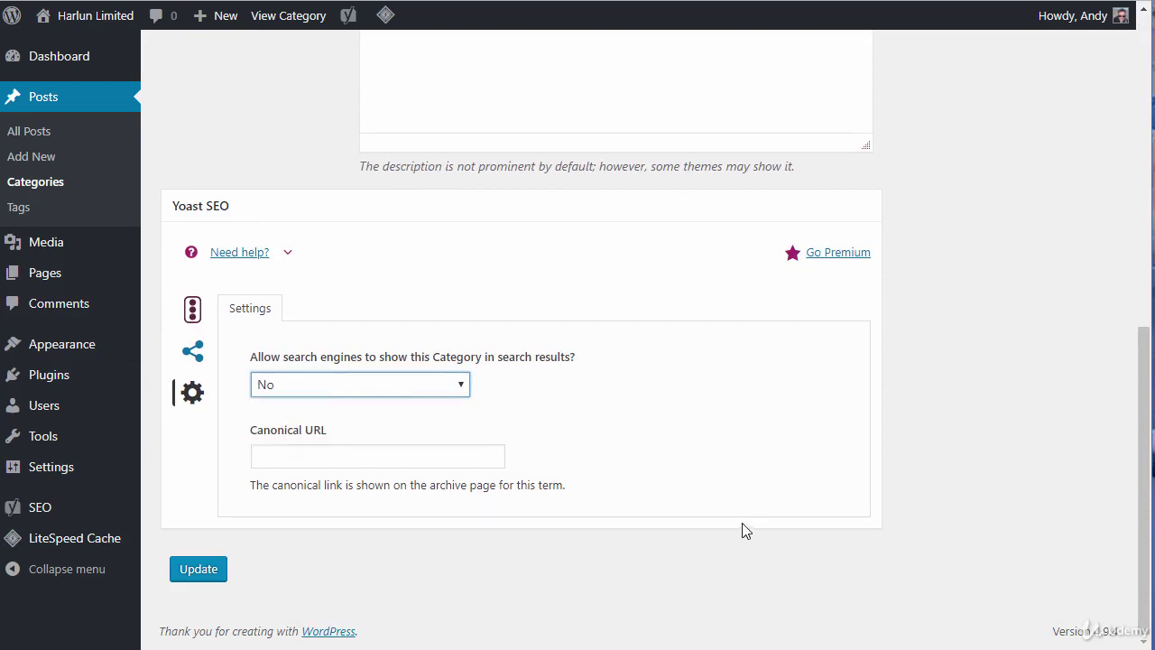
{"action": "left_click", "coordinate": [437, 385]}
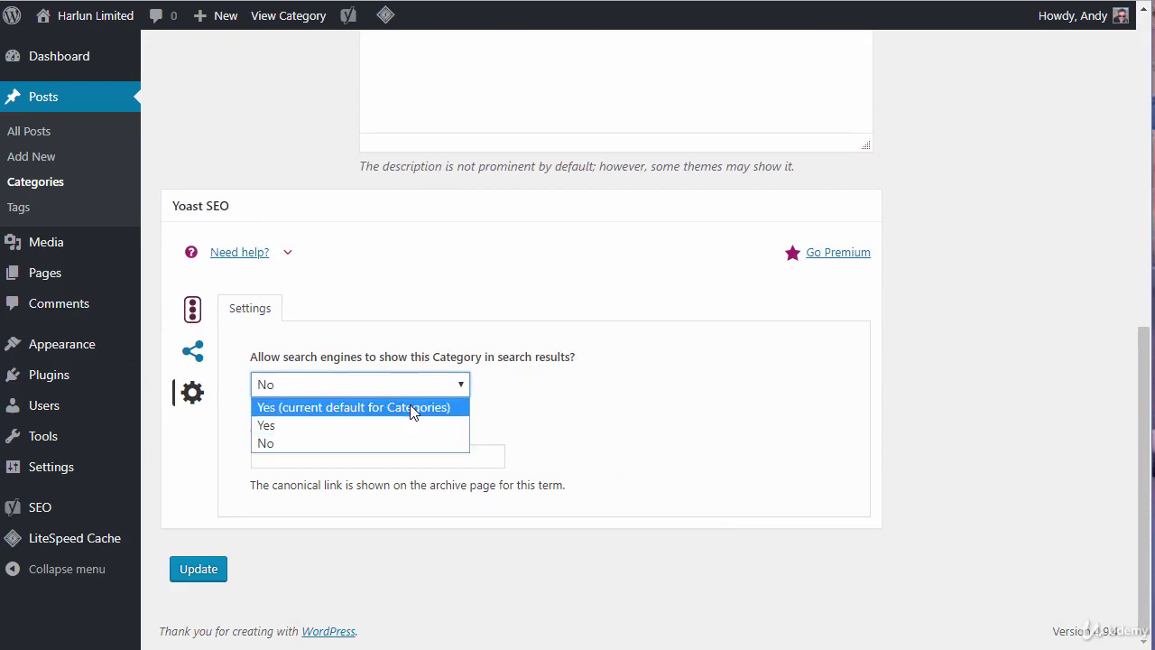
{"action": "left_click", "coordinate": [425, 406]}
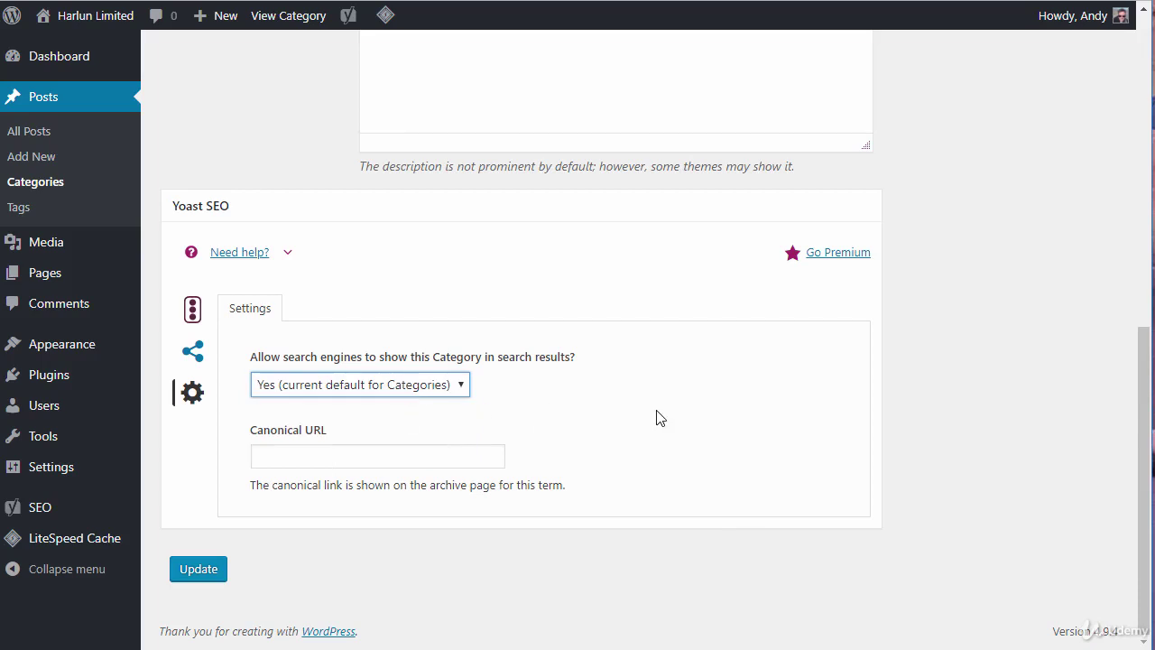
Step: Return to the Hello world! post and reload its editor so the Yoast SEO box uses the saved feature settings
{"action": "scroll", "coordinate": [658, 325], "scroll_direction": "up", "scroll_amount": 6}
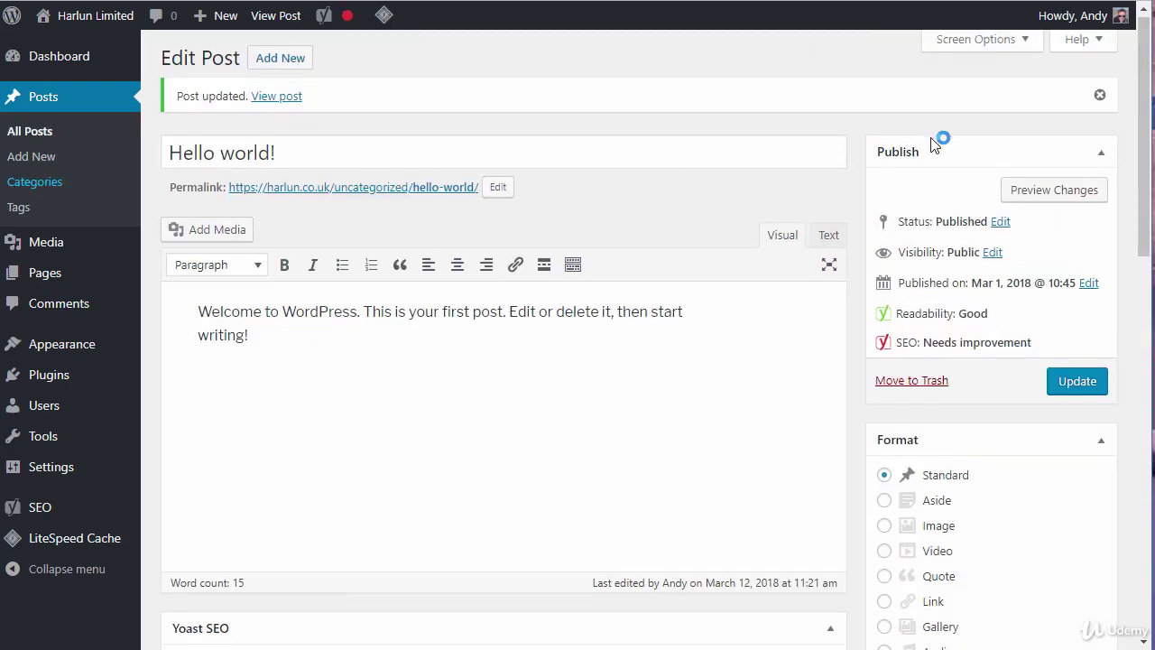
{"action": "scroll", "coordinate": [935, 137], "scroll_direction": "down", "scroll_amount": 6}
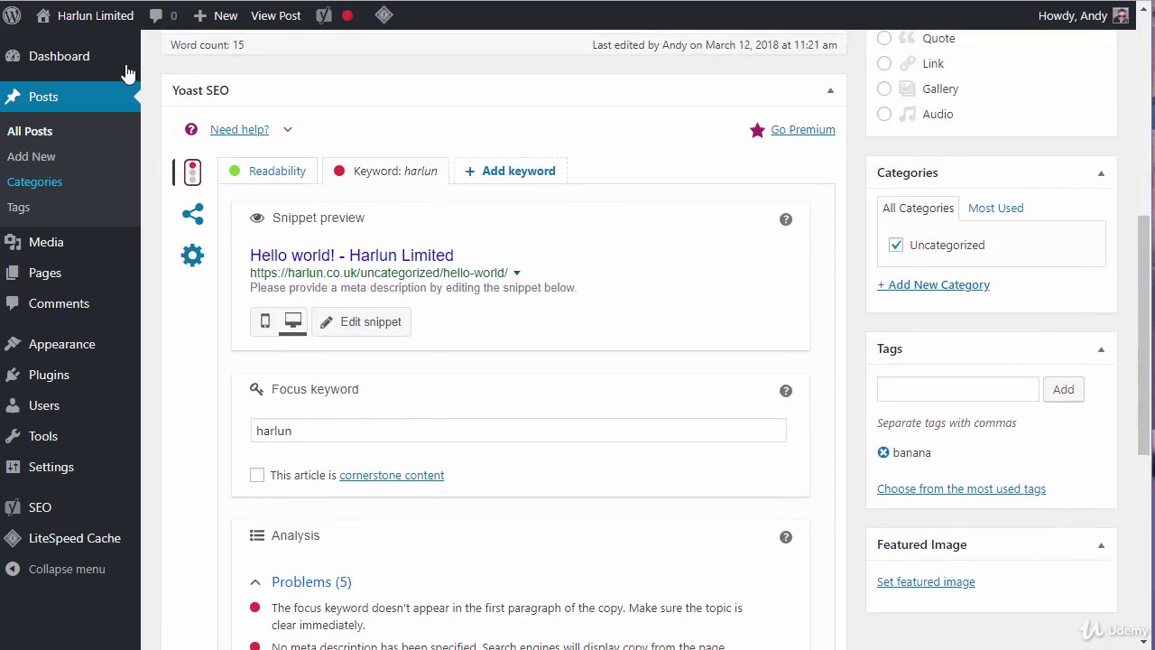
{"action": "left_click", "coordinate": [88, 29]}
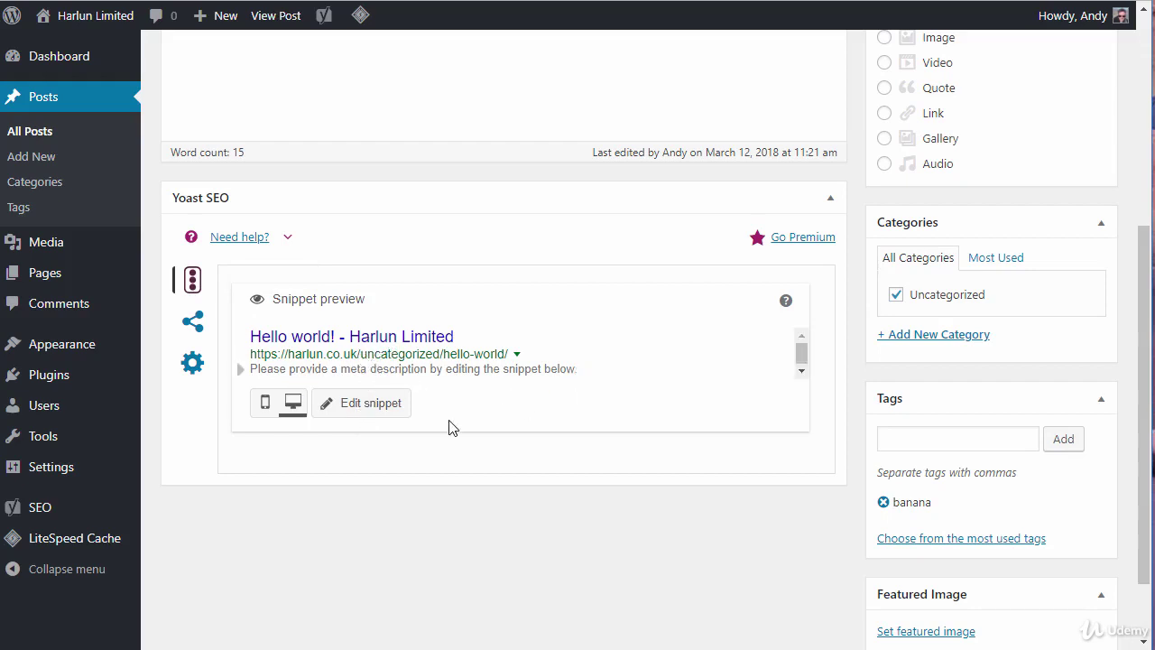
Step: Examine the SEO title, slug and meta description fields in the Hello world! post's snippet editor
{"action": "left_click", "coordinate": [385, 411]}
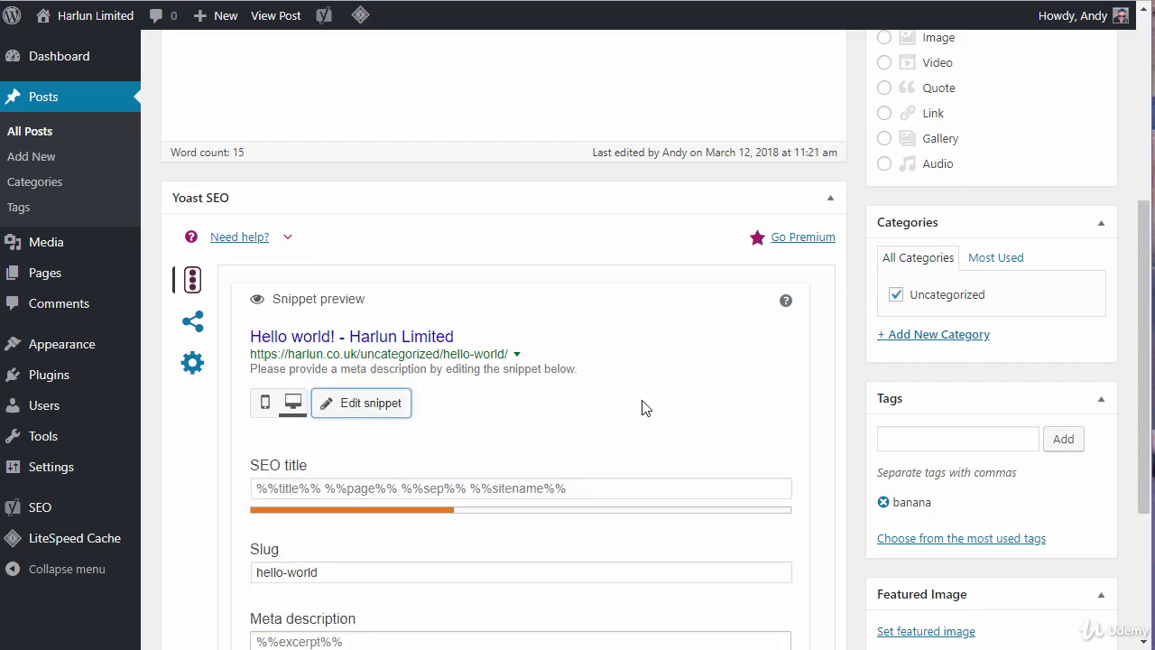
{"action": "scroll", "coordinate": [642, 407], "scroll_direction": "down", "scroll_amount": 2}
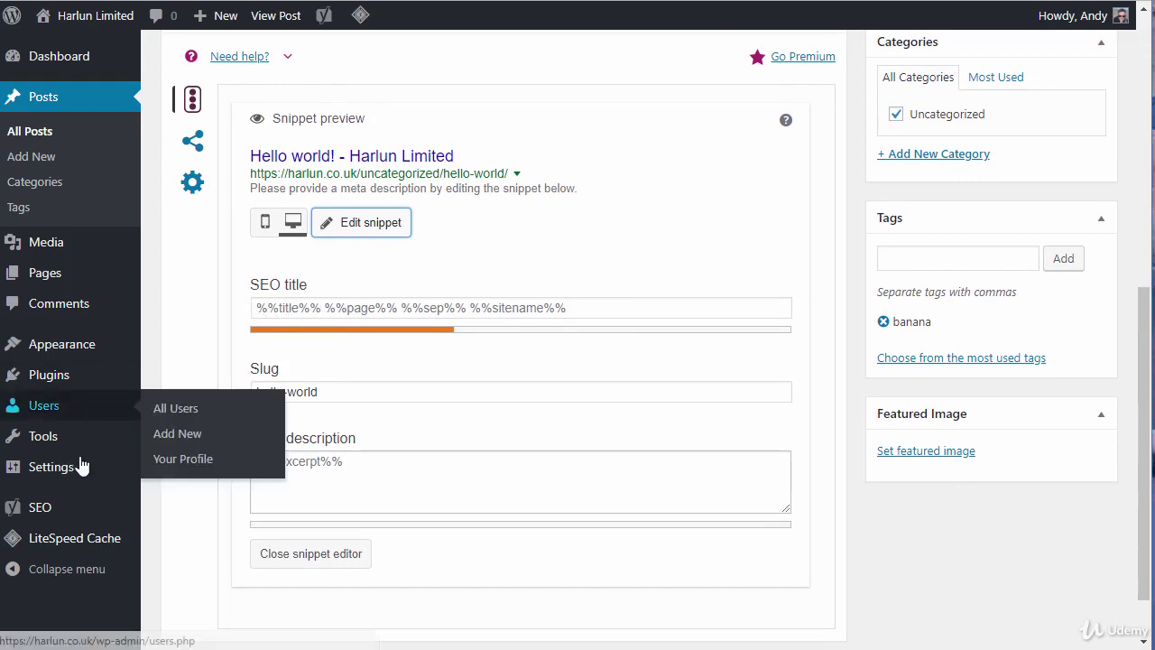
{"action": "mouse_move", "coordinate": [52, 514]}
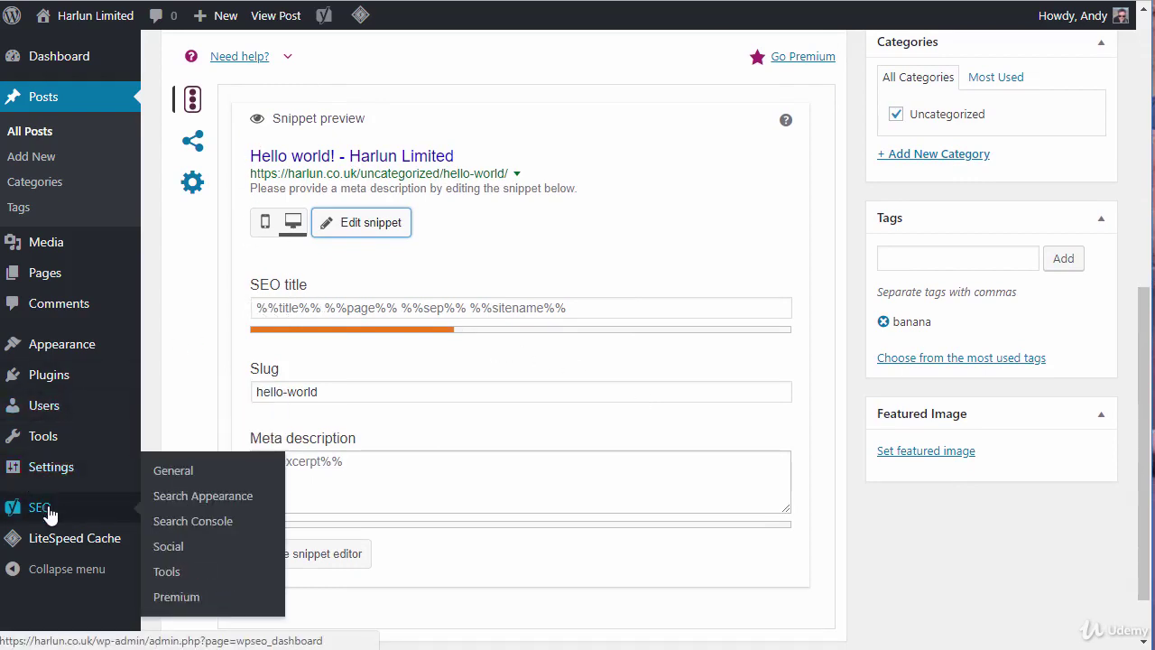
{"action": "left_click", "coordinate": [362, 390]}
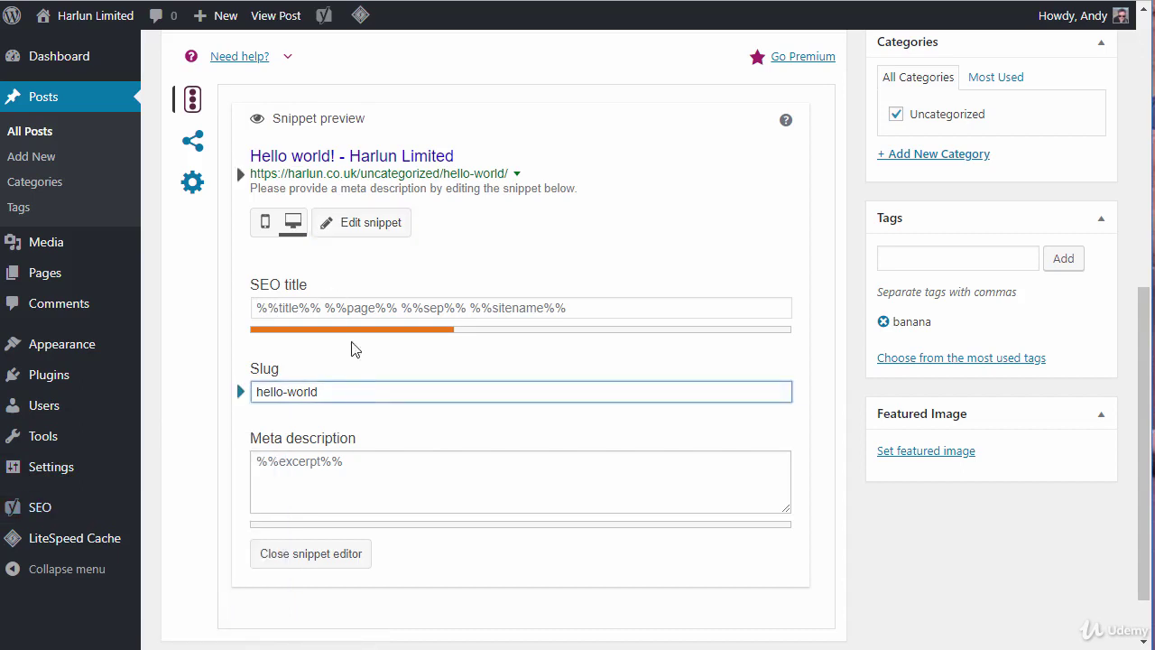
{"action": "left_click", "coordinate": [361, 466]}
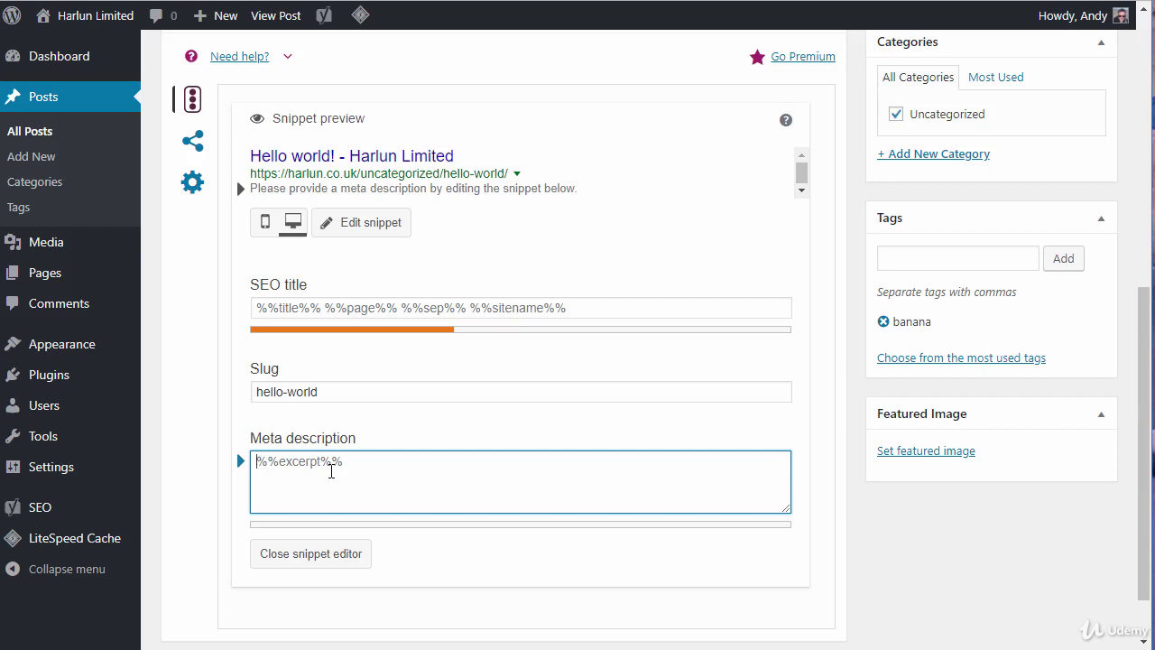
{"action": "left_click", "coordinate": [496, 311]}
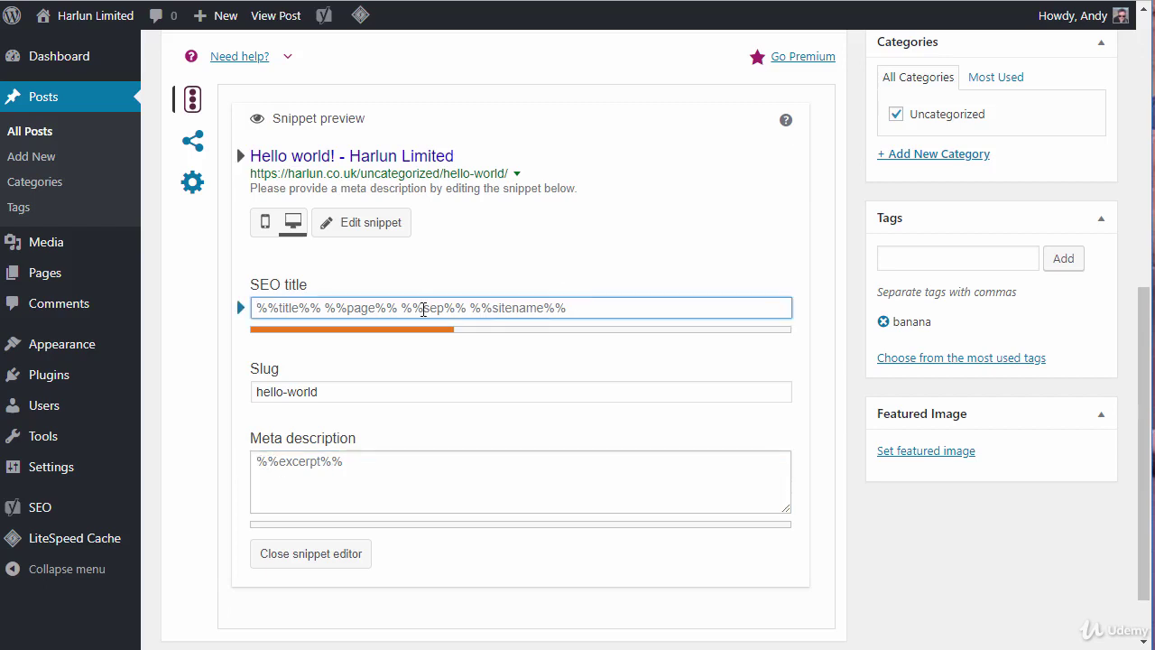
{"action": "left_click", "coordinate": [369, 227]}
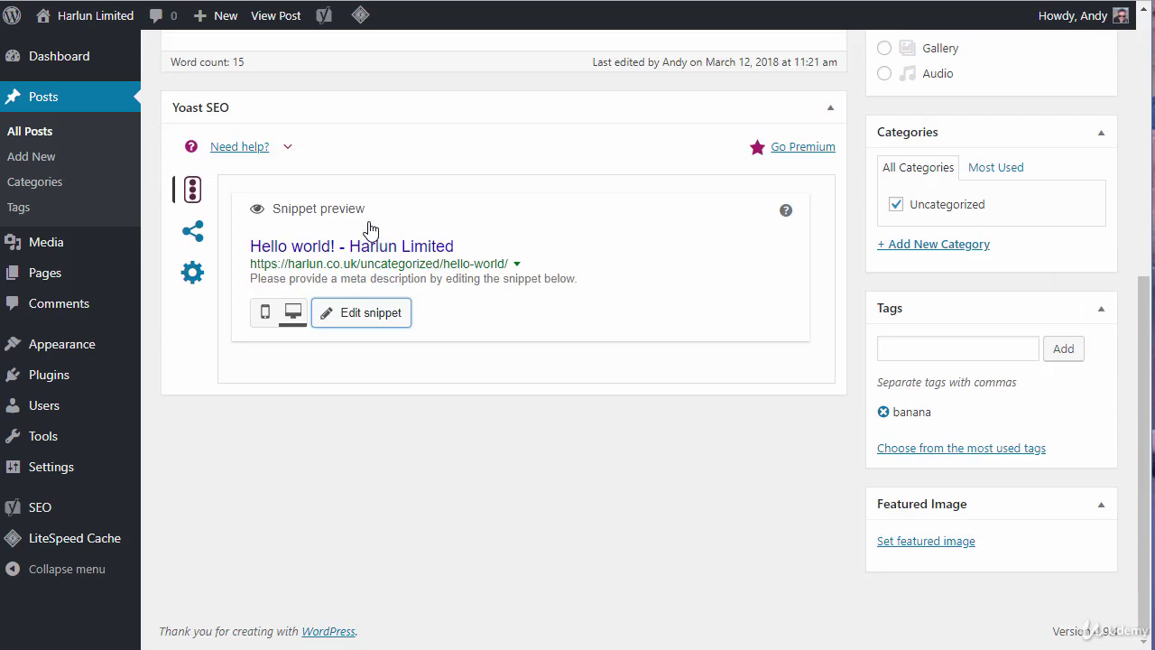
{"action": "left_click", "coordinate": [377, 318]}
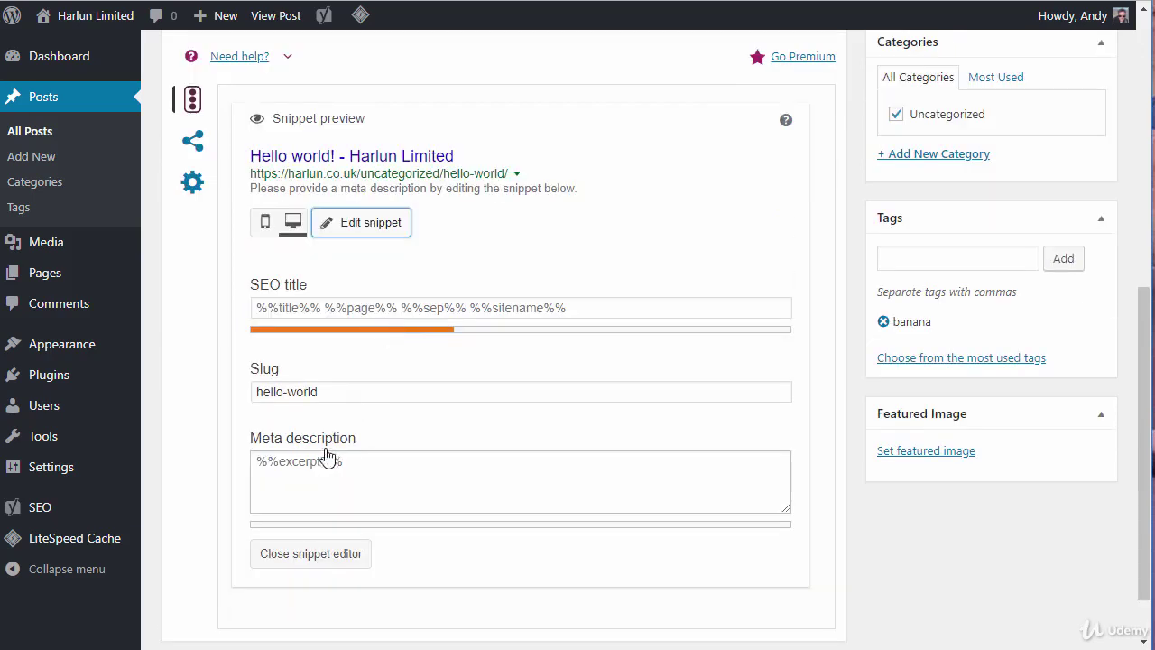
{"action": "left_click", "coordinate": [580, 310]}
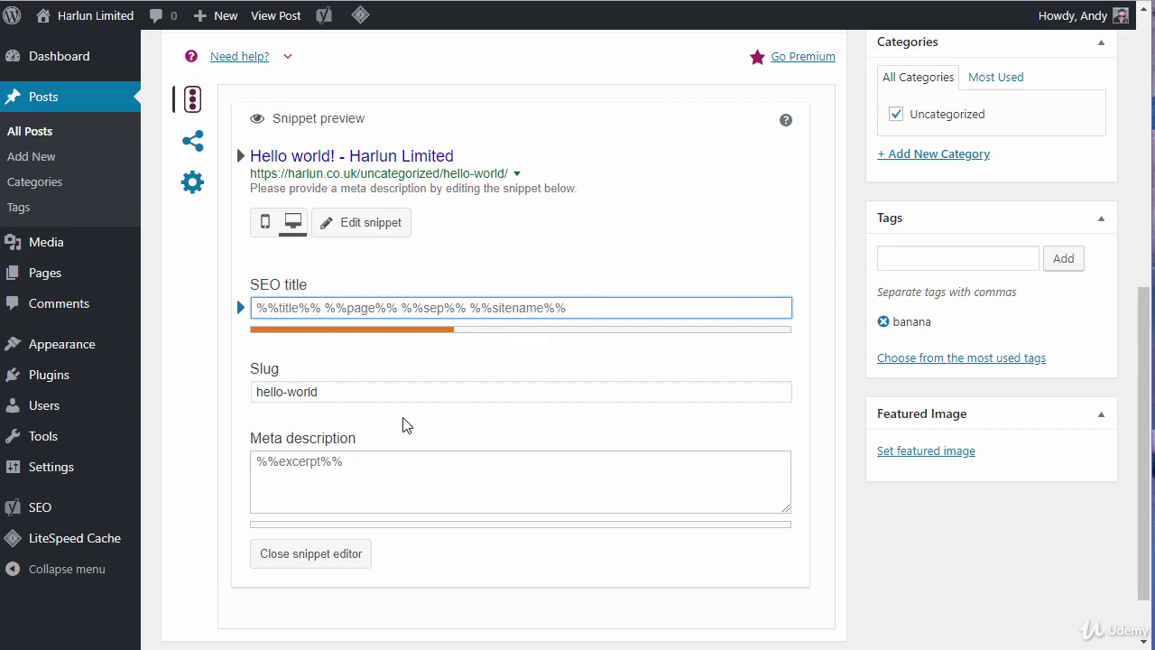
{"action": "left_click", "coordinate": [399, 472]}
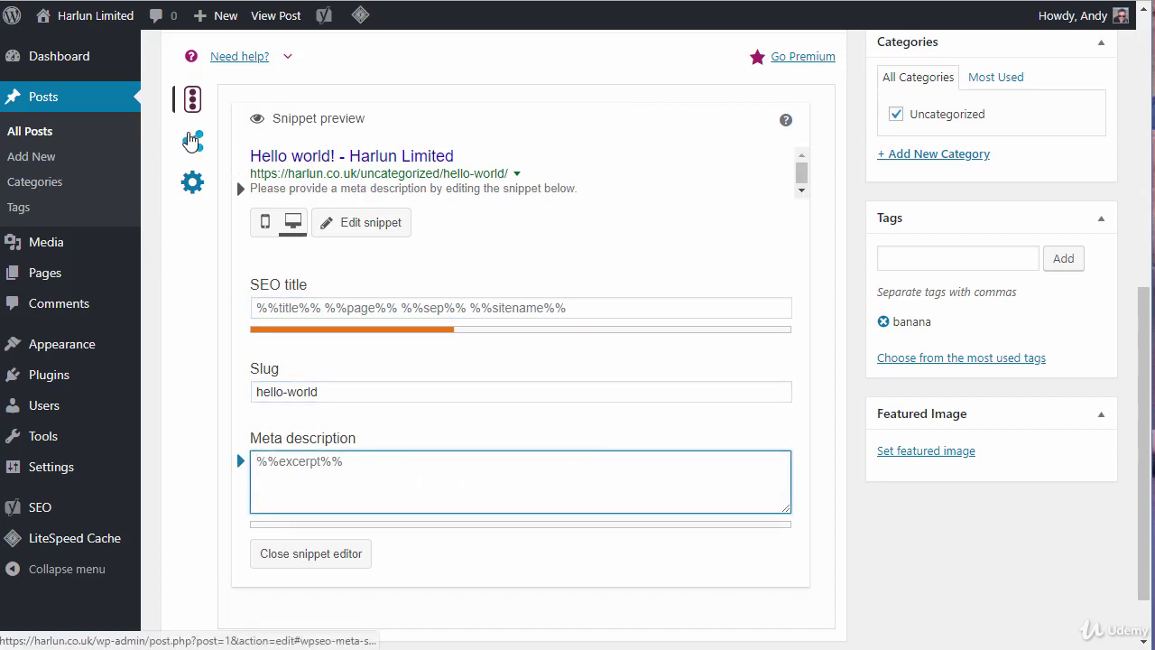
Step: View the Facebook title, description and image fields in the Hello world! post's Yoast social settings
{"action": "left_click", "coordinate": [193, 140]}
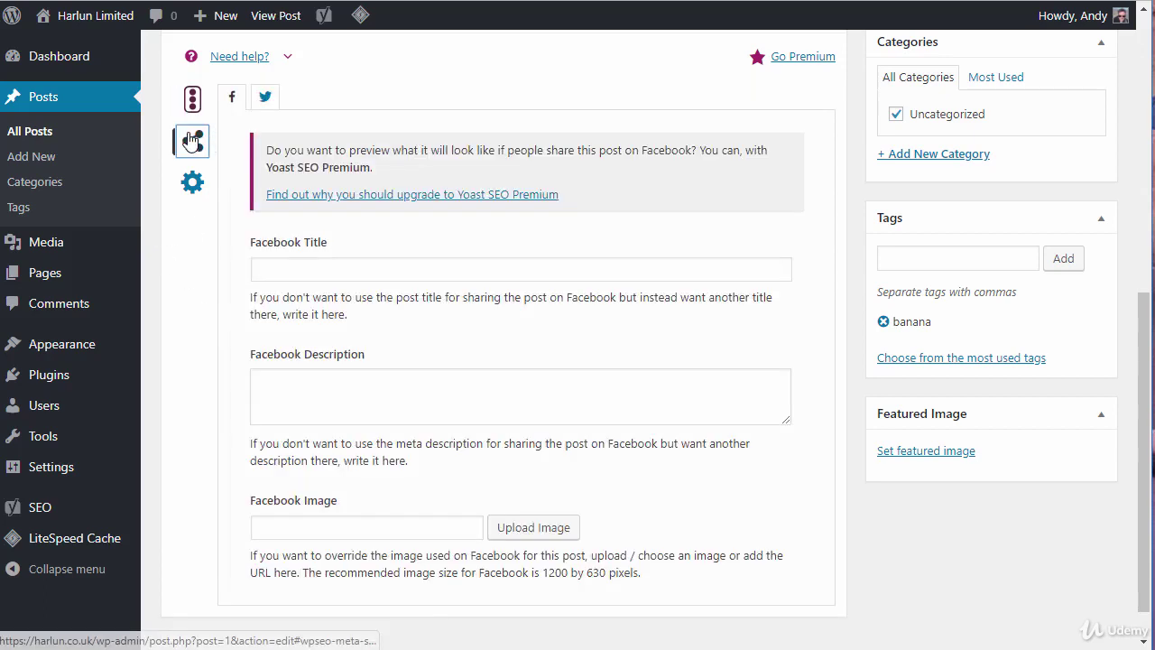
{"action": "left_click", "coordinate": [345, 266]}
{"action": "left_click", "coordinate": [346, 402]}
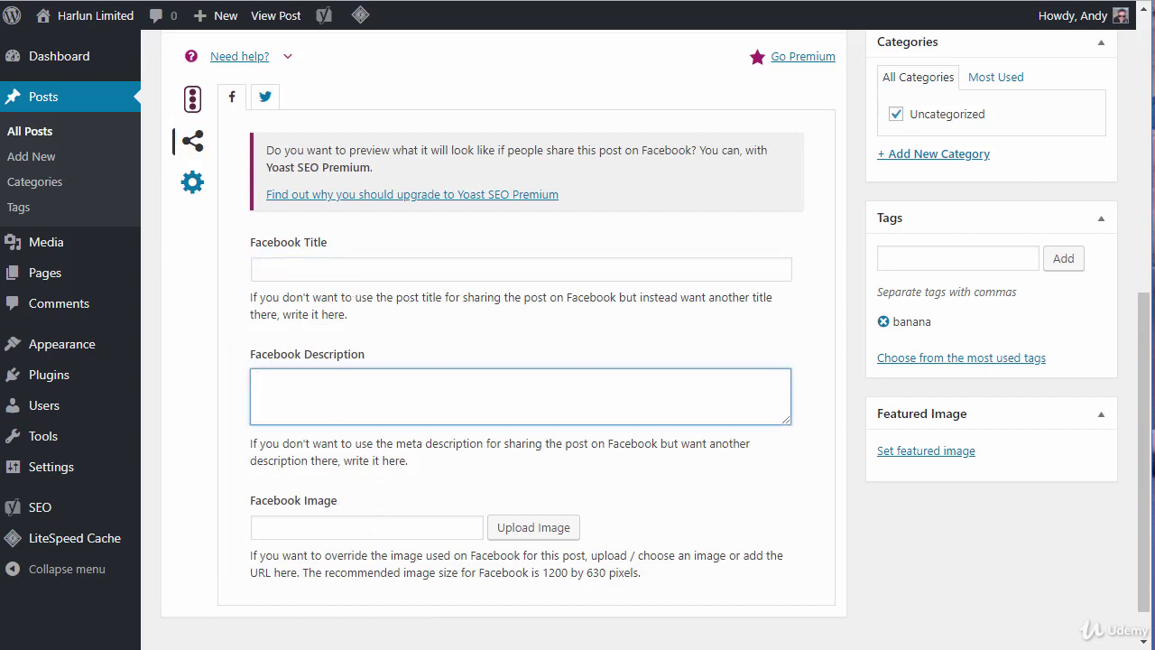
Step: Check the Facebook image field, and view the post's Twitter title, description and image fields
{"action": "left_click", "coordinate": [392, 531]}
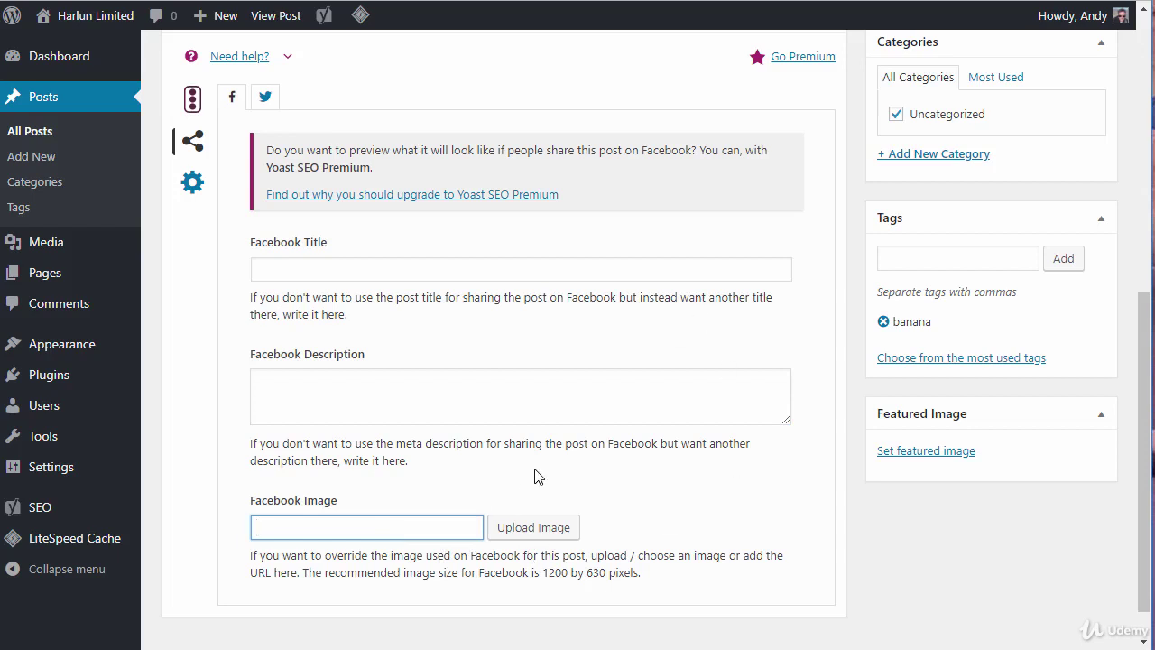
{"action": "left_click", "coordinate": [265, 97]}
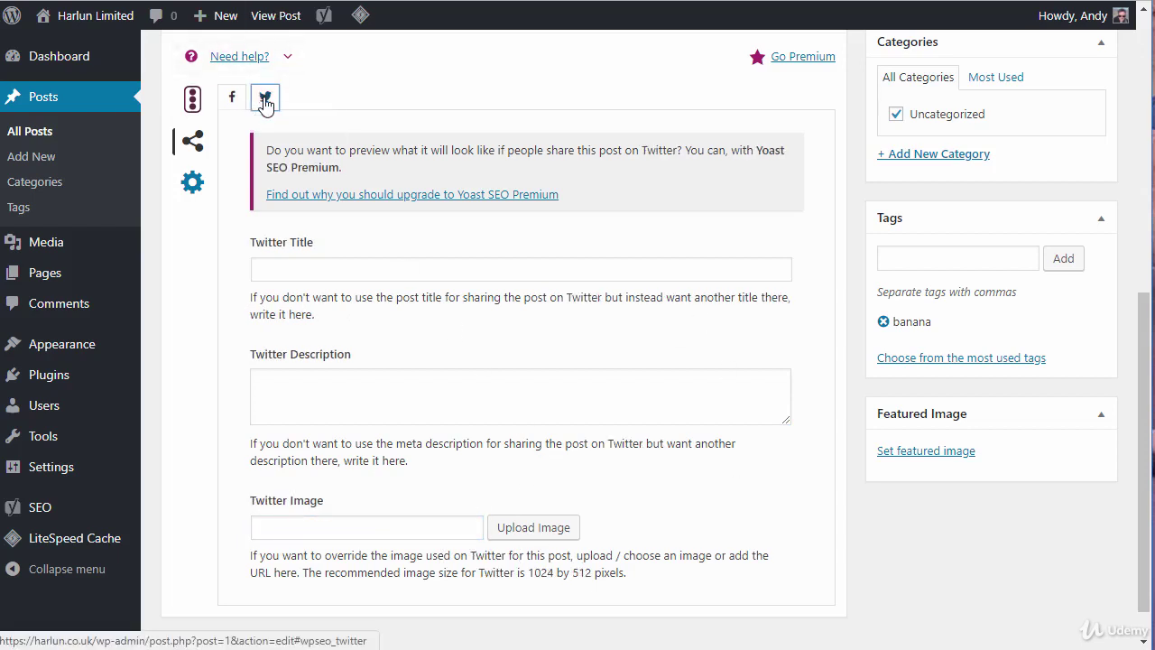
Step: Examine the options for showing the Hello world! post in search results in Yoast's advanced settings, keeping the default for Posts
{"action": "left_click", "coordinate": [192, 181]}
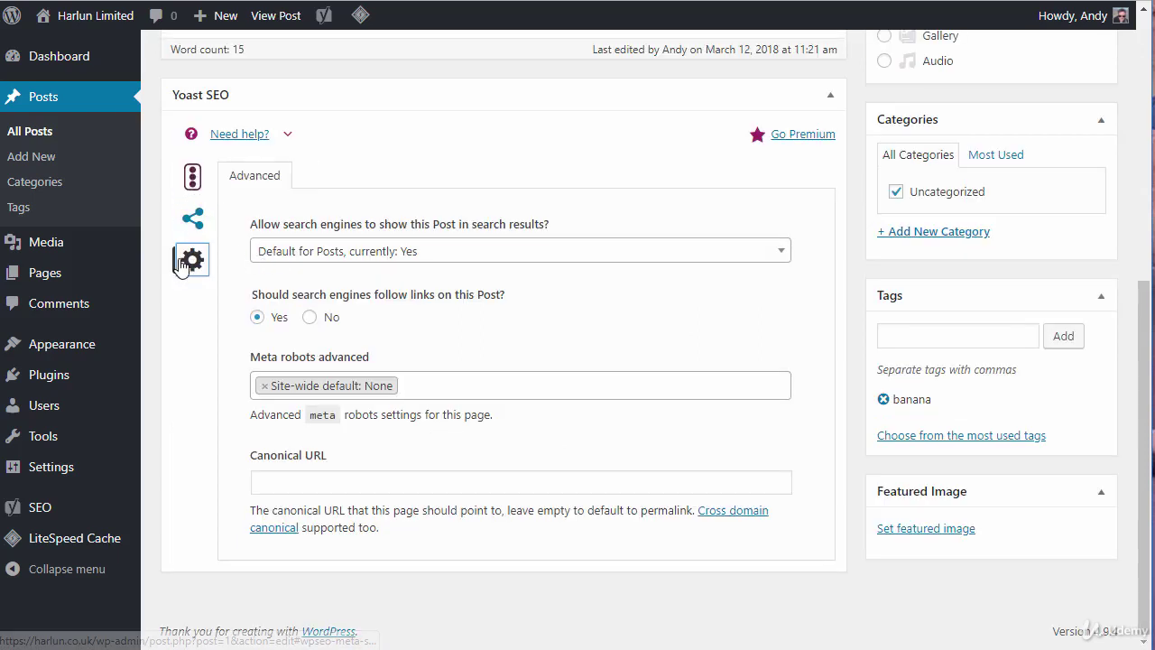
{"action": "left_click", "coordinate": [780, 253]}
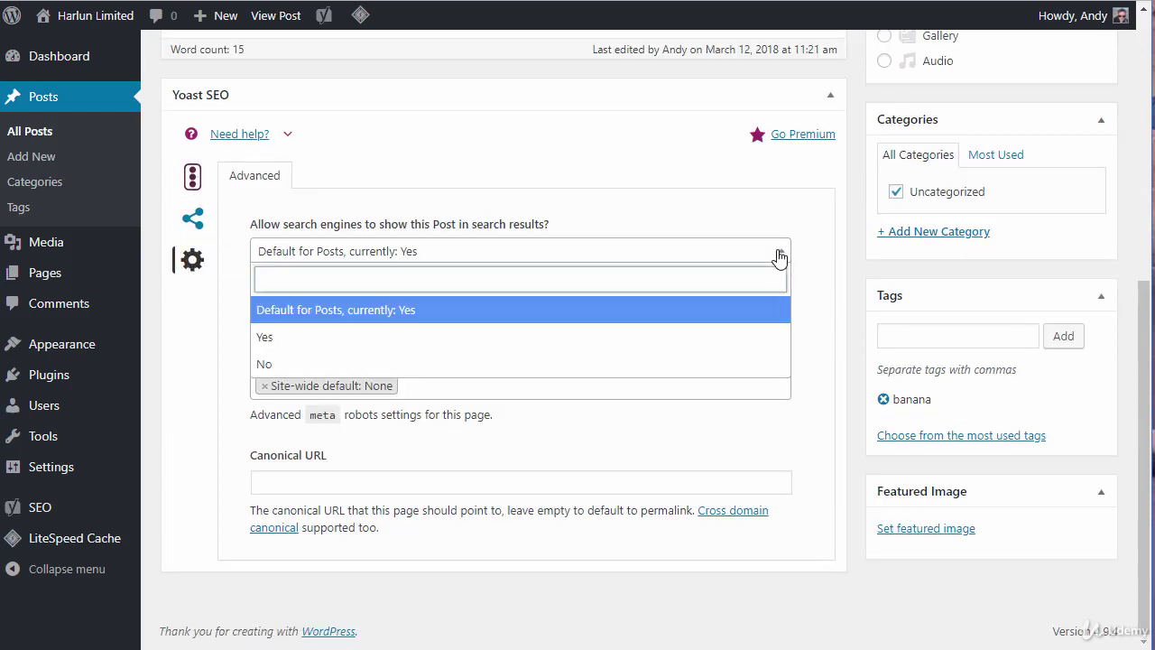
{"action": "left_click", "coordinate": [774, 222]}
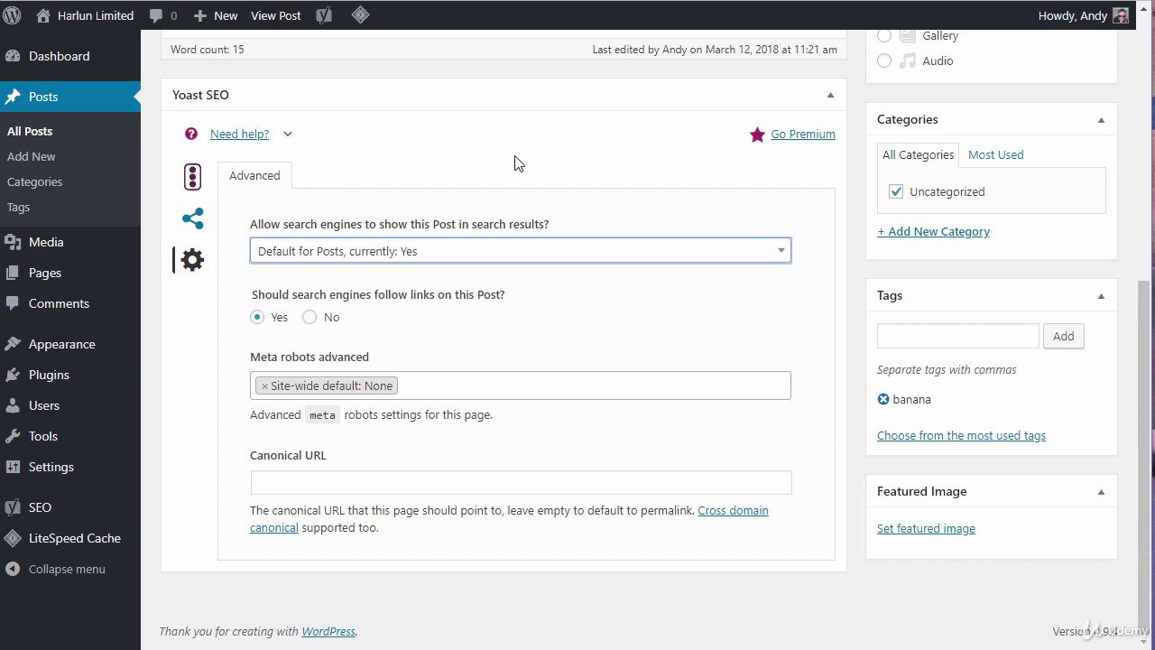
{"action": "scroll", "coordinate": [516, 163], "scroll_direction": "up", "scroll_amount": 5}
{"action": "scroll", "coordinate": [516, 164], "scroll_direction": "down", "scroll_amount": 5}
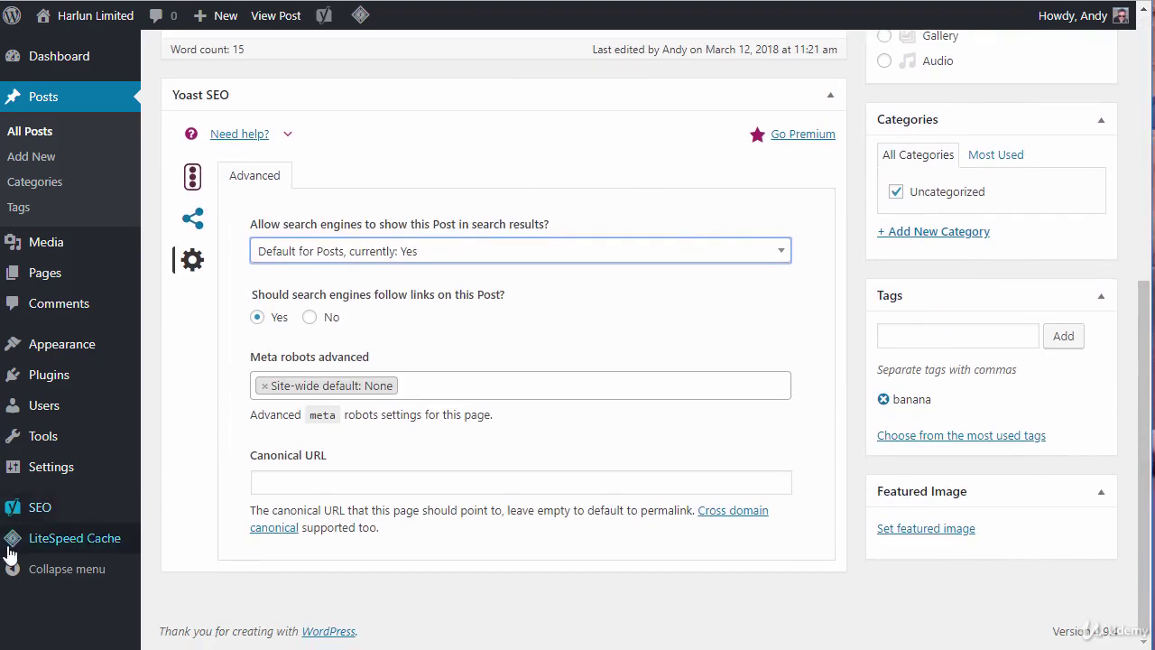
{"action": "mouse_move", "coordinate": [31, 521]}
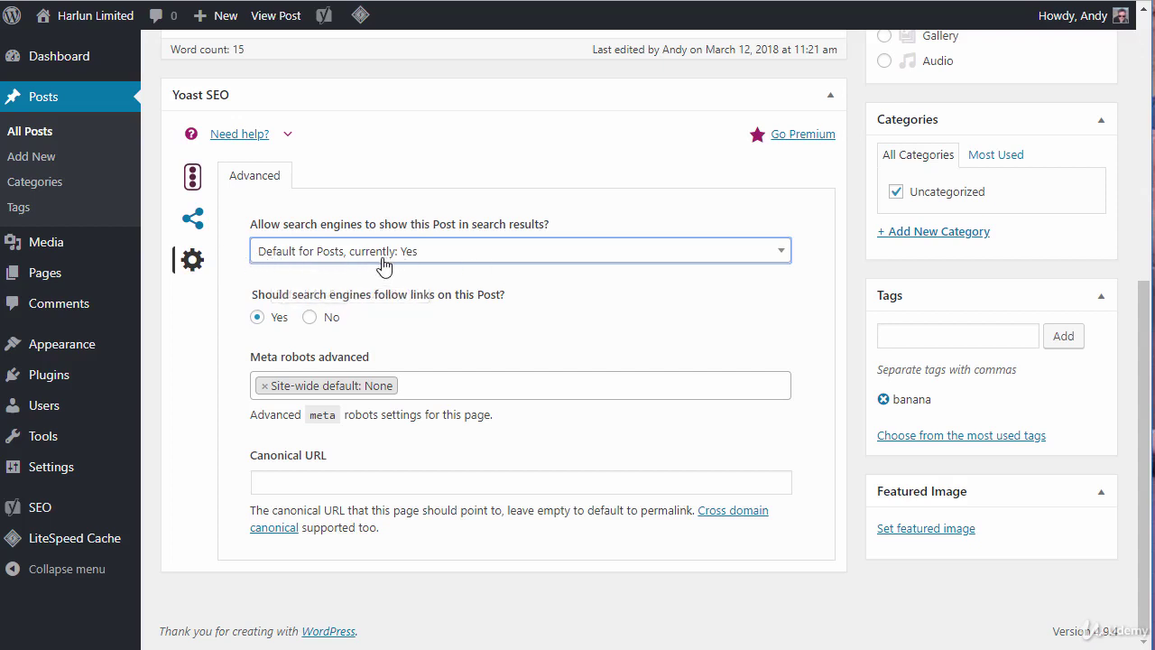
{"action": "left_click", "coordinate": [778, 254]}
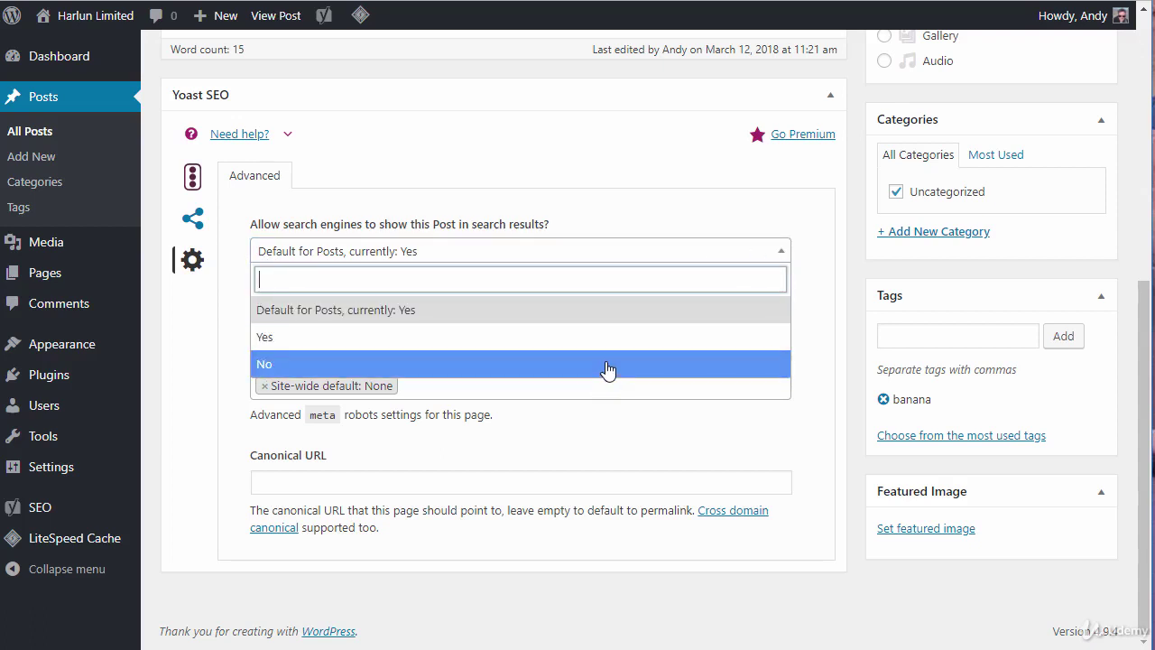
{"action": "left_click", "coordinate": [806, 210]}
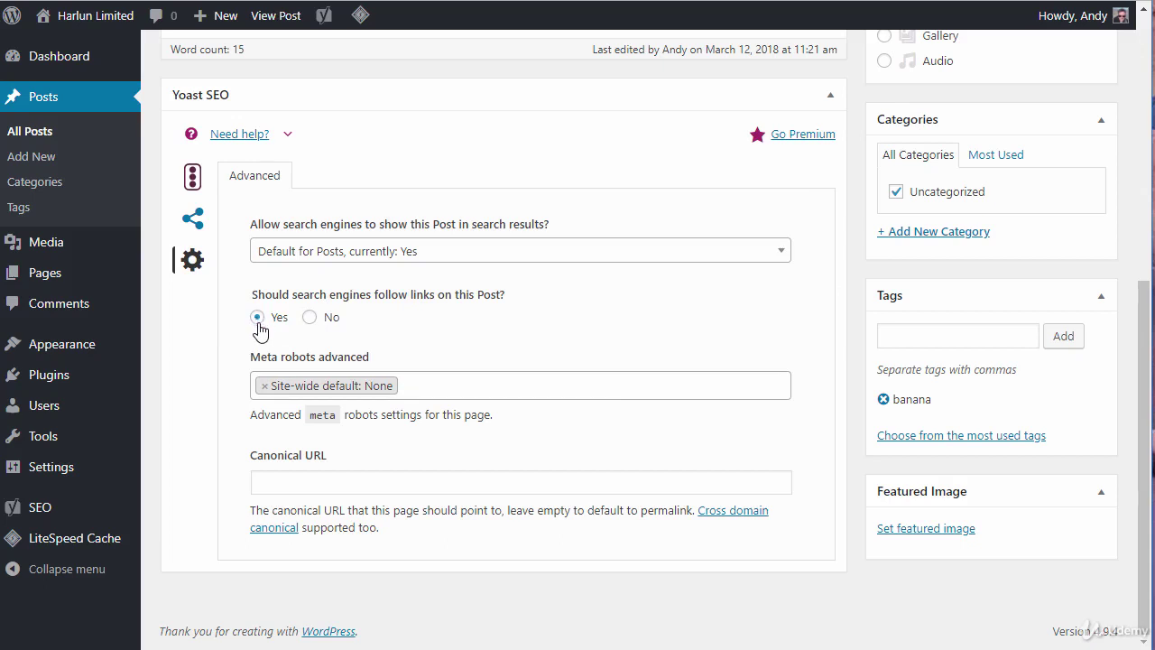
Step: Review the advanced meta robots options and the canonical URL field for the Hello world! post without changing them
{"action": "left_click", "coordinate": [491, 385]}
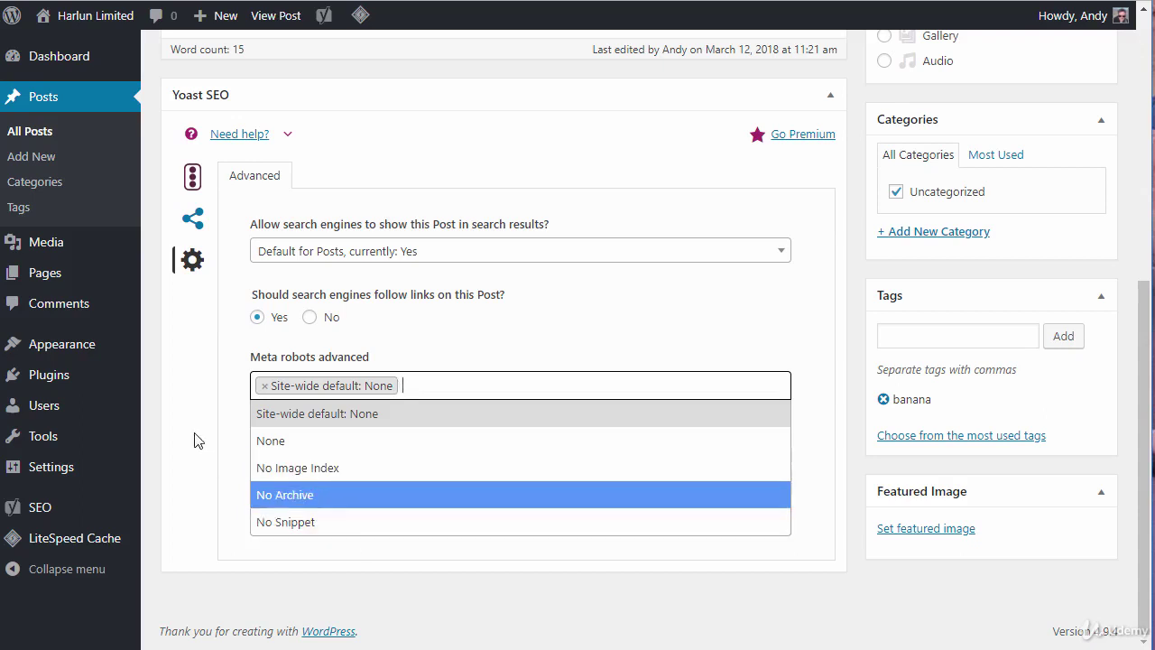
{"action": "left_click", "coordinate": [177, 340]}
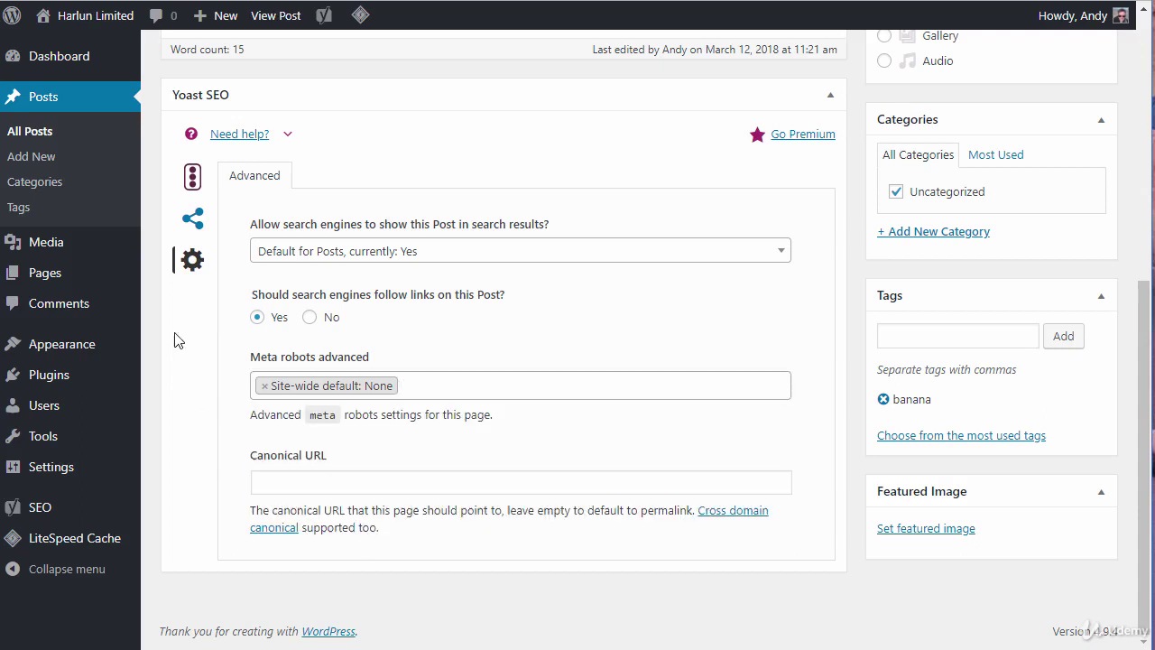
{"action": "left_click", "coordinate": [366, 487]}
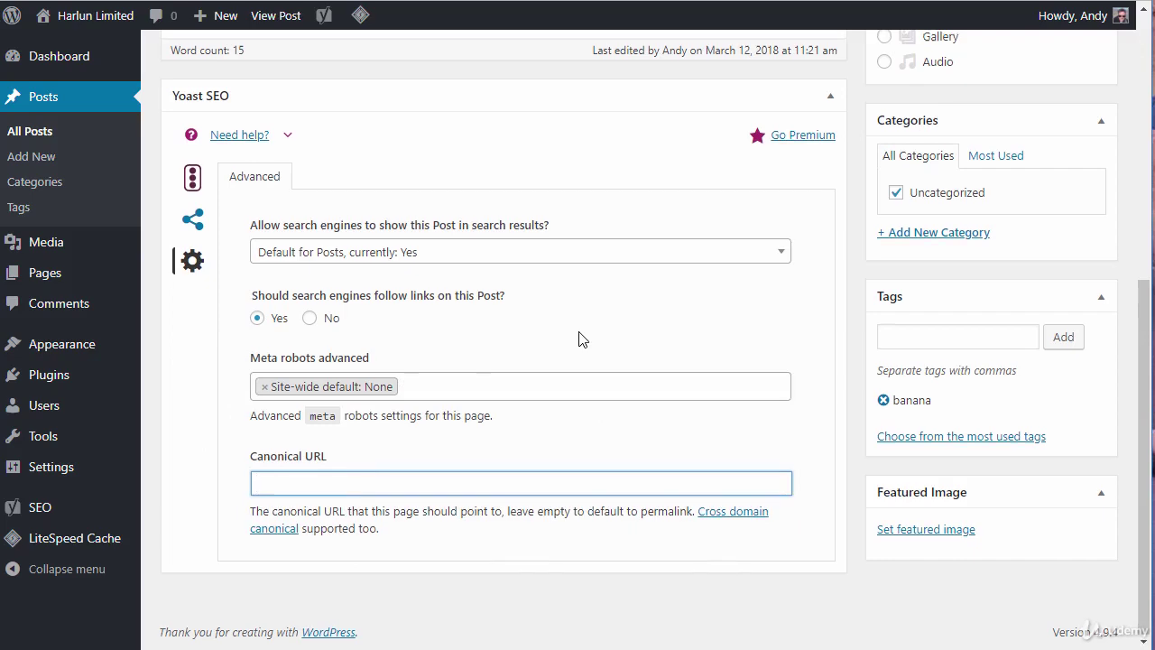
{"action": "scroll", "coordinate": [580, 334], "scroll_direction": "up", "scroll_amount": 6}
{"action": "scroll", "coordinate": [580, 332], "scroll_direction": "down", "scroll_amount": 1}
{"action": "scroll", "coordinate": [580, 332], "scroll_direction": "down", "scroll_amount": 2}
{"action": "scroll", "coordinate": [580, 332], "scroll_direction": "up", "scroll_amount": 3}
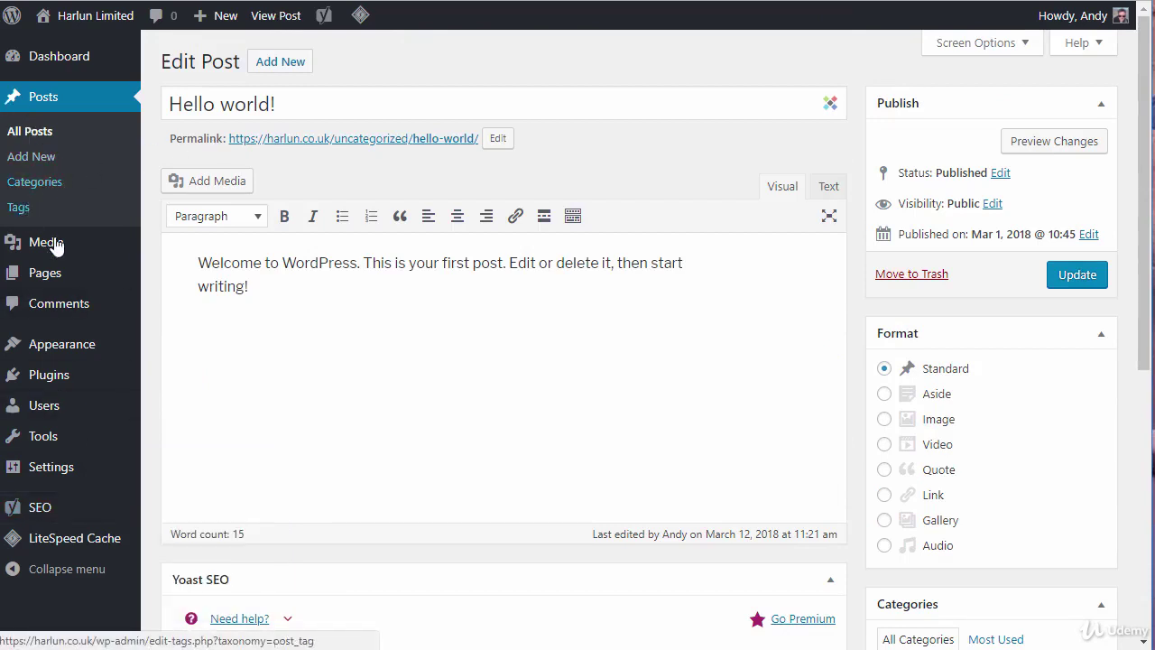
{"action": "scroll", "coordinate": [405, 97], "scroll_direction": "down", "scroll_amount": 5}
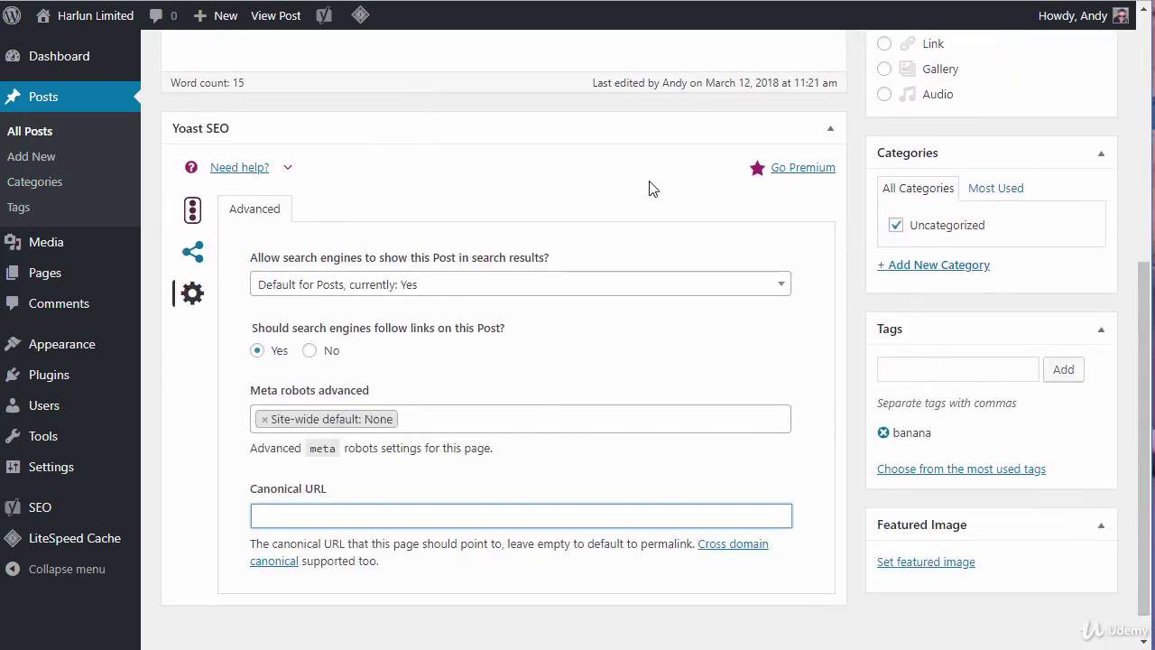
{"action": "scroll", "coordinate": [647, 186], "scroll_direction": "up", "scroll_amount": 5}
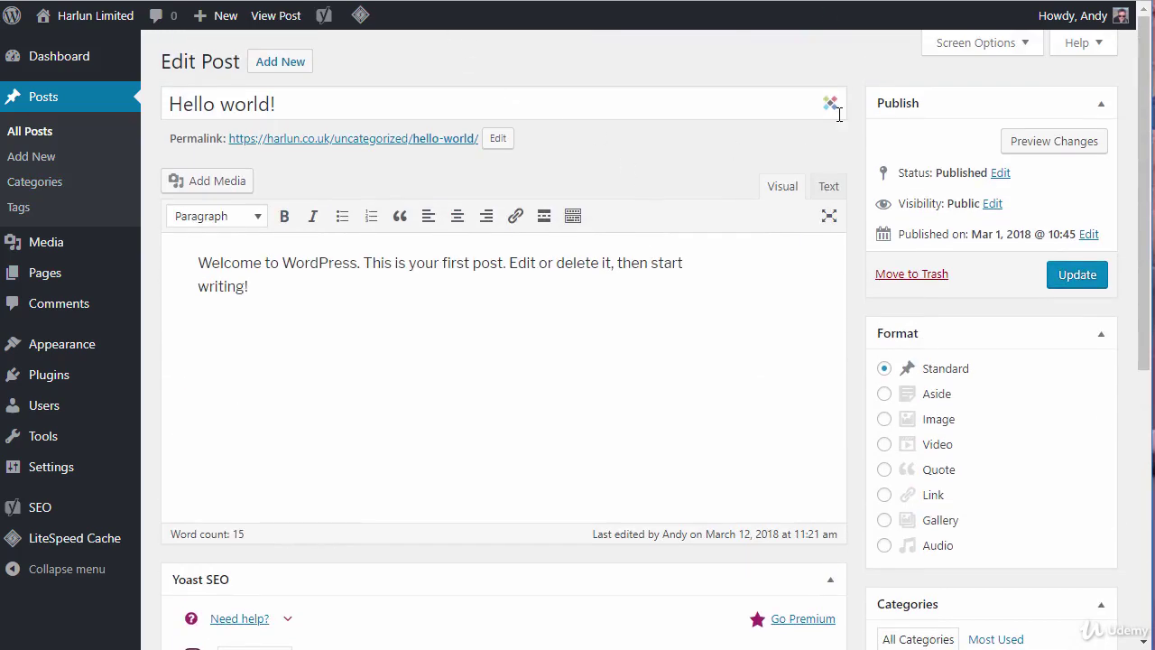